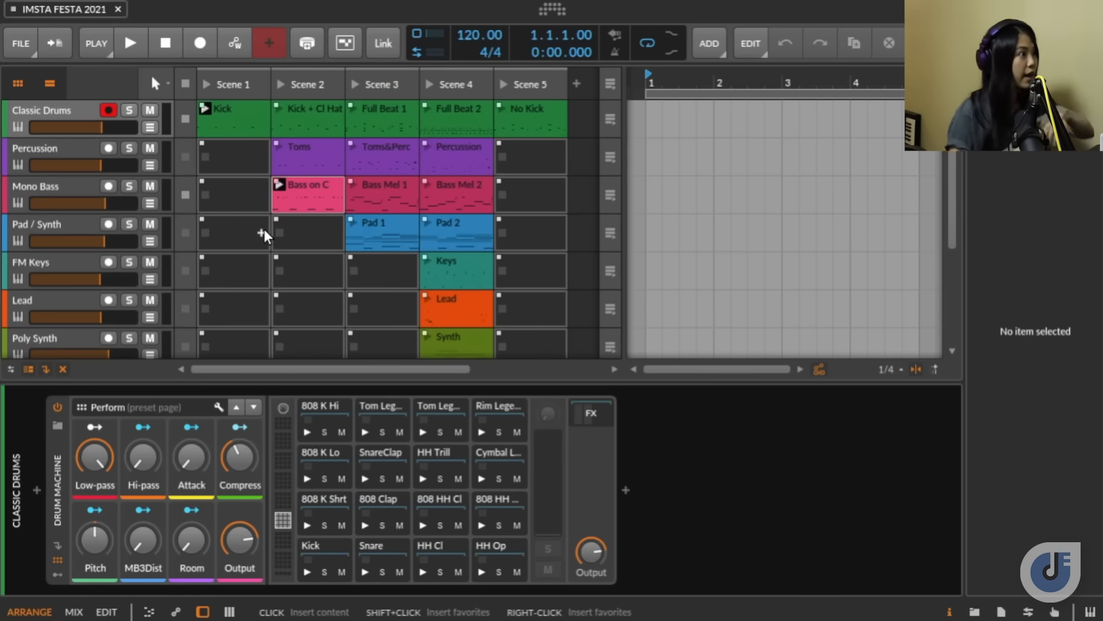
Step: Start playback and launch the Toms&Perc, Pad 1, Lead and No Kick clips in turn to hear them layered
{"action": "key", "text": "space"}
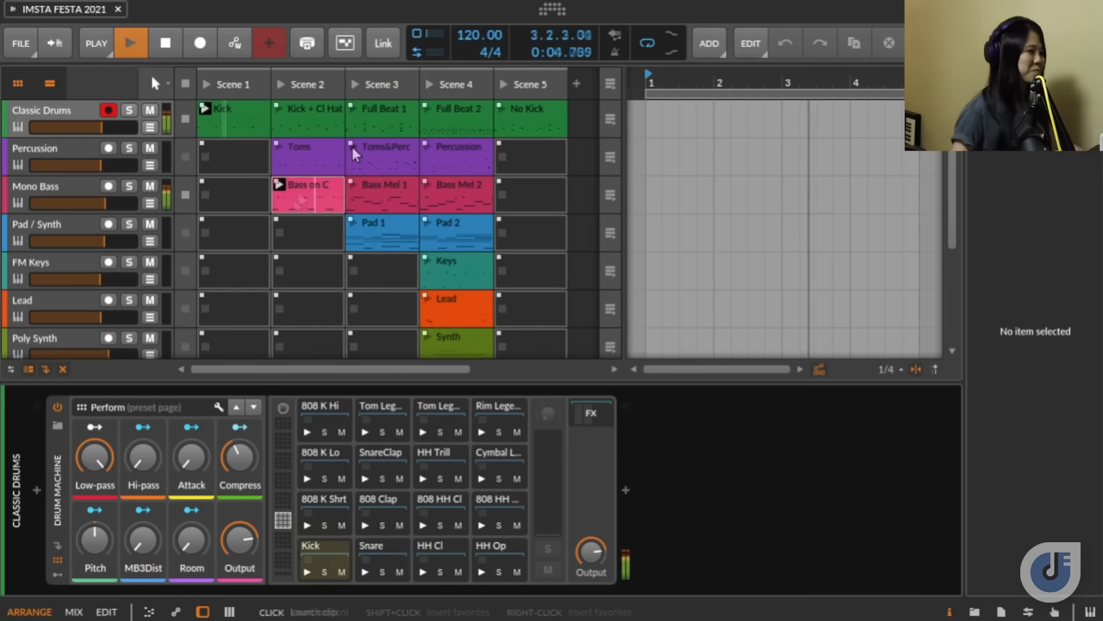
{"action": "left_click", "coordinate": [353, 147]}
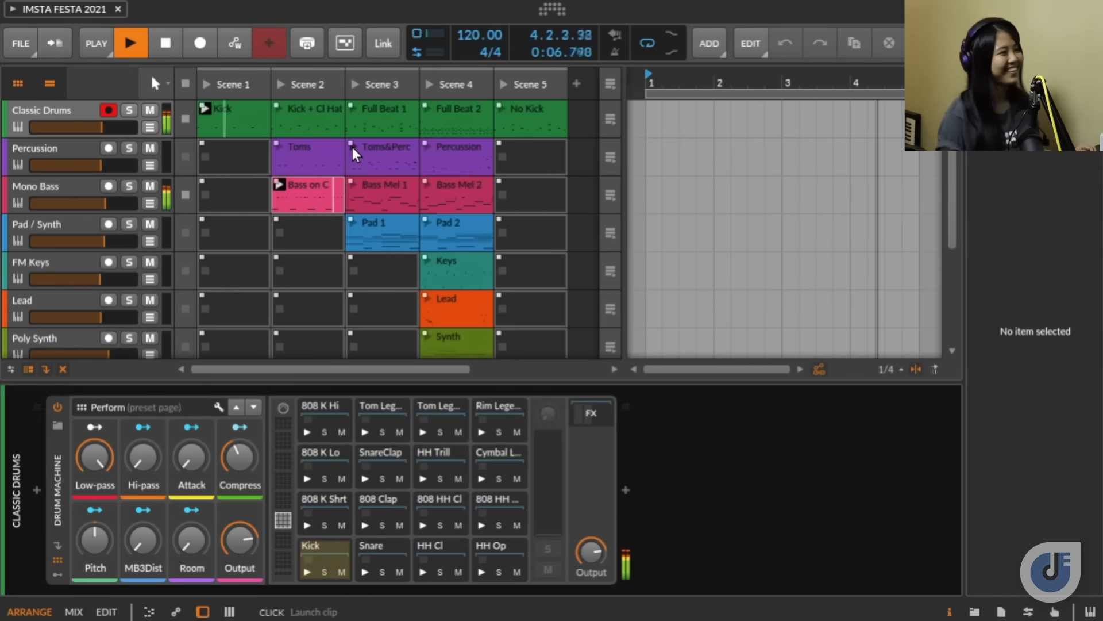
{"action": "left_click", "coordinate": [352, 222]}
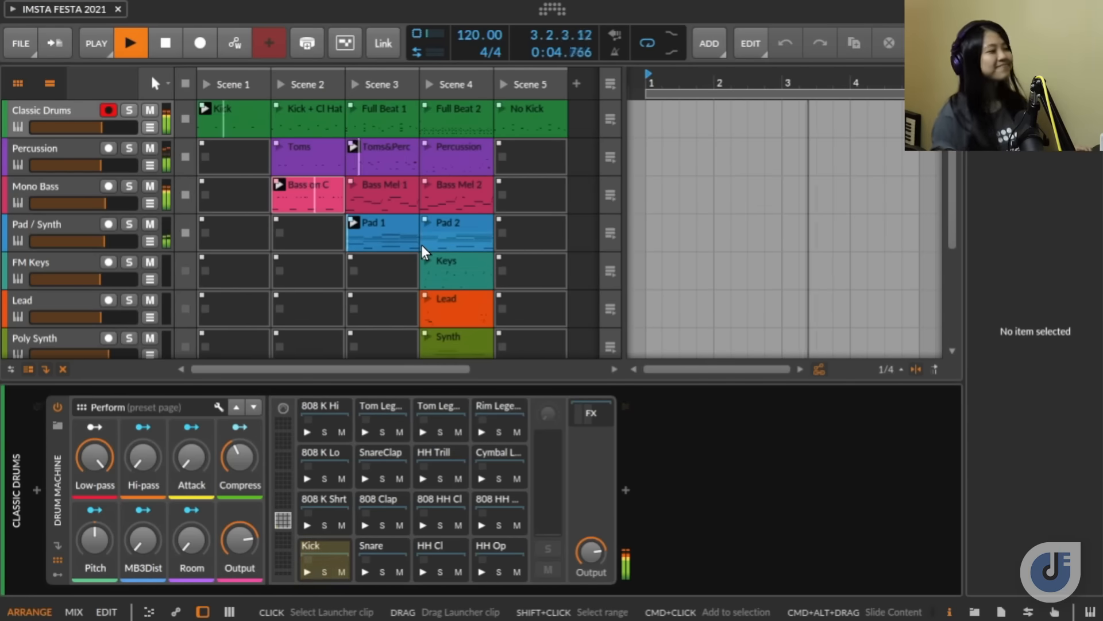
{"action": "left_click", "coordinate": [426, 298]}
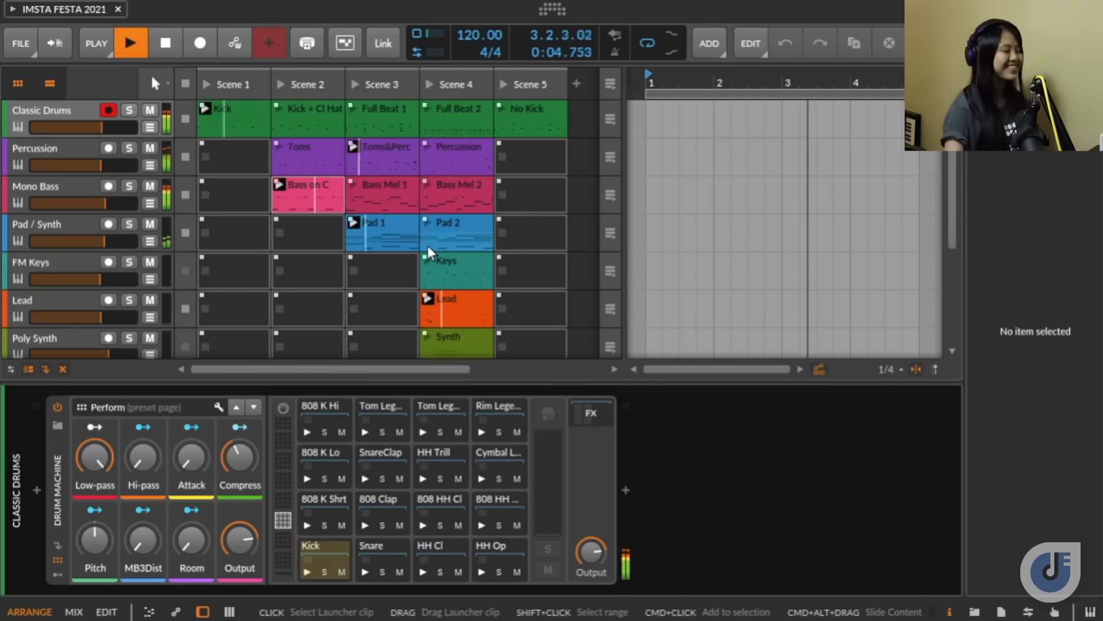
{"action": "left_click", "coordinate": [501, 109]}
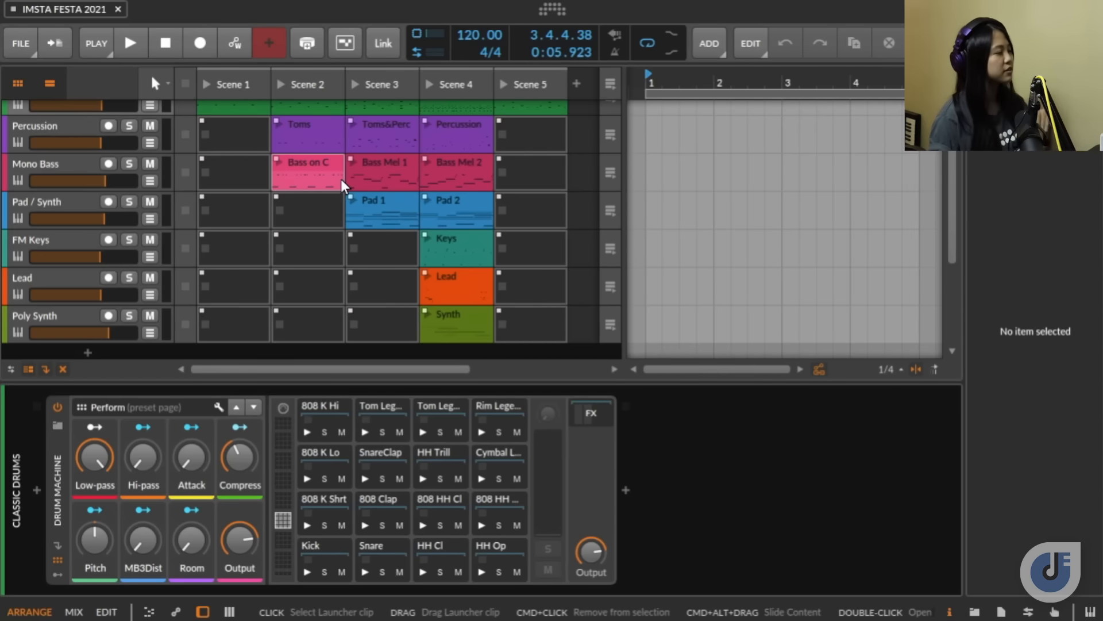
Step: Open the sample browser and search for "loop tamb"
{"action": "scroll", "coordinate": [340, 178], "scroll_direction": "up", "scroll_amount": 2}
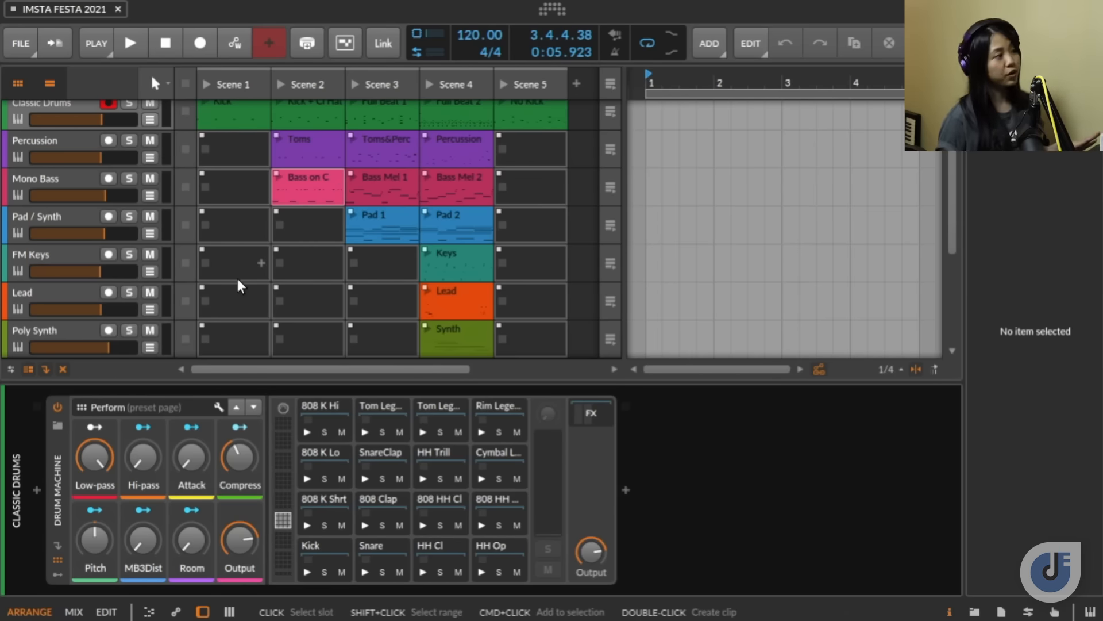
{"action": "scroll", "coordinate": [238, 285], "scroll_direction": "up", "scroll_amount": 1}
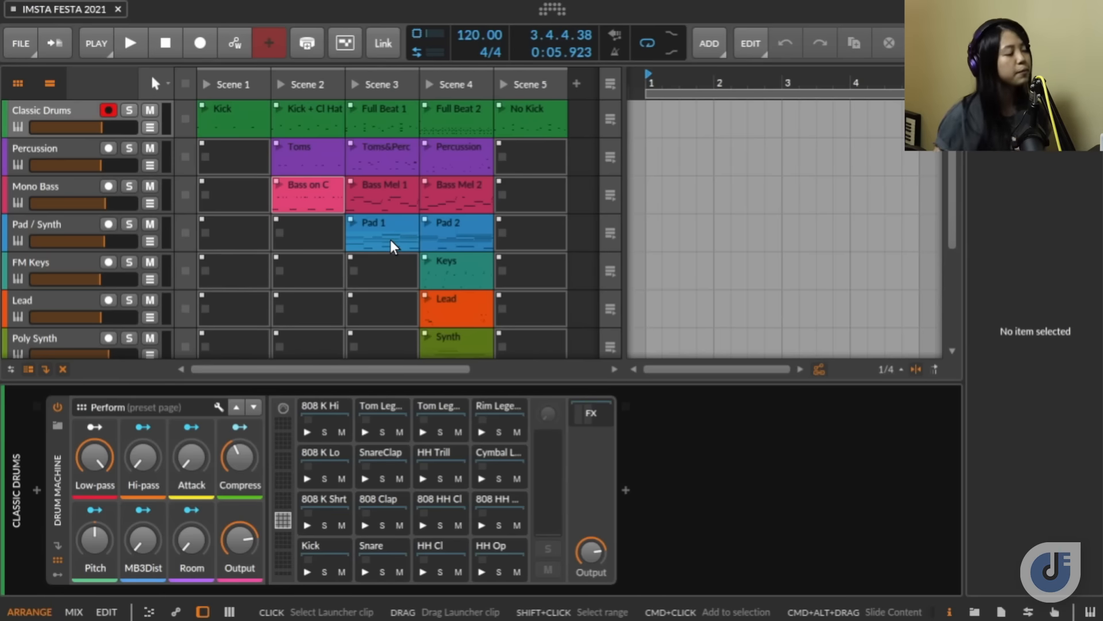
{"action": "left_click", "coordinate": [974, 612]}
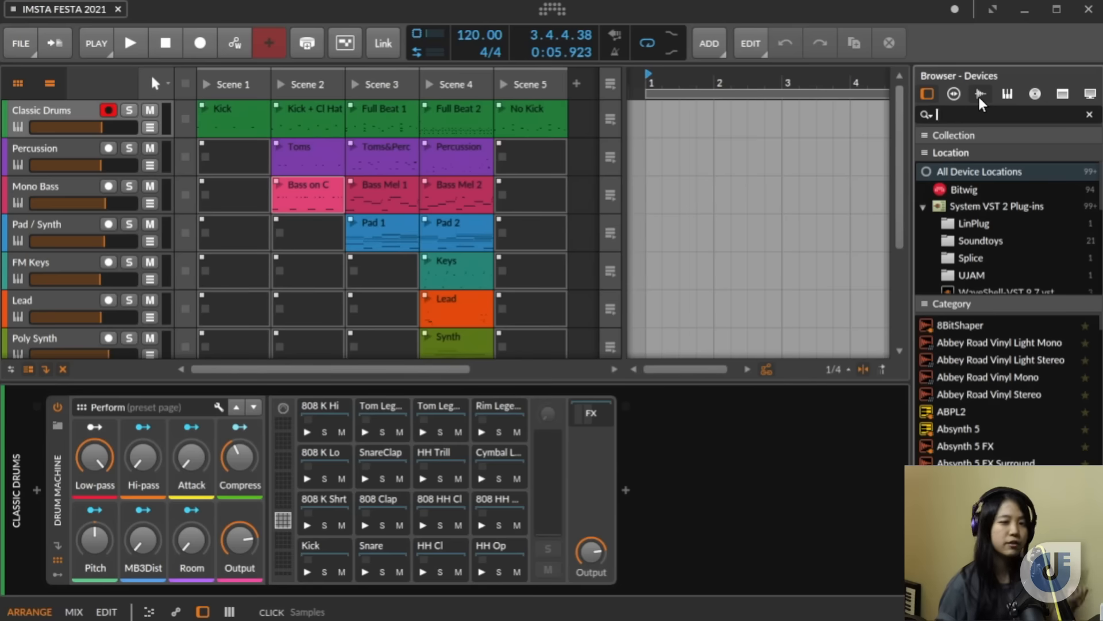
{"action": "left_click", "coordinate": [978, 96]}
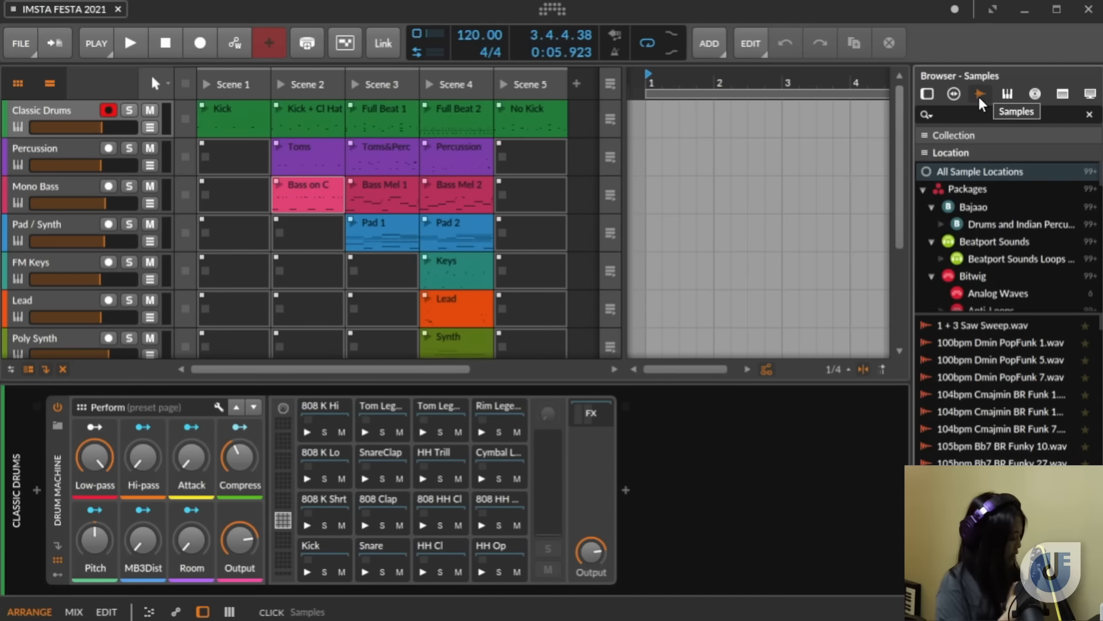
{"action": "type", "text": "loop"}
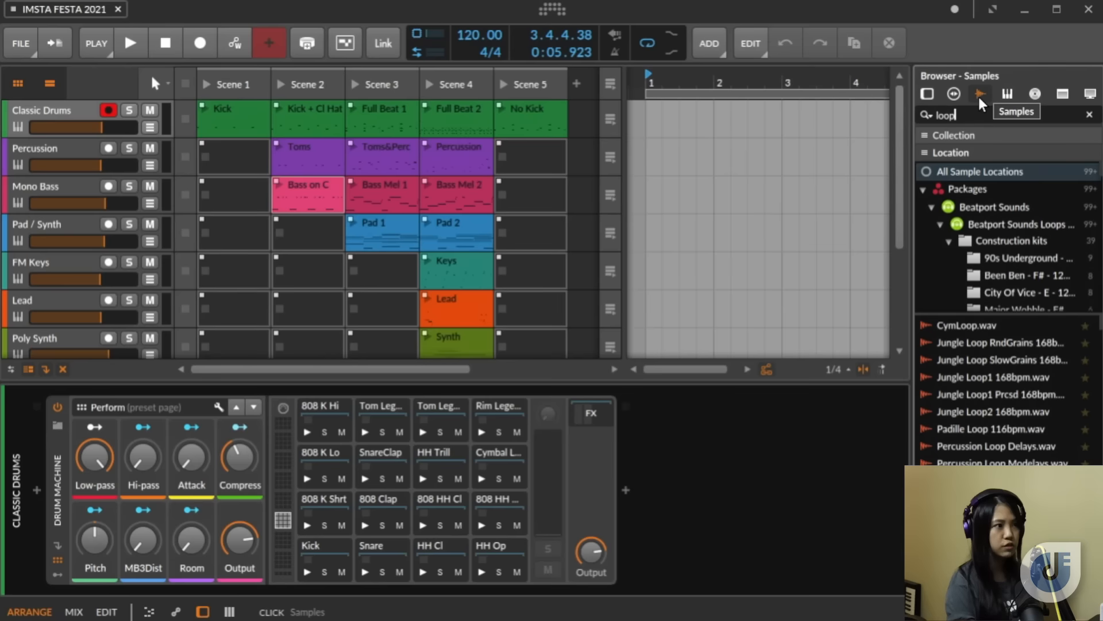
{"action": "type", "text": " ta"}
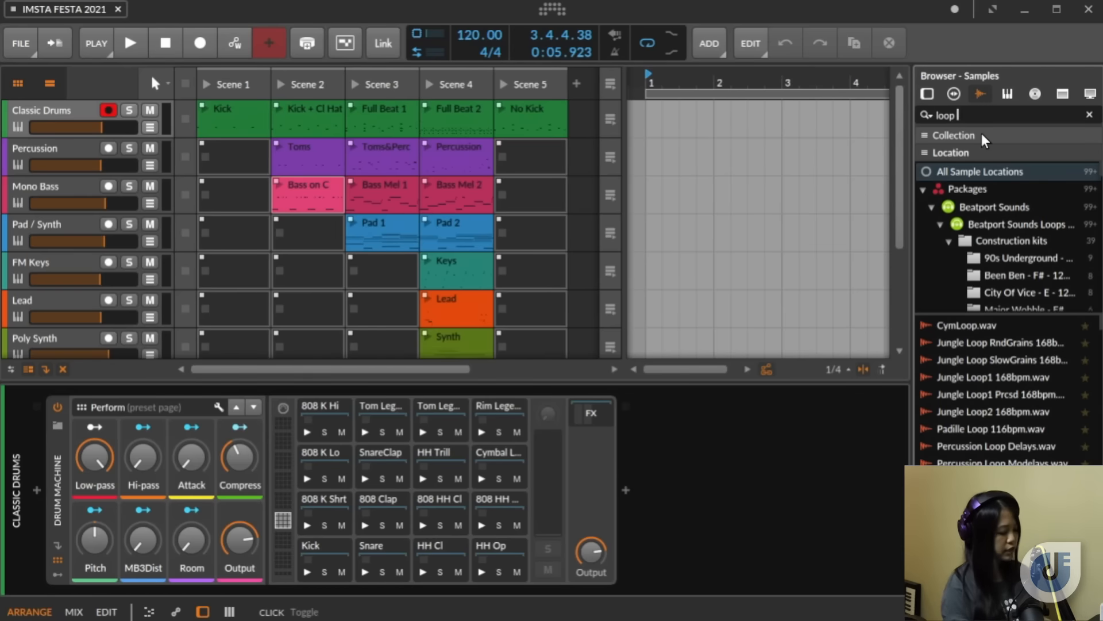
{"action": "type", "text": "mb"}
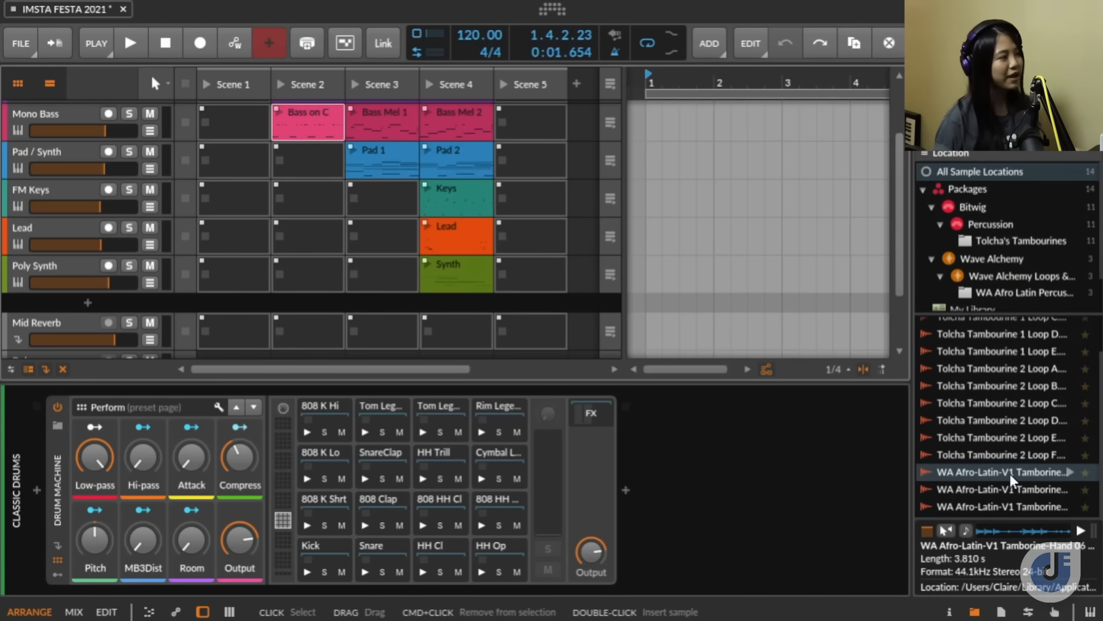
Step: Add the WA Afro-Latin-V1 Tamborine-Hand 06 loop to Scene 4 on a new audio track and audition the clip
{"action": "left_click_drag", "start_coordinate": [1009, 474], "coordinate": [460, 316]}
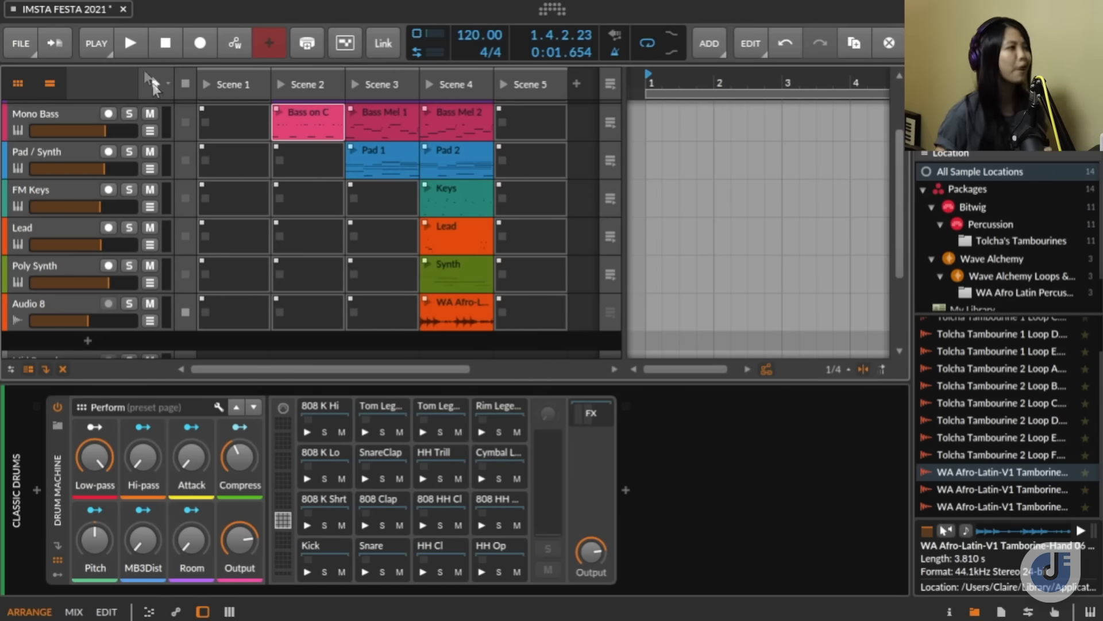
{"action": "left_click", "coordinate": [127, 42]}
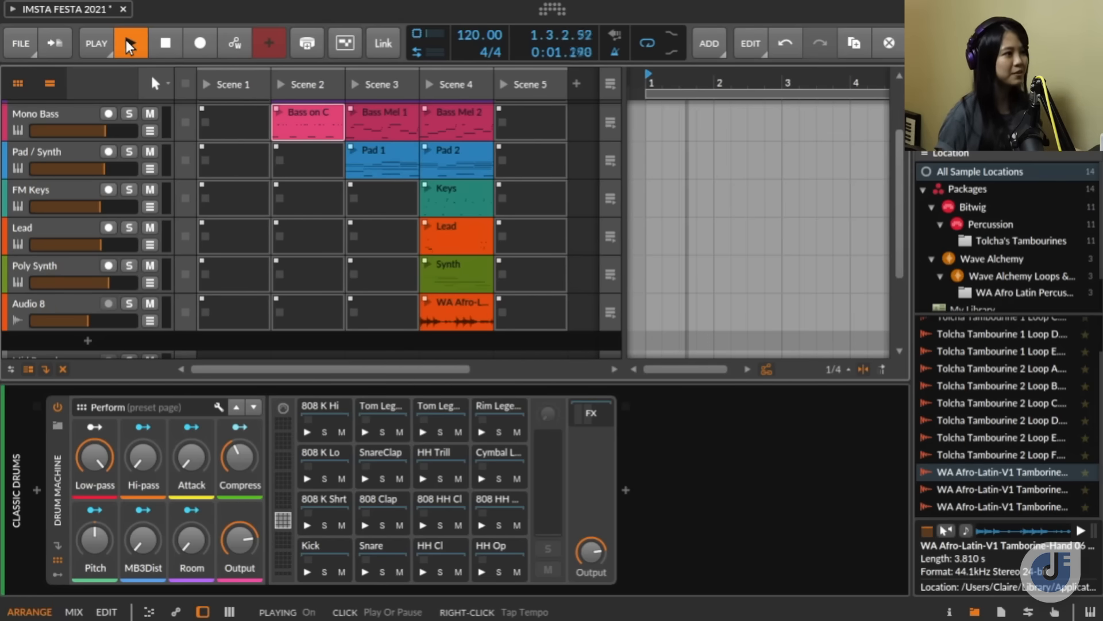
{"action": "left_click", "coordinate": [426, 299]}
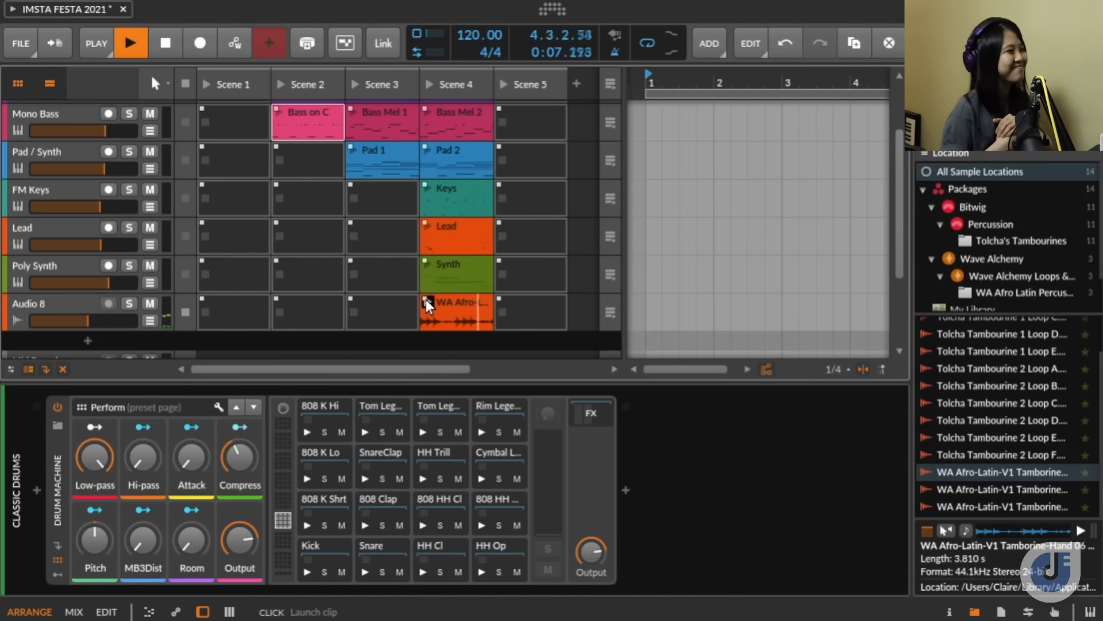
{"action": "left_click", "coordinate": [165, 43]}
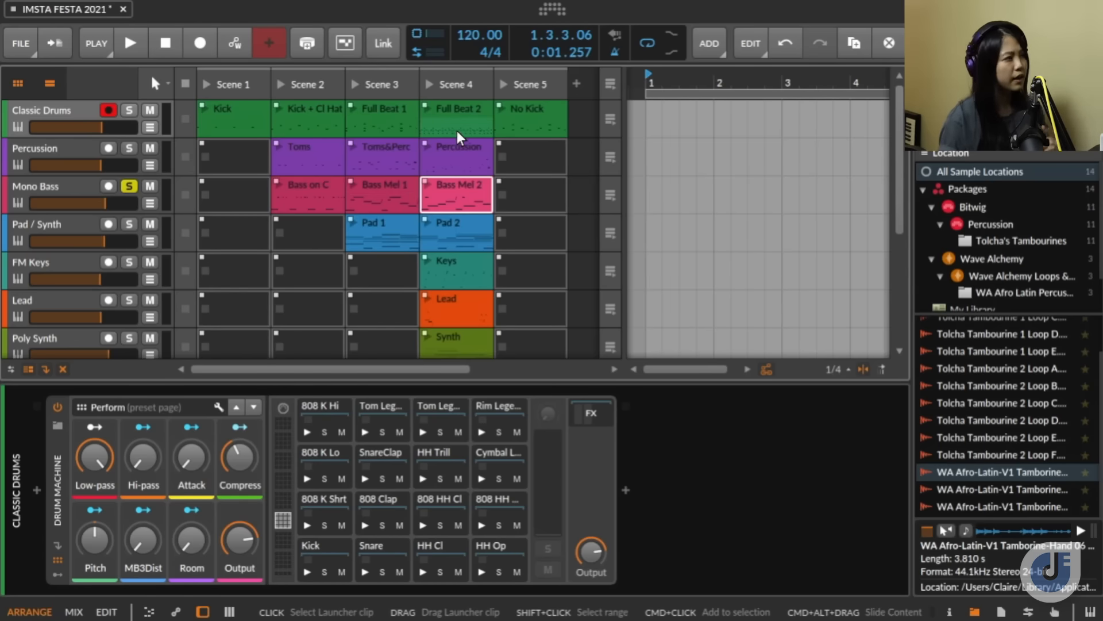
Step: Rename Scene 4 as Chorus and color the scene red
{"action": "scroll", "coordinate": [456, 134], "scroll_direction": "down", "scroll_amount": 2}
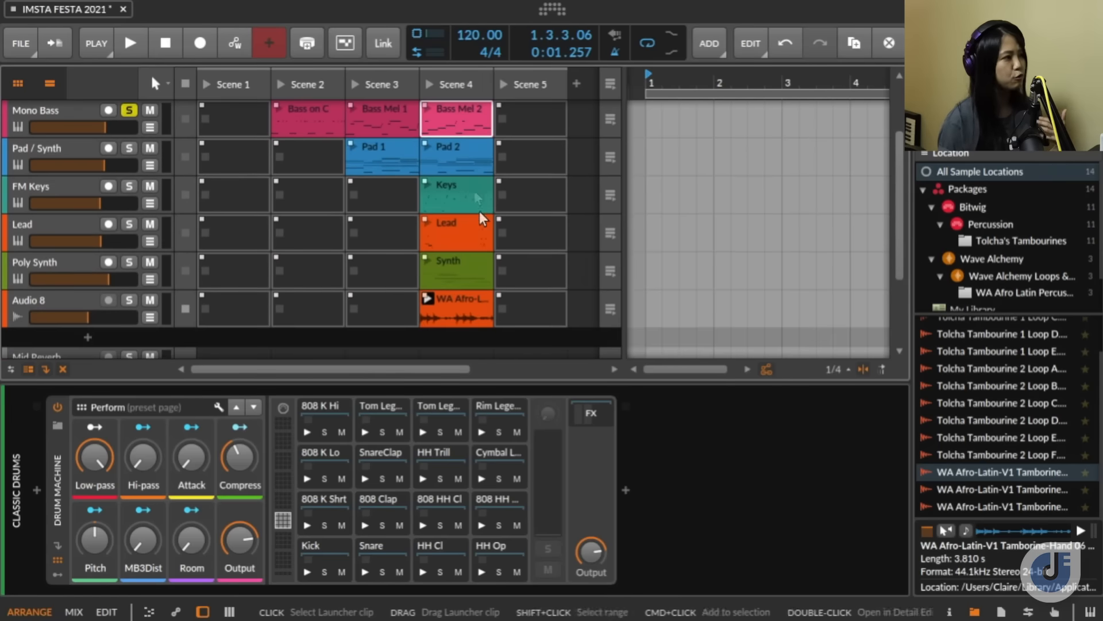
{"action": "scroll", "coordinate": [465, 213], "scroll_direction": "up", "scroll_amount": 2}
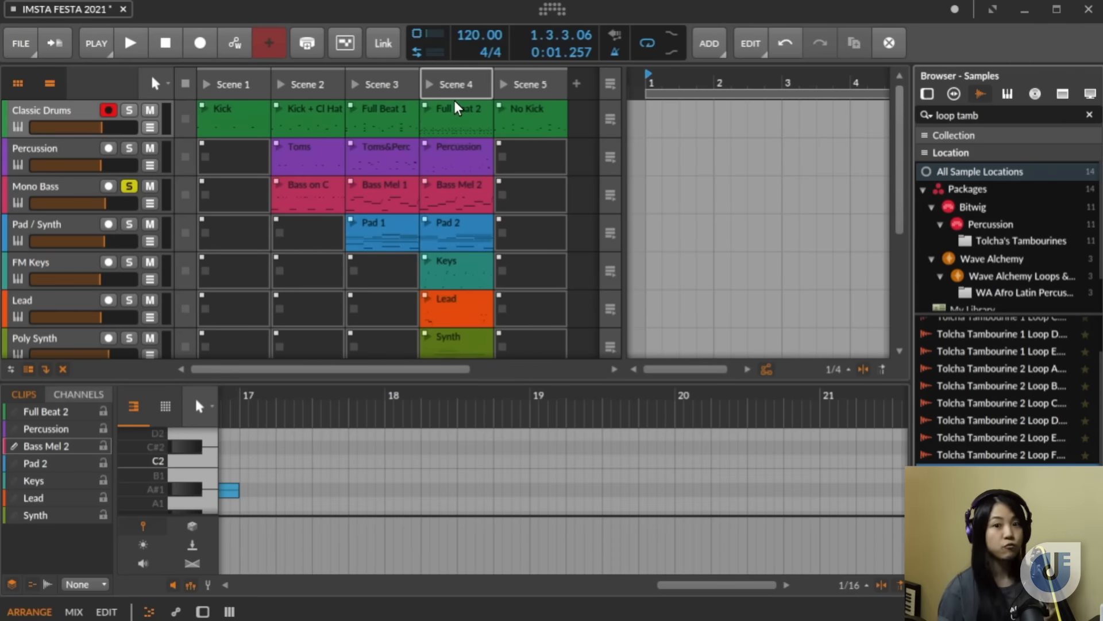
{"action": "left_click", "coordinate": [449, 84]}
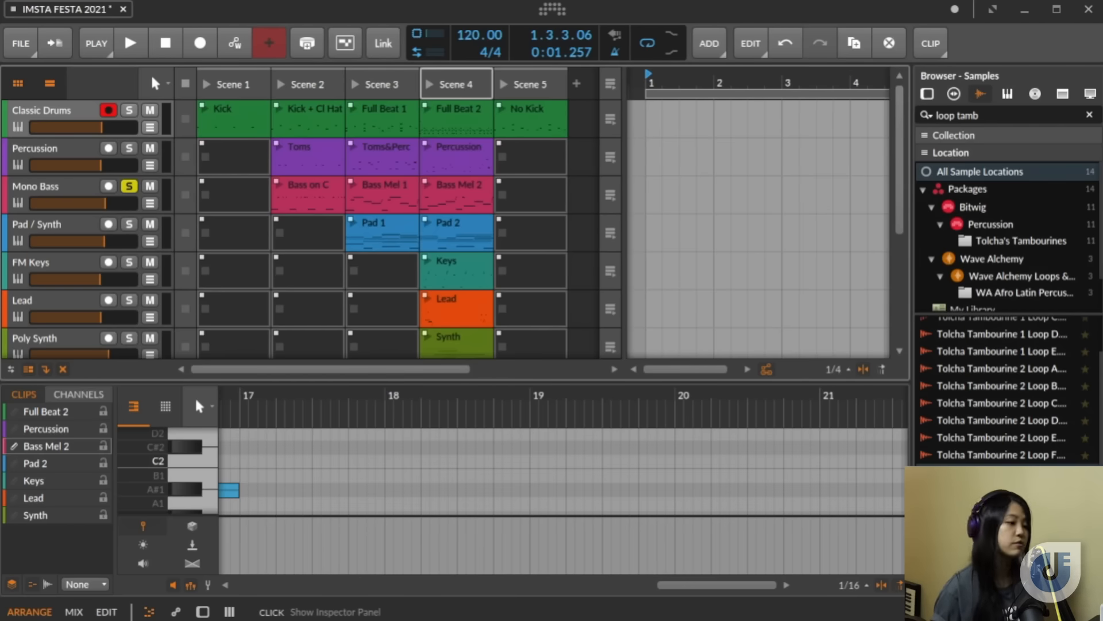
{"action": "left_click", "coordinate": [957, 612]}
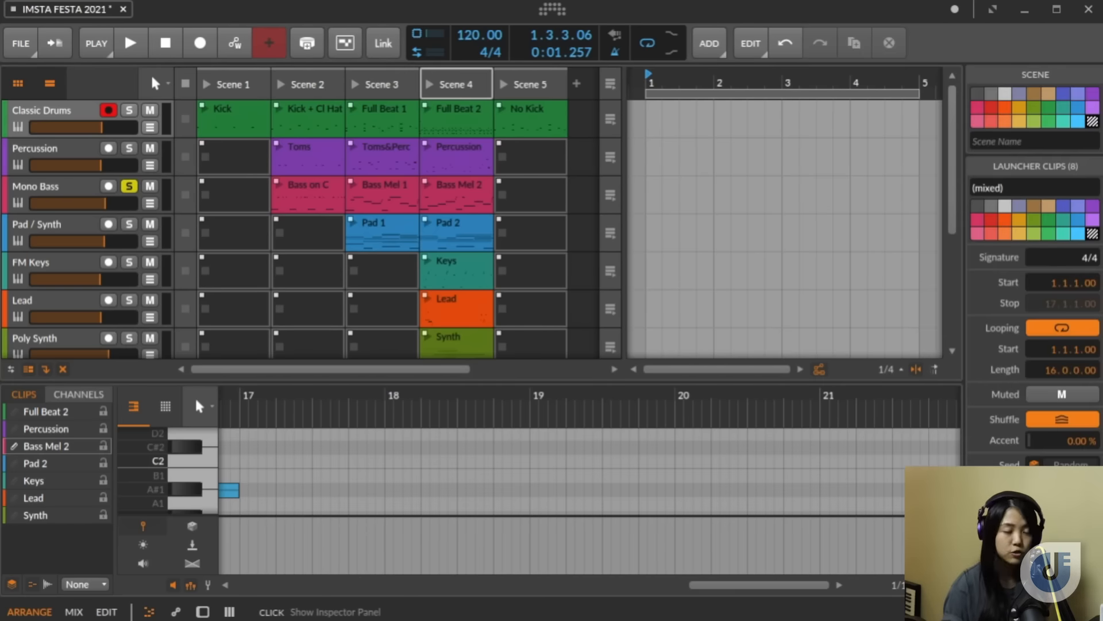
{"action": "left_click", "coordinate": [997, 141]}
{"action": "type", "text": "Ch"}
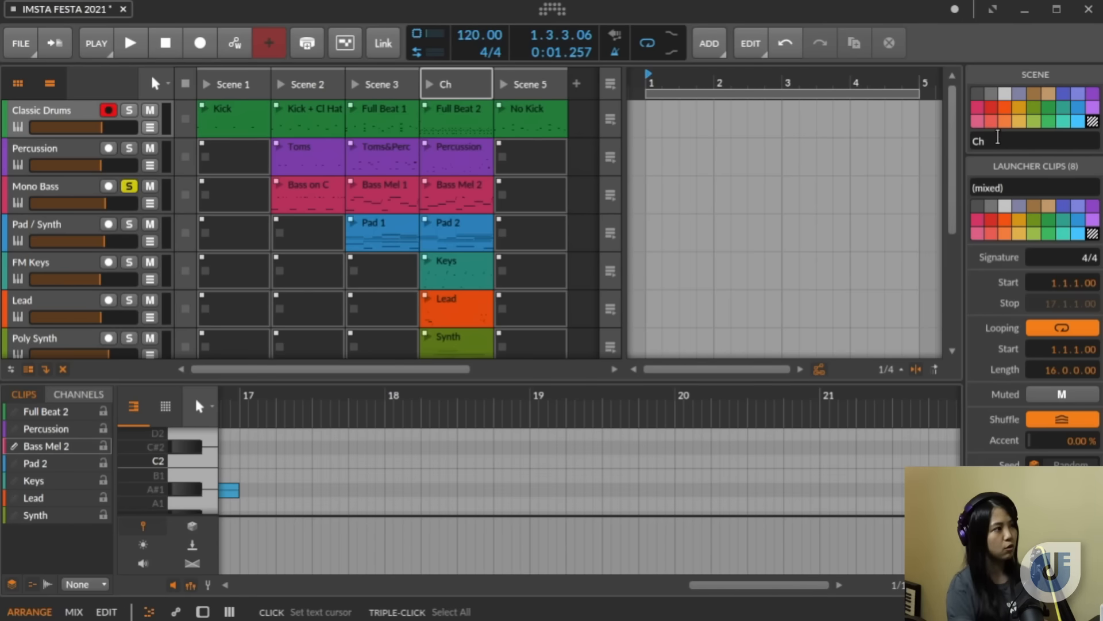
{"action": "type", "text": "orus"}
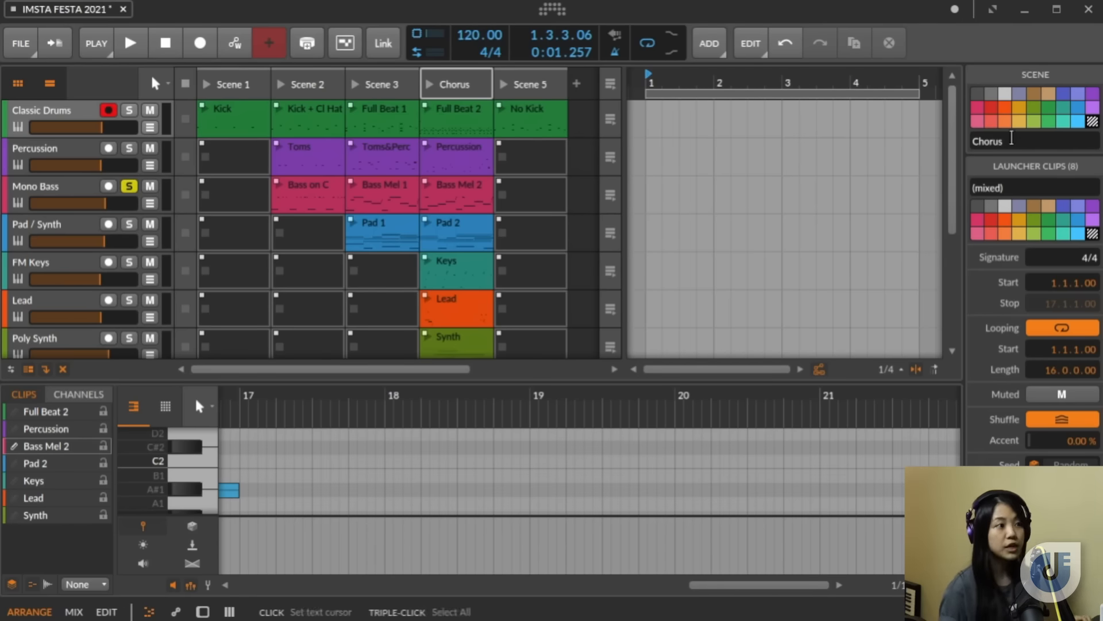
{"action": "left_click", "coordinate": [989, 108]}
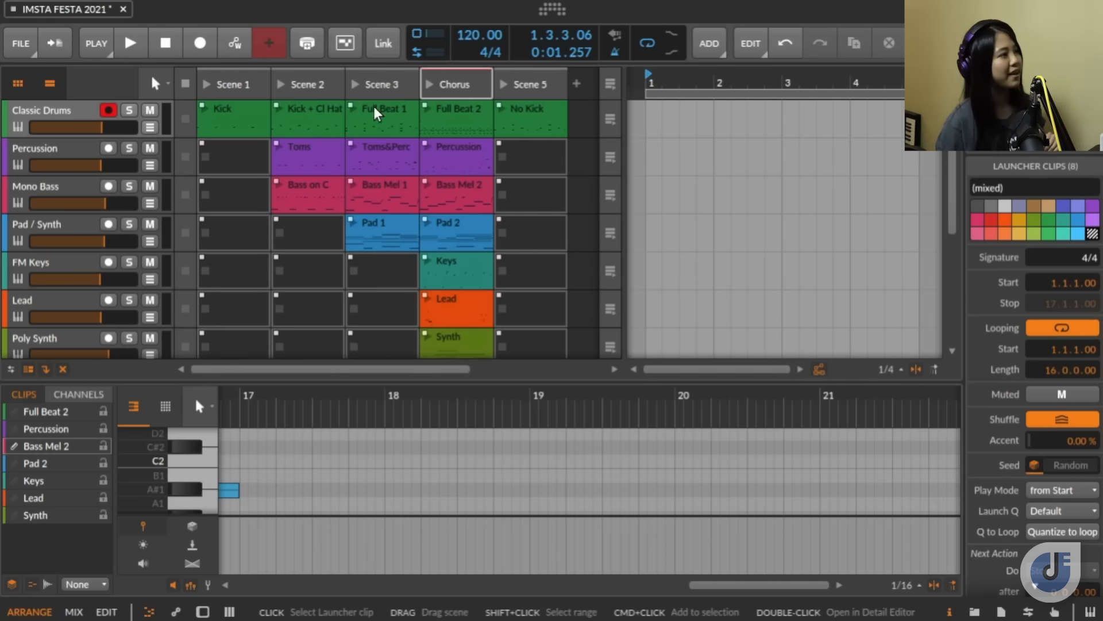
Step: Launch the whole Chorus scene to hear all its clips together, then stop the clips and playback
{"action": "left_click", "coordinate": [426, 84]}
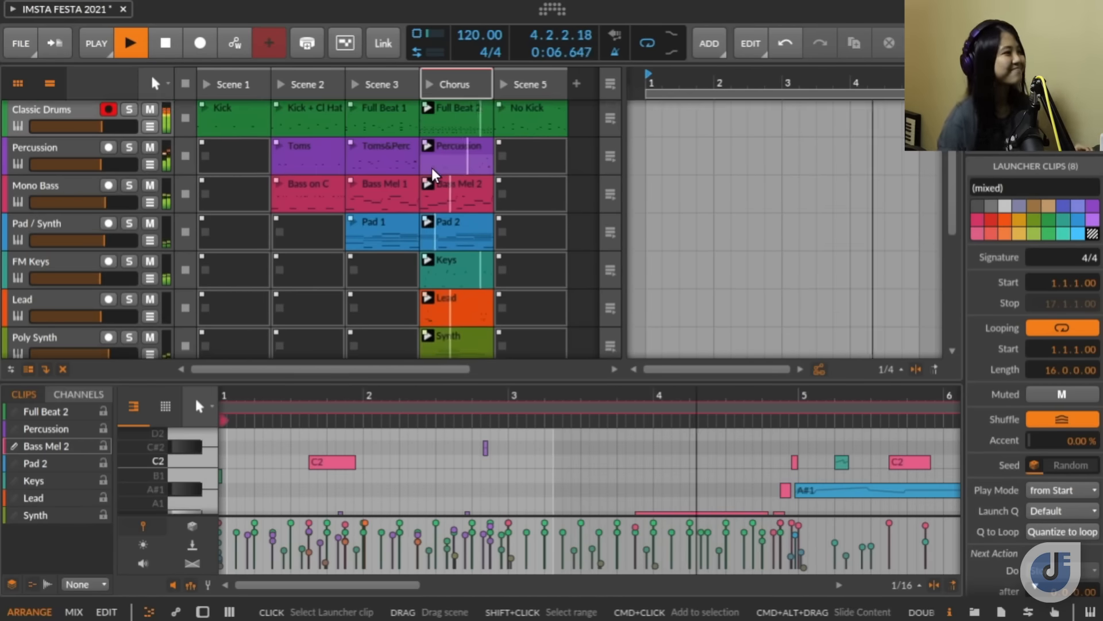
{"action": "scroll", "coordinate": [432, 168], "scroll_direction": "down", "scroll_amount": 3}
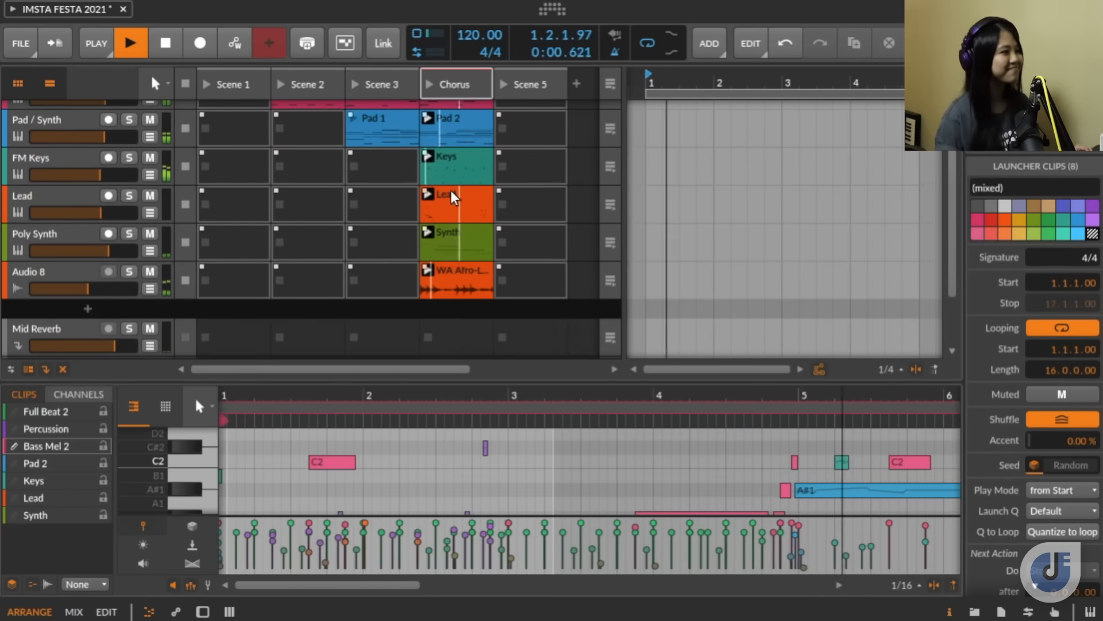
{"action": "scroll", "coordinate": [450, 192], "scroll_direction": "up", "scroll_amount": 1}
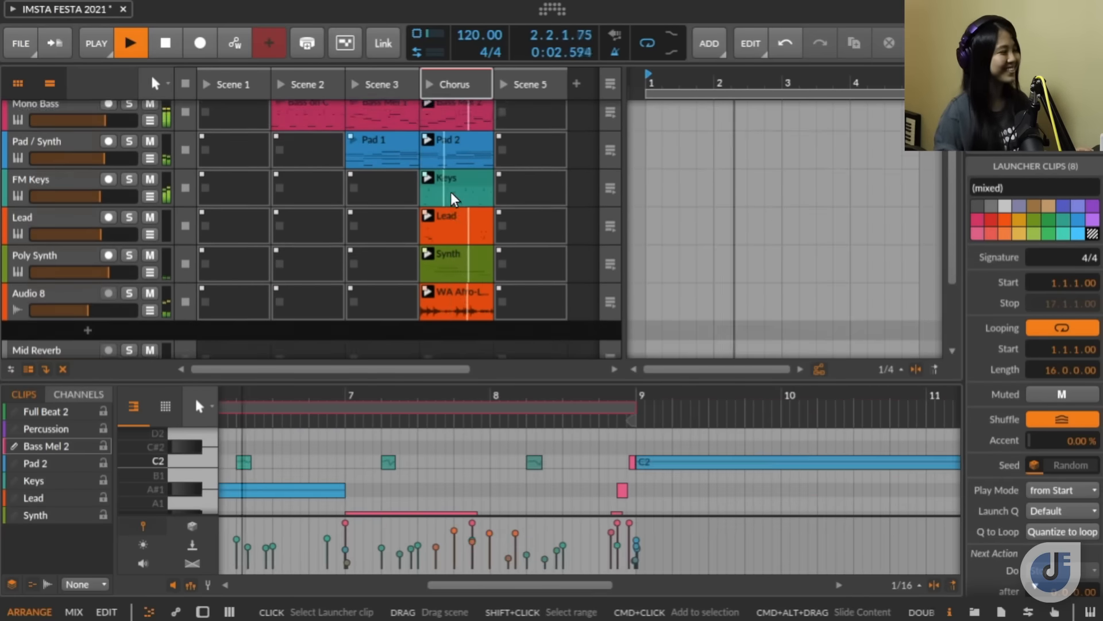
{"action": "scroll", "coordinate": [450, 192], "scroll_direction": "up", "scroll_amount": 2}
{"action": "scroll", "coordinate": [451, 192], "scroll_direction": "up", "scroll_amount": 1}
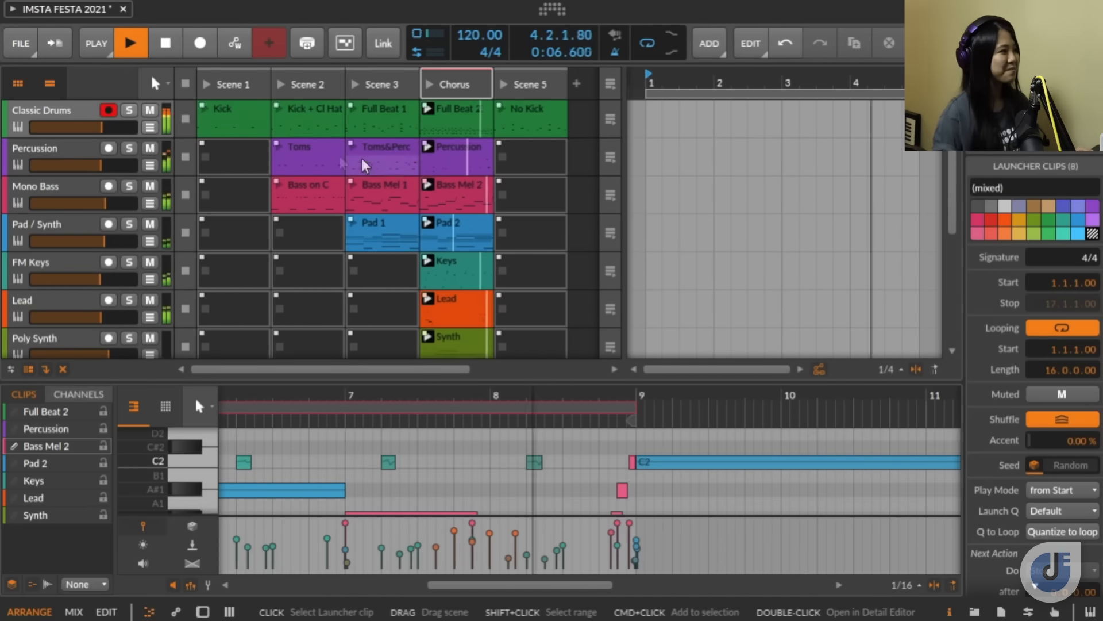
{"action": "left_click", "coordinate": [186, 86]}
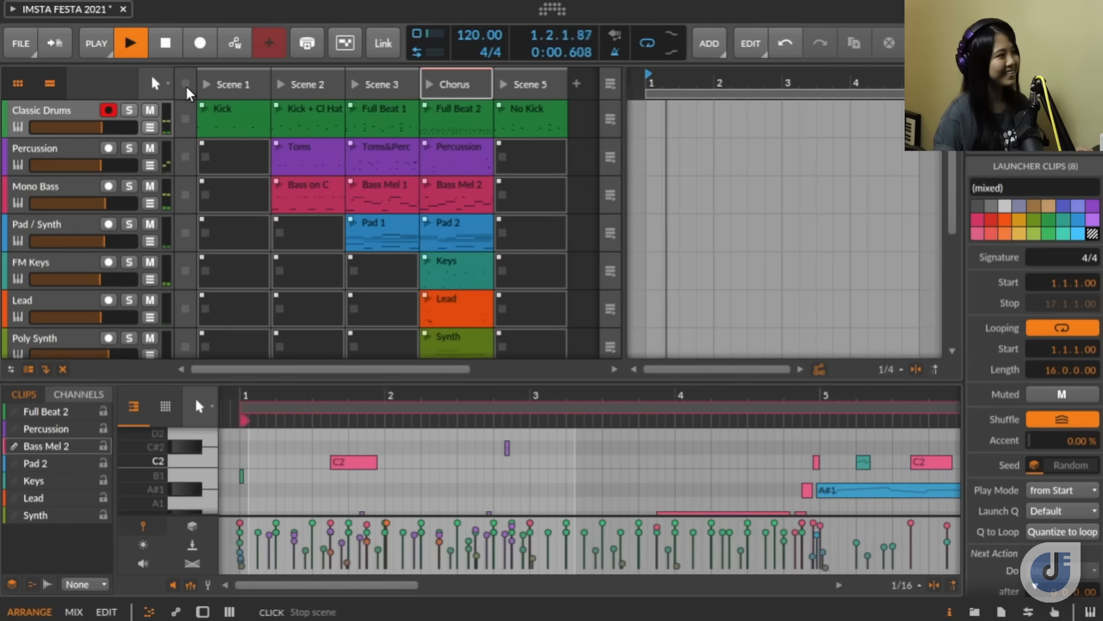
{"action": "key", "text": "space"}
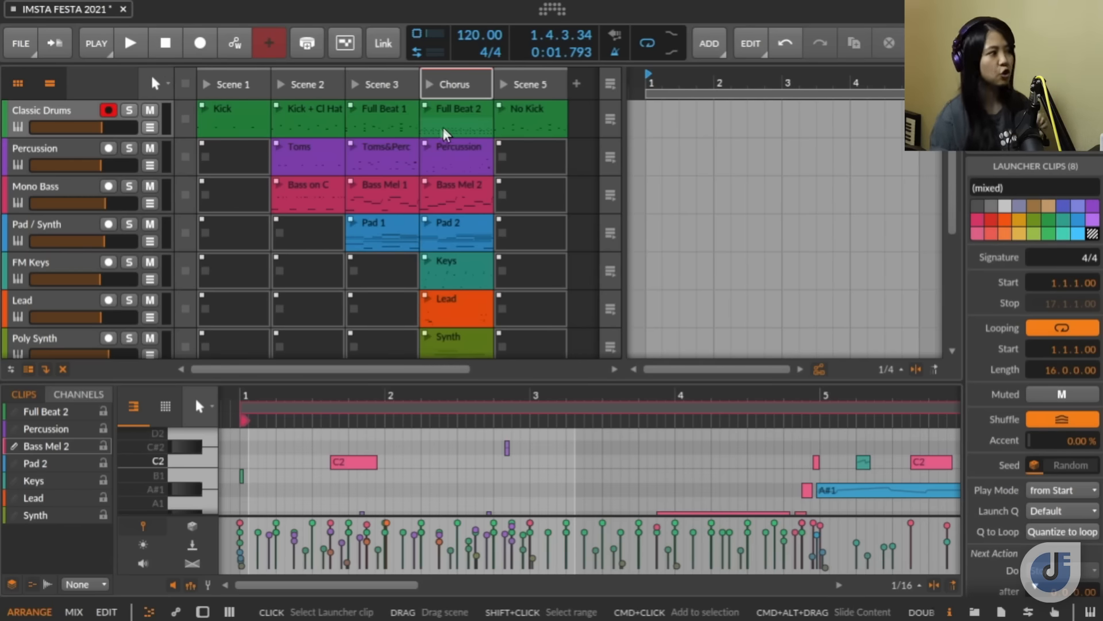
Step: Inspect the loop lengths of the Pad 2 and Percussion clips in the Chorus scene
{"action": "scroll", "coordinate": [427, 187], "scroll_direction": "down", "scroll_amount": 1}
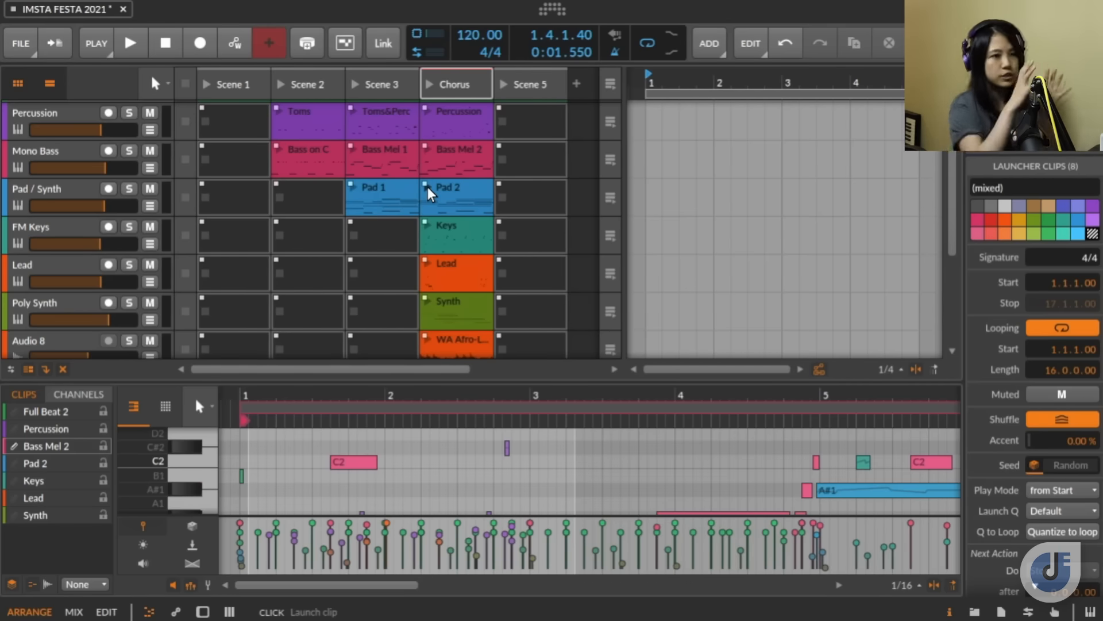
{"action": "left_click", "coordinate": [450, 196]}
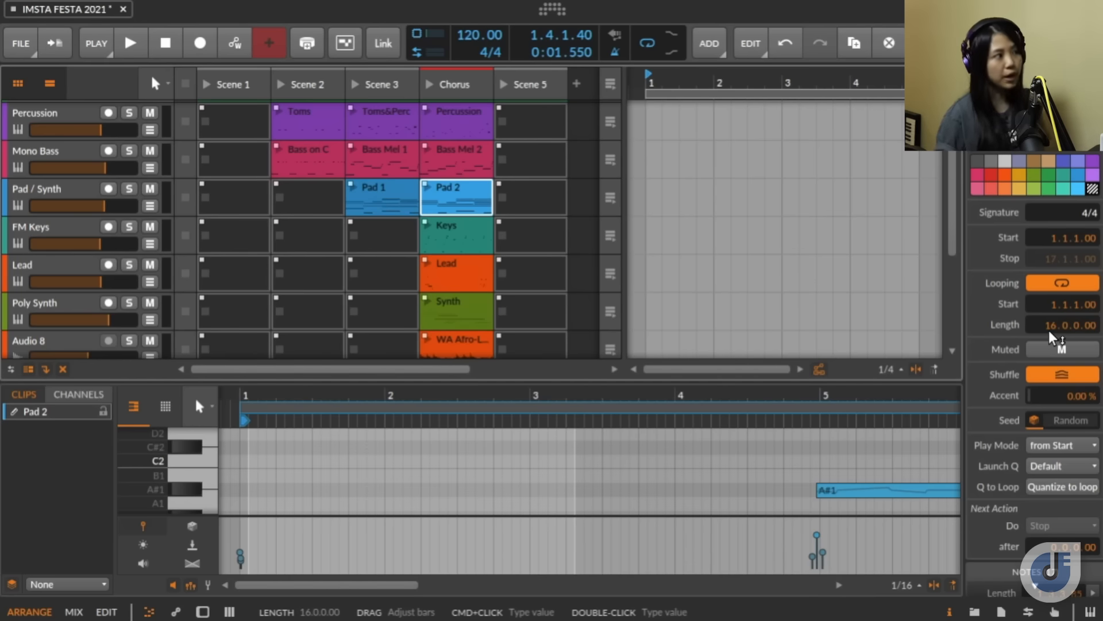
{"action": "left_click", "coordinate": [450, 127]}
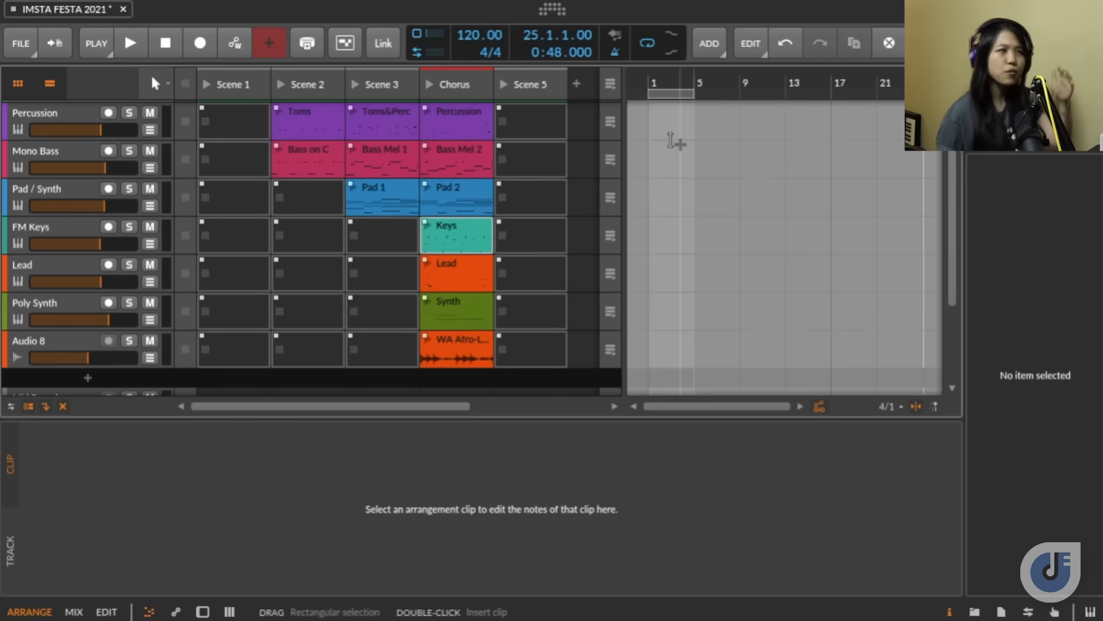
Step: Record a launcher performance into the arranger from bar 1, launching Scene 3, stopping the Classic Drums clip and launching the Chorus scene
{"action": "left_click", "coordinate": [648, 126]}
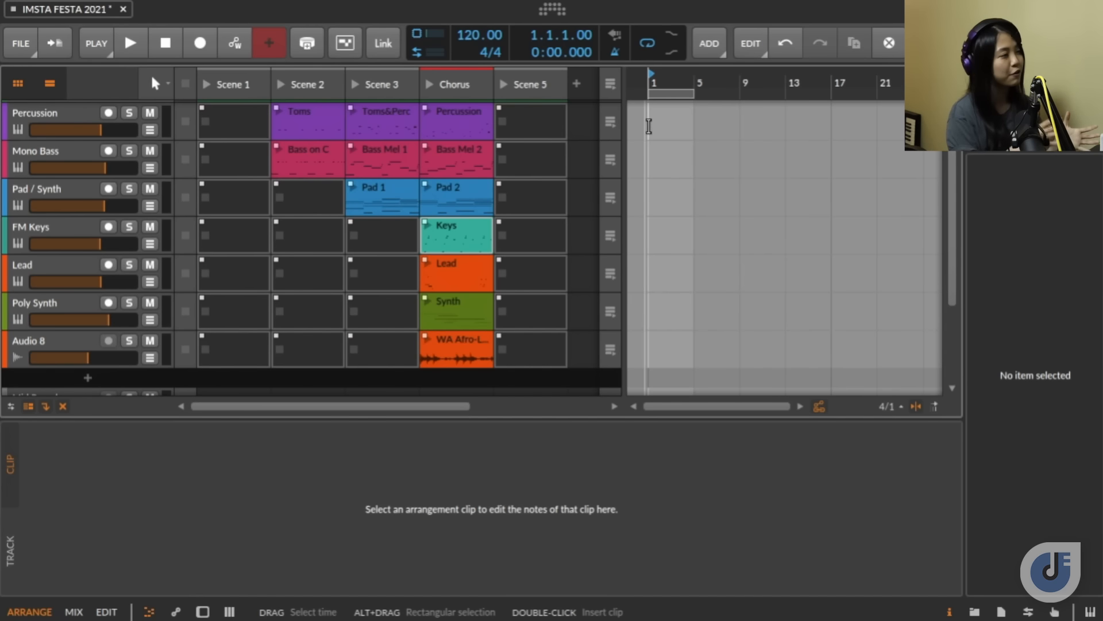
{"action": "scroll", "coordinate": [429, 206], "scroll_direction": "up", "scroll_amount": 1}
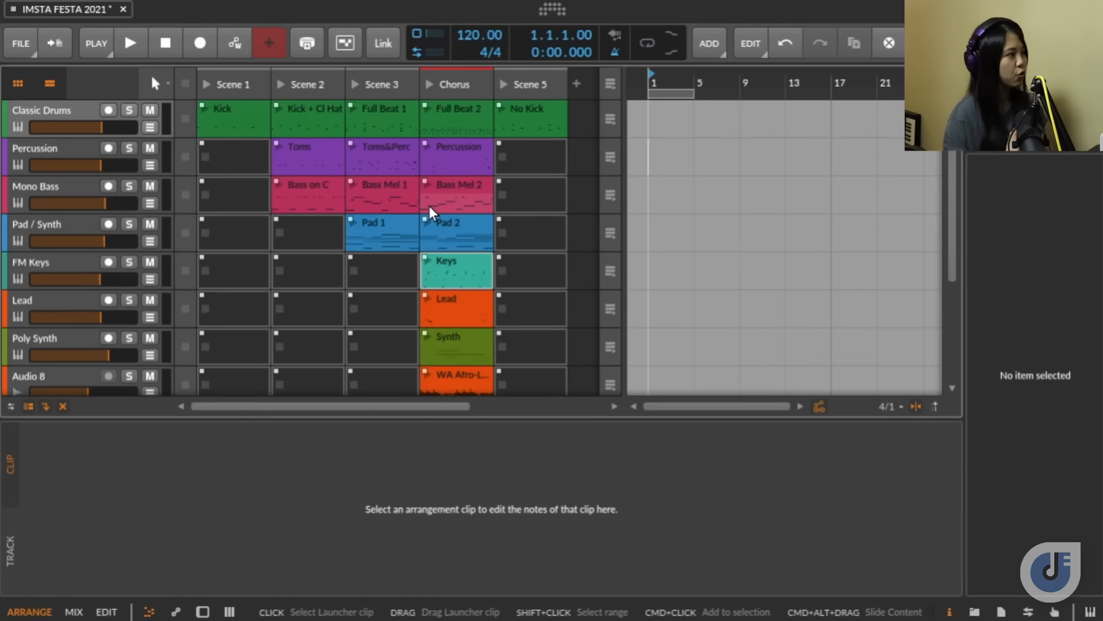
{"action": "left_click", "coordinate": [199, 43]}
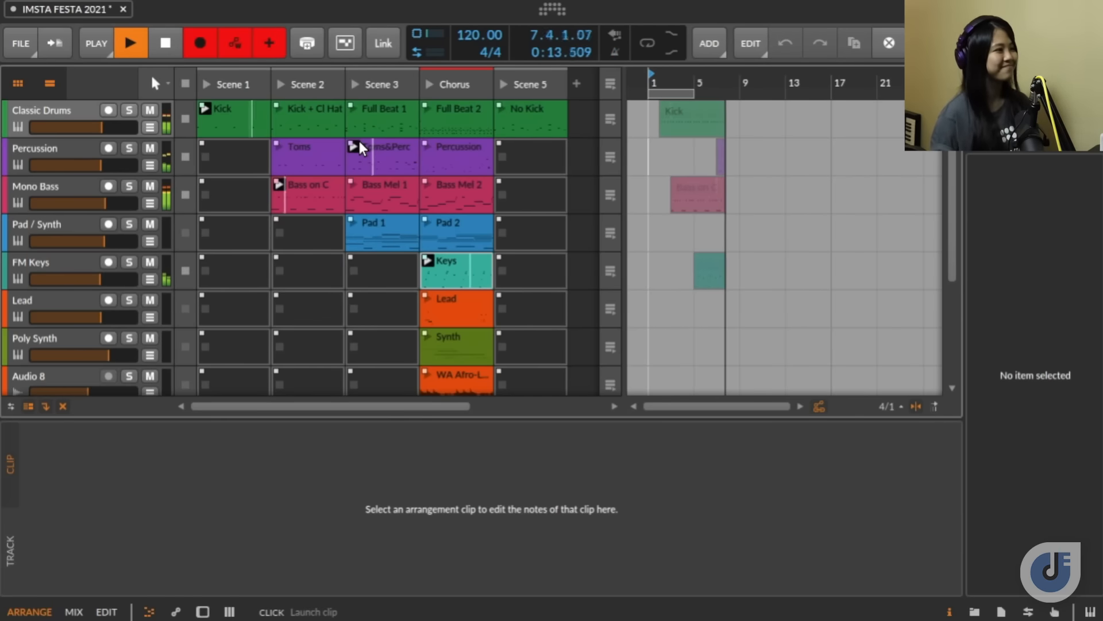
{"action": "left_click", "coordinate": [354, 82]}
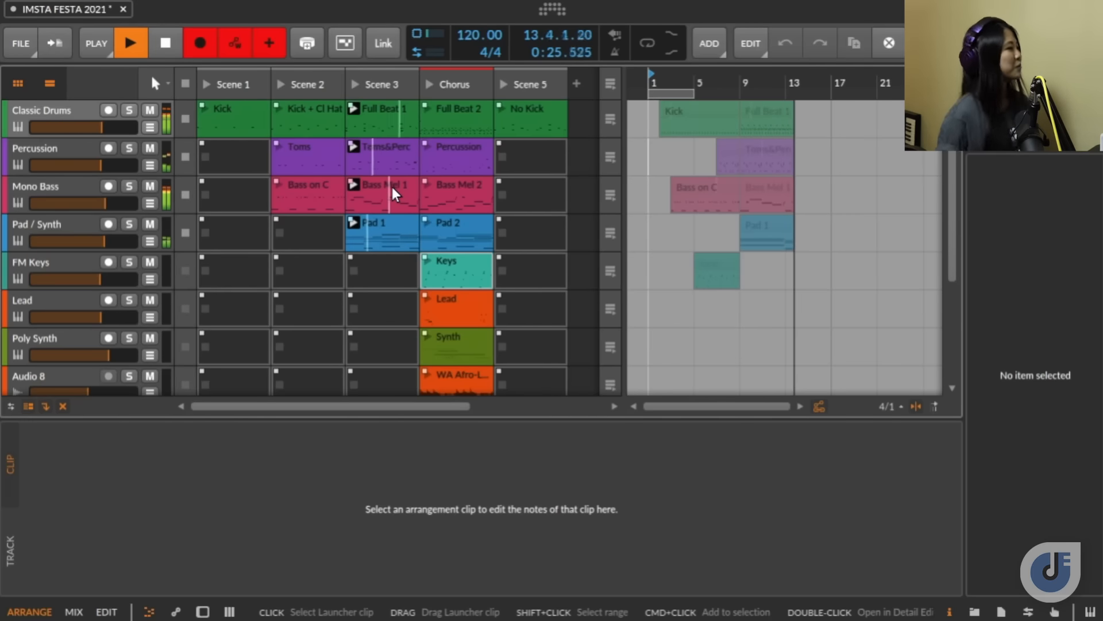
{"action": "left_click", "coordinate": [181, 118]}
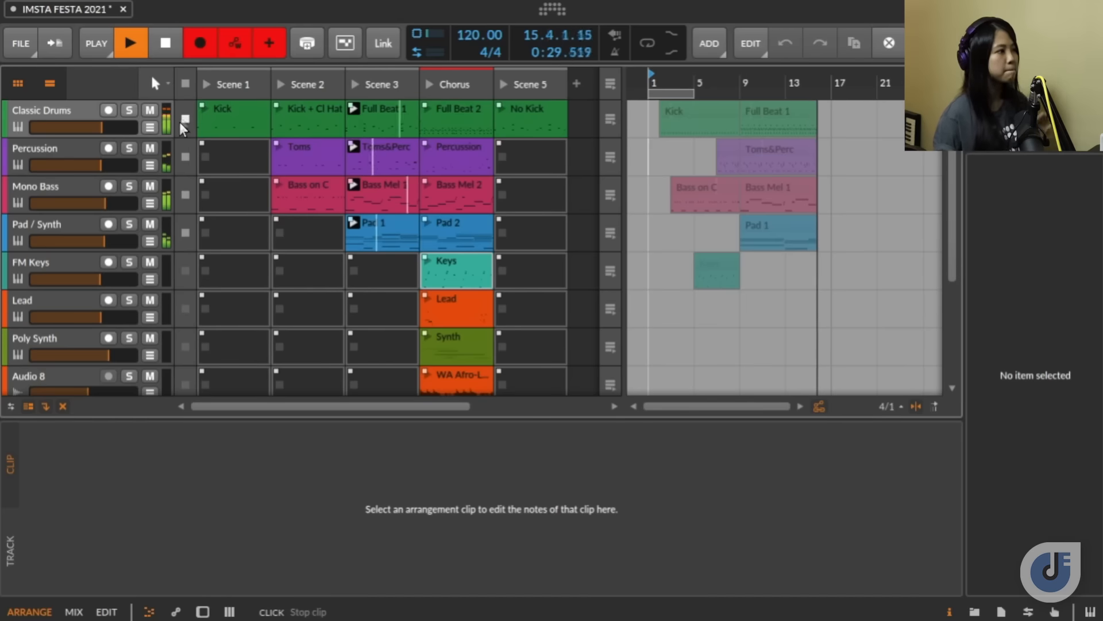
{"action": "left_click", "coordinate": [430, 83]}
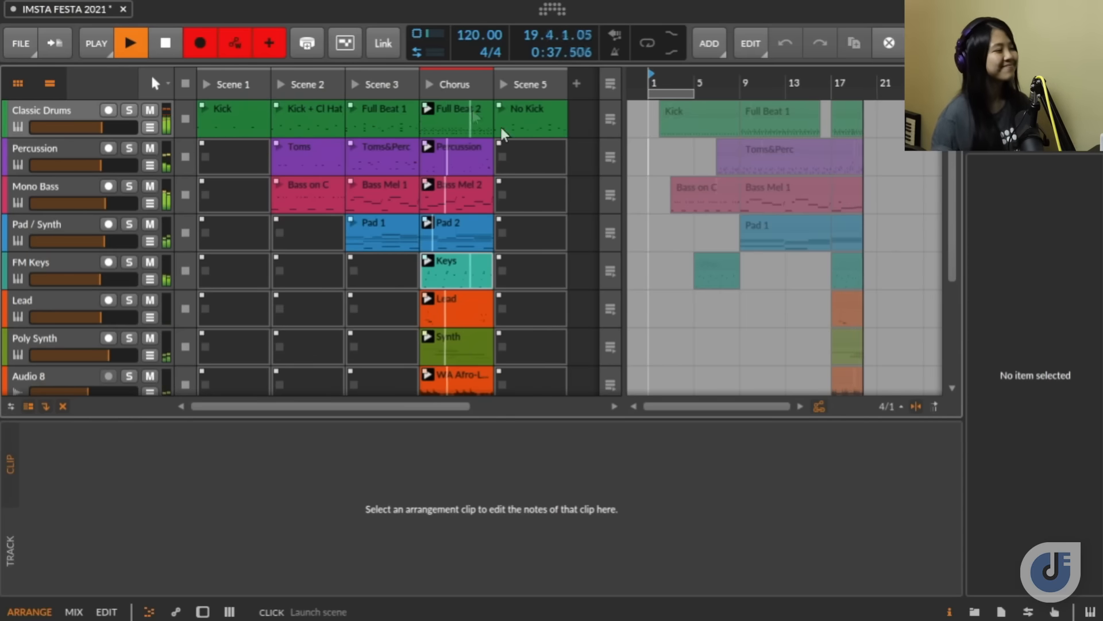
{"action": "scroll", "coordinate": [528, 196], "scroll_direction": "down", "scroll_amount": 1}
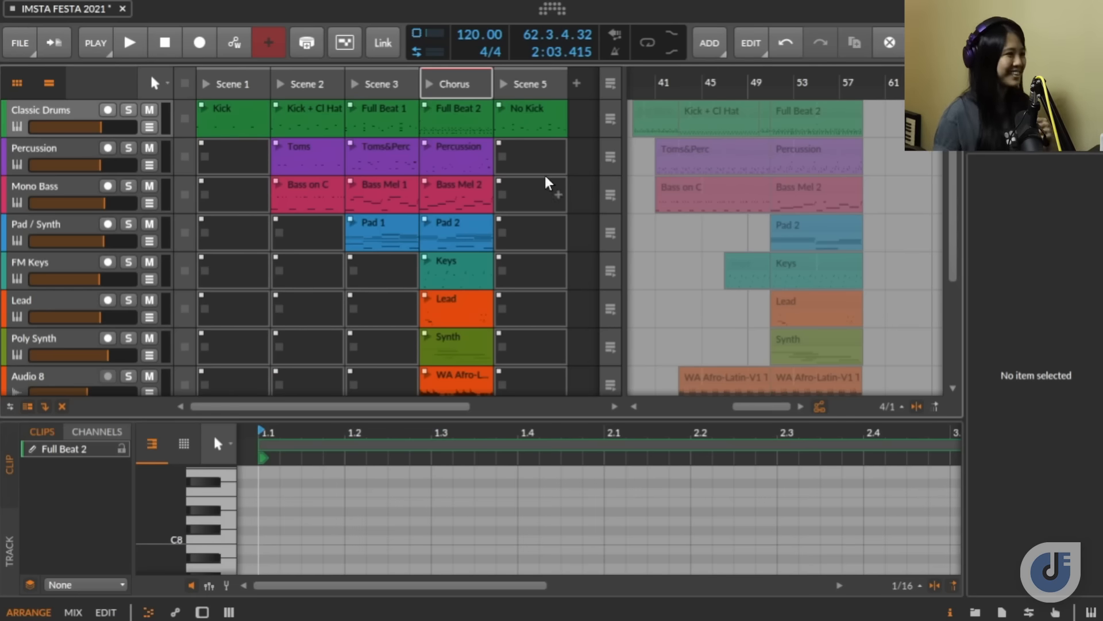
Step: Remove the launcher clips and extra scenes, leaving only an empty Scene 1, and delete all recorded clips from the arranger timeline
{"action": "left_click", "coordinate": [538, 85]}
{"action": "left_click_drag", "start_coordinate": [715, 83], "coordinate": [764, 91]}
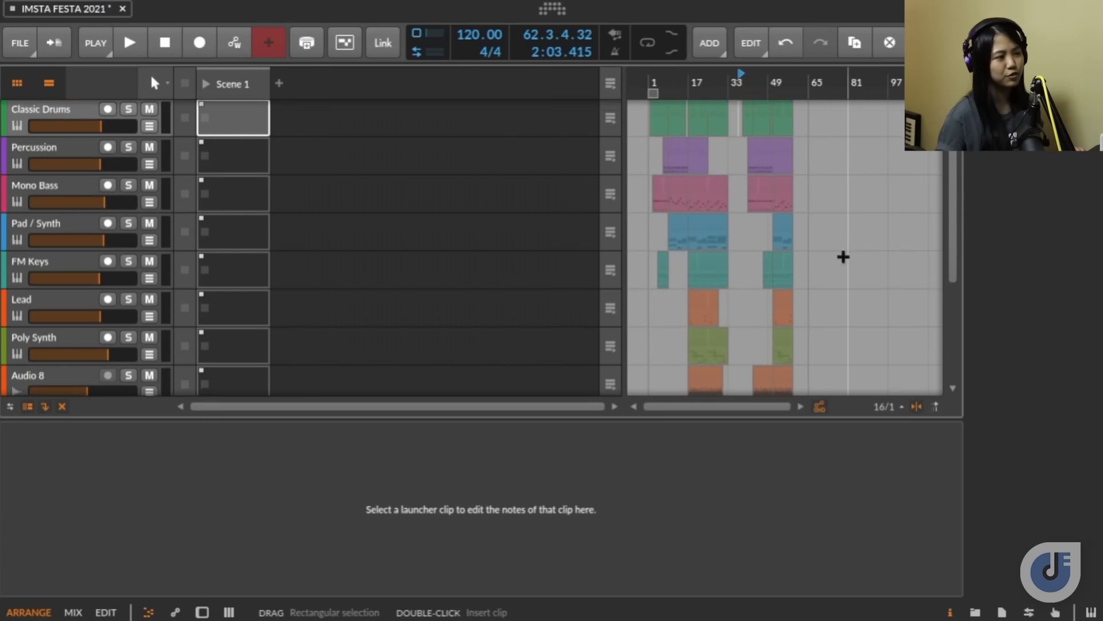
{"action": "scroll", "coordinate": [837, 271], "scroll_direction": "down", "scroll_amount": 3}
{"action": "left_click_drag", "start_coordinate": [830, 246], "coordinate": [624, 63]}
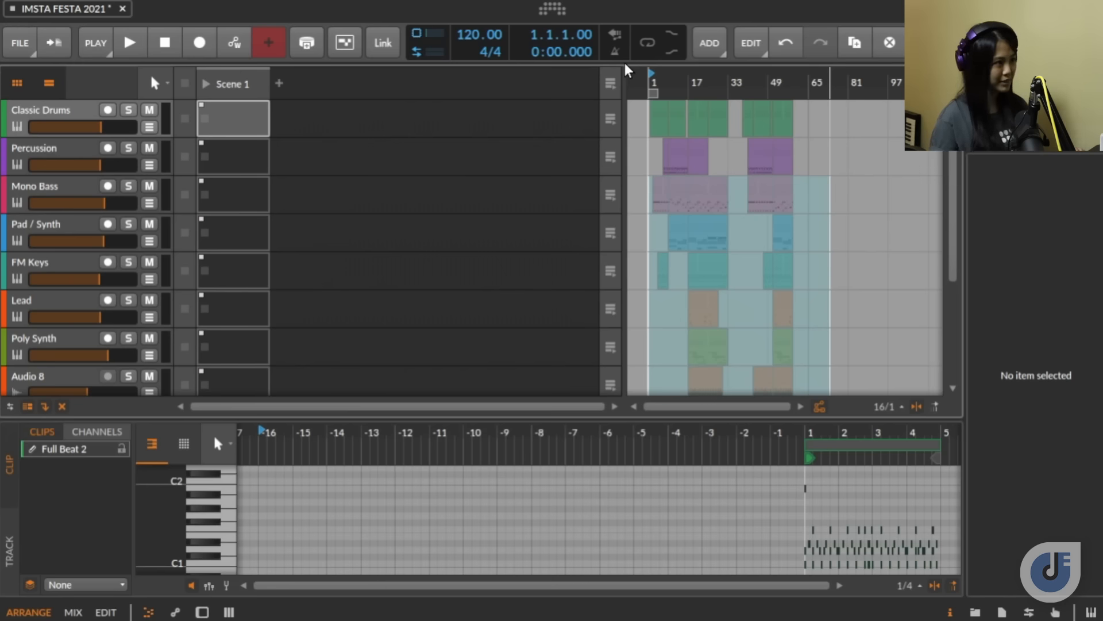
{"action": "key", "text": "Delete"}
{"action": "left_click_drag", "start_coordinate": [837, 159], "coordinate": [631, 114]}
{"action": "key", "text": "Delete"}
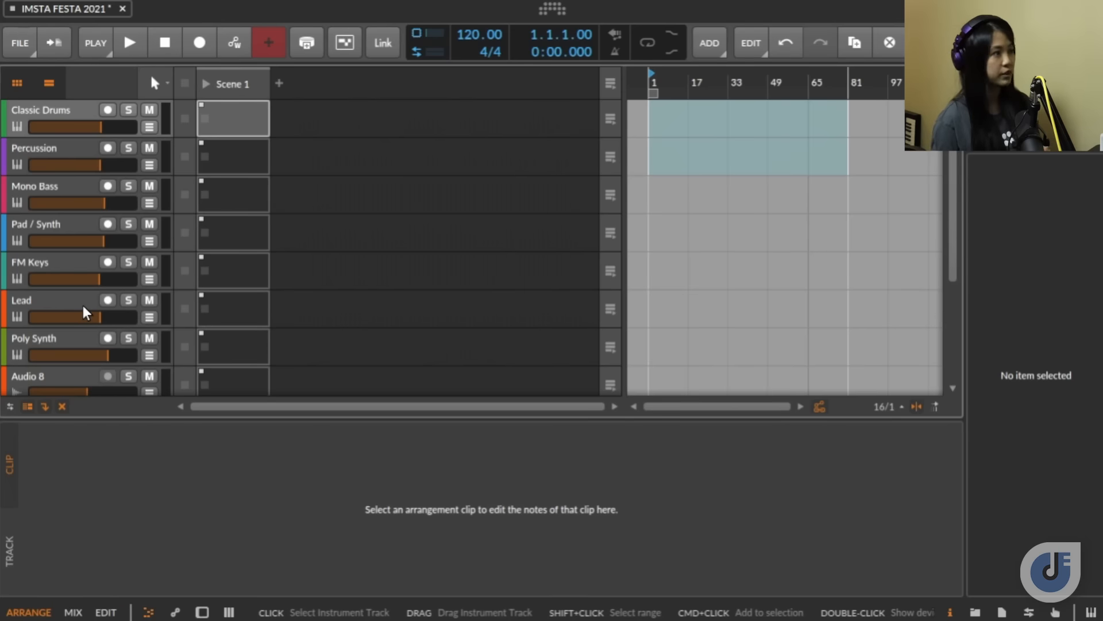
Step: Delete the Poly Synth, Audio 8 and Percussion tracks from the project
{"action": "left_click", "coordinate": [53, 336]}
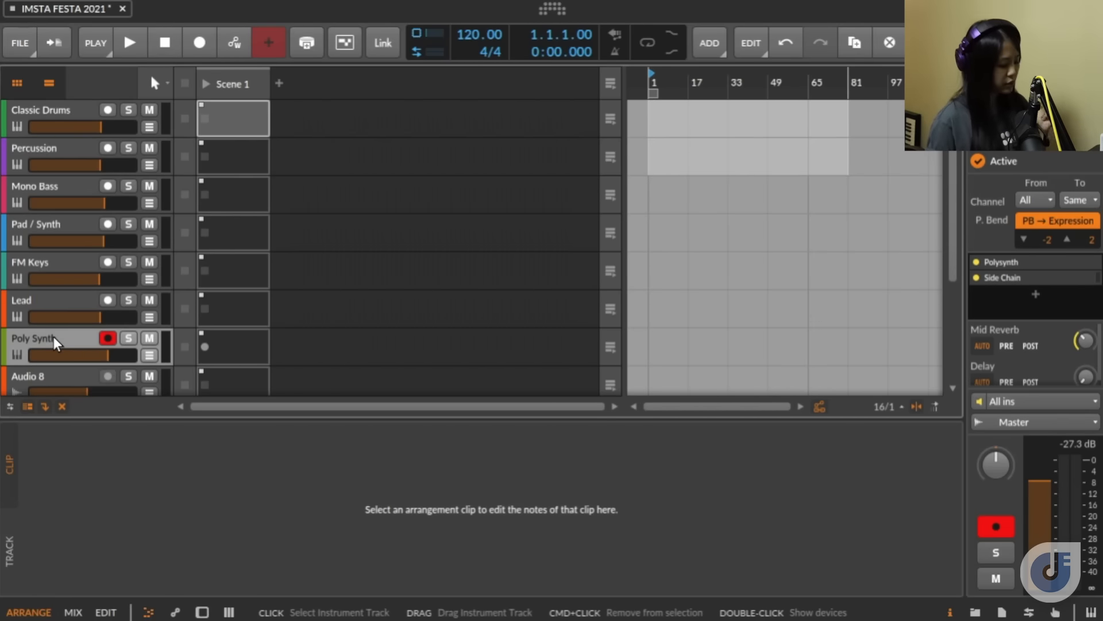
{"action": "key", "text": "Delete"}
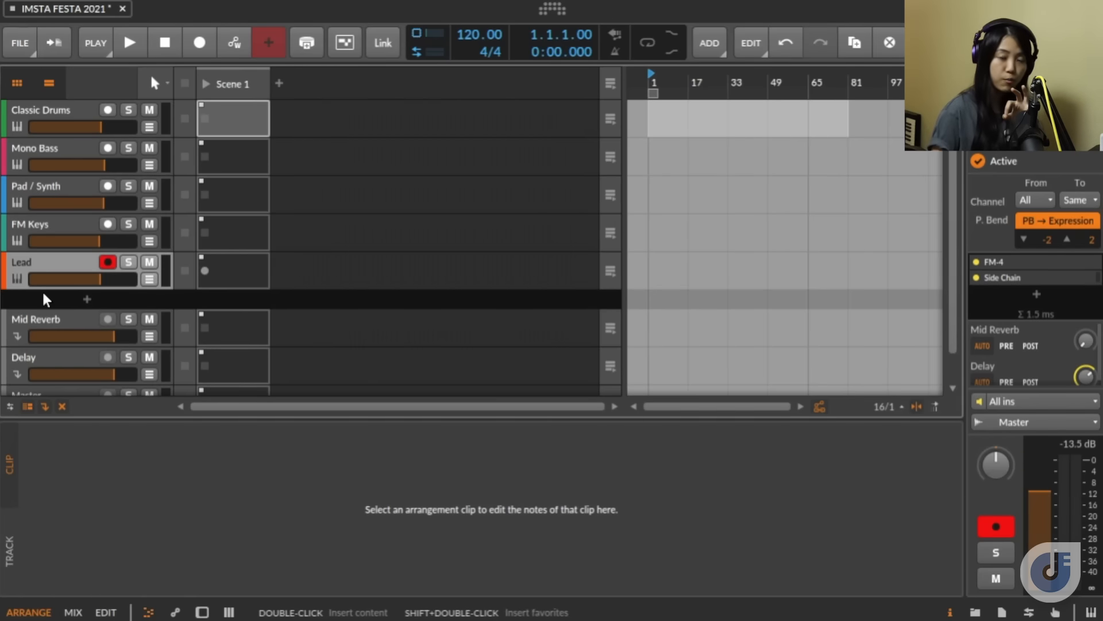
{"action": "key", "text": "ctrl+z"}
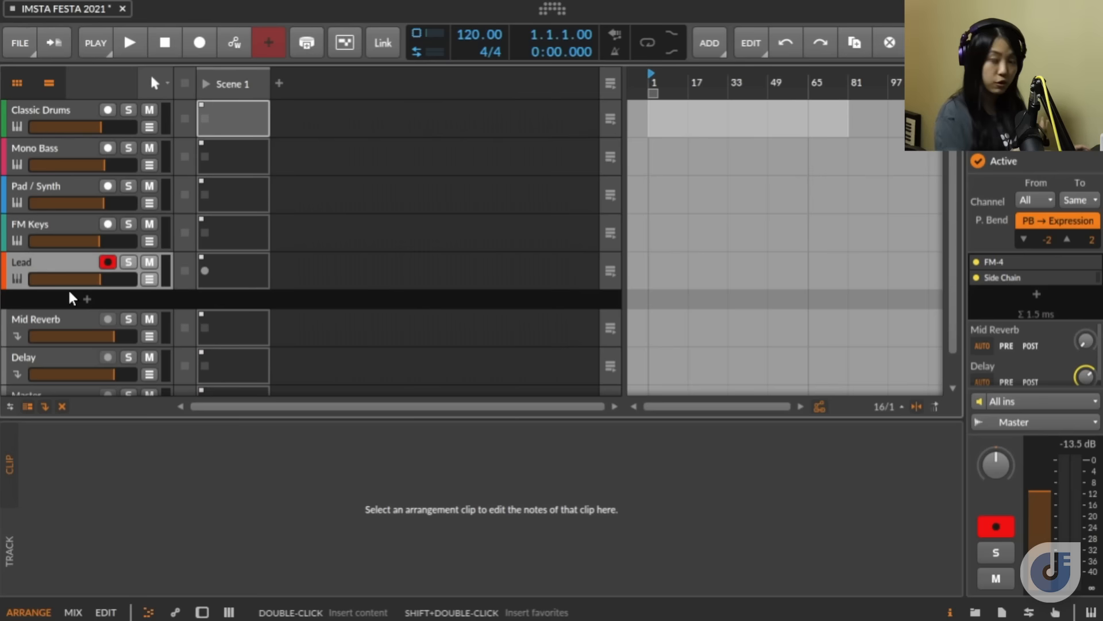
Step: Add an audio track below the Lead track and rename it FX
{"action": "double_click", "coordinate": [68, 288]}
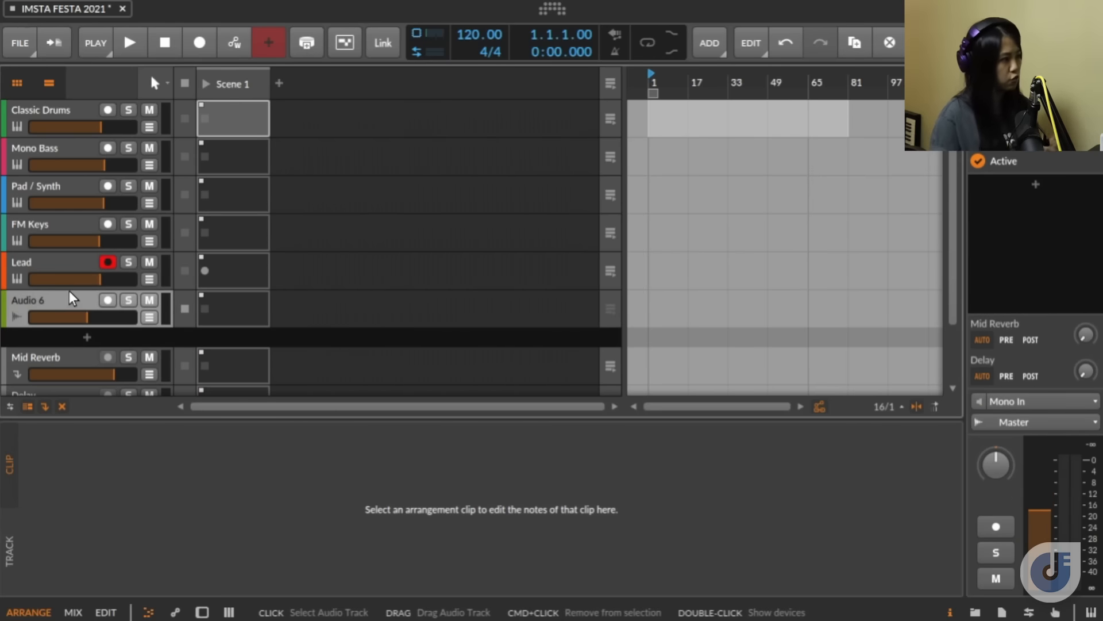
{"action": "double_click", "coordinate": [29, 297]}
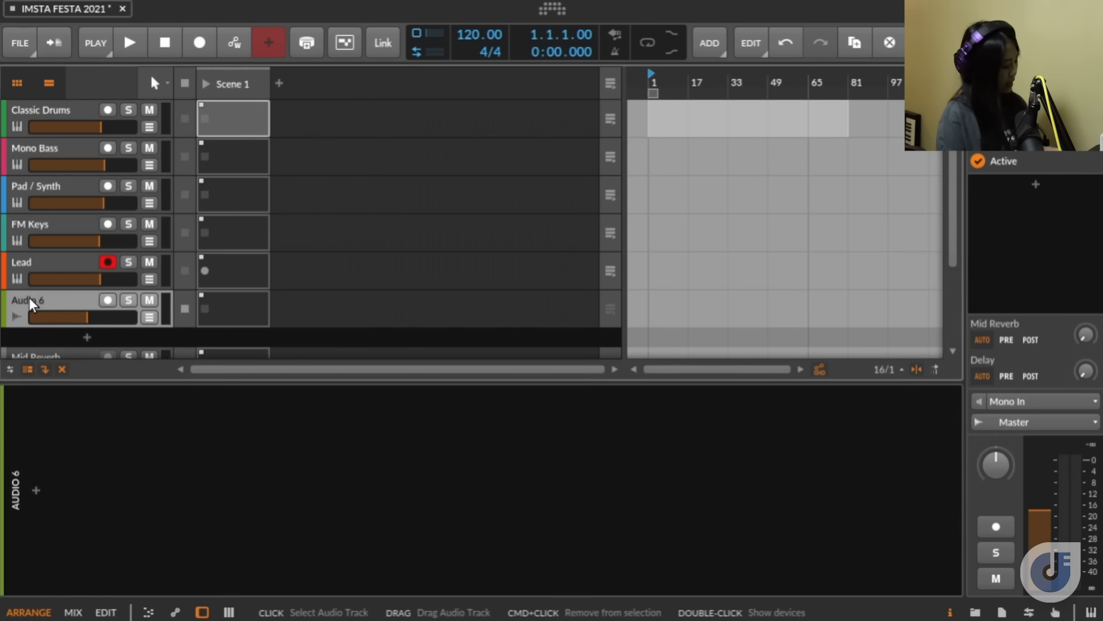
{"action": "key", "text": "ctrl+r"}
{"action": "type", "text": "FX"}
{"action": "key", "text": "Return"}
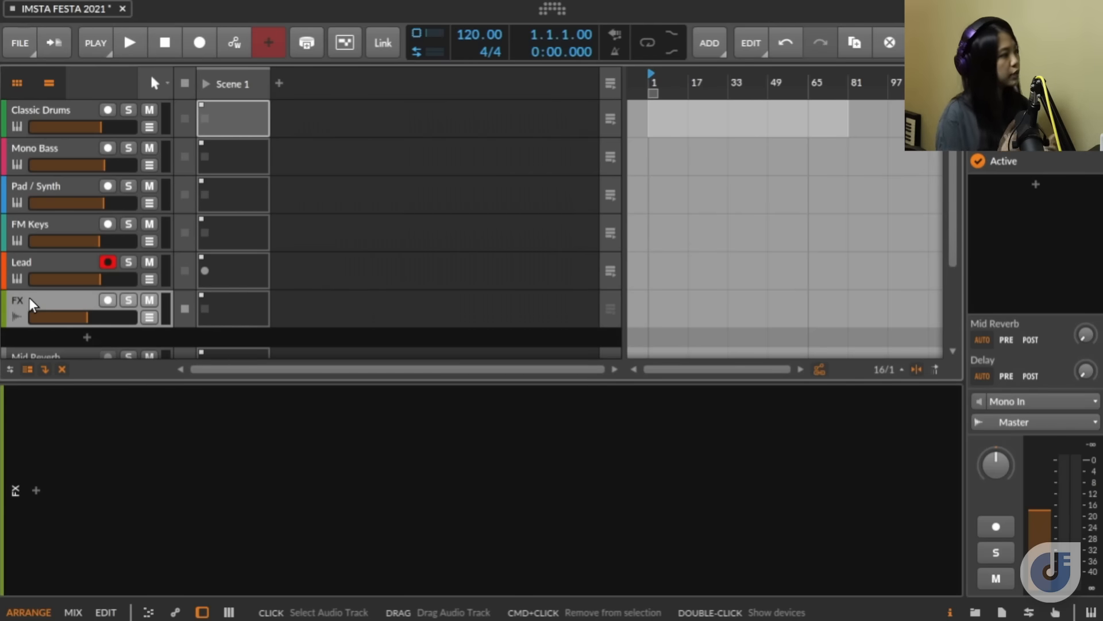
Step: Add an audio track below the FX track and name it Vocal Chop
{"action": "key", "text": "ctrl+shift+t"}
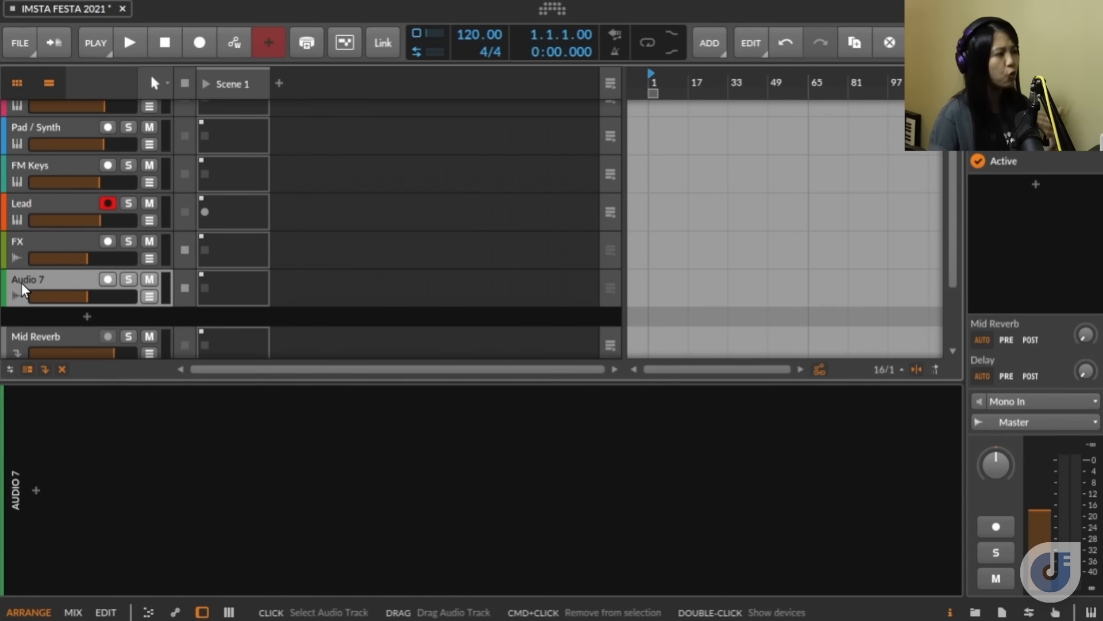
{"action": "key", "text": "ctrl+r"}
{"action": "type", "text": "Vocal Chop"}
{"action": "key", "text": "Return"}
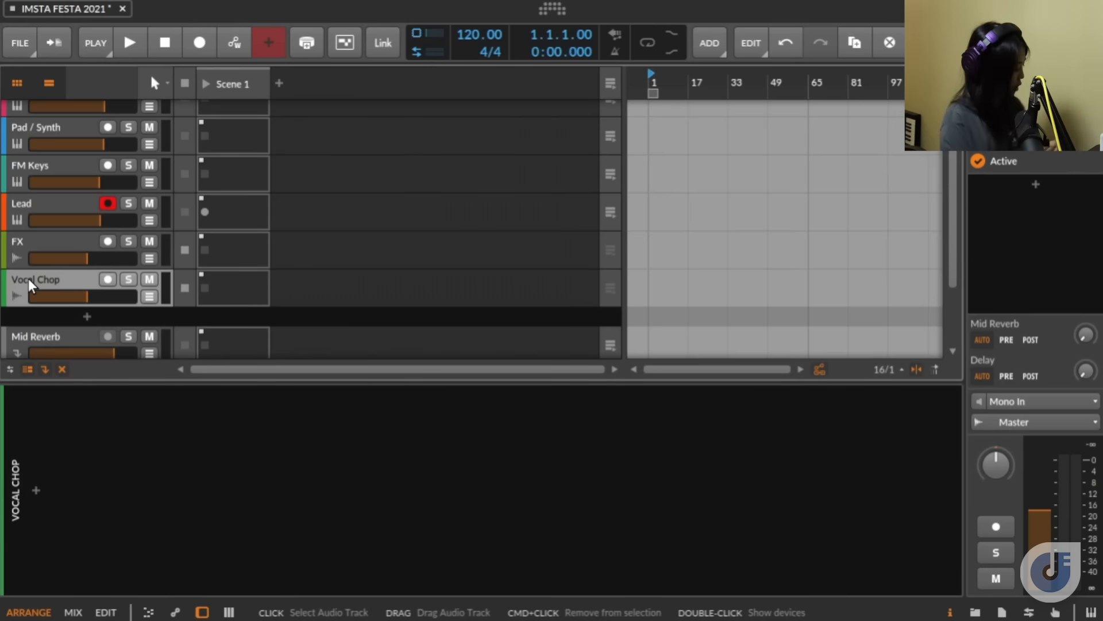
Step: Add another audio track below Vocal Chop and name it Vocal Lead
{"action": "key", "text": "ctrl+shift+t"}
{"action": "key", "text": "ctrl+r"}
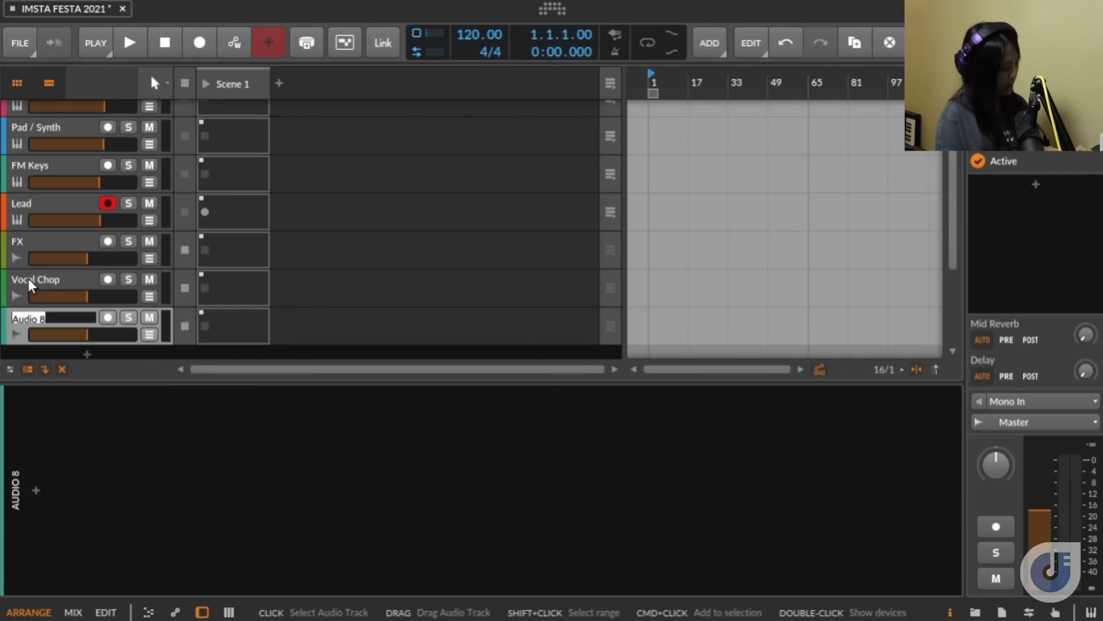
{"action": "type", "text": "Vocal Lead"}
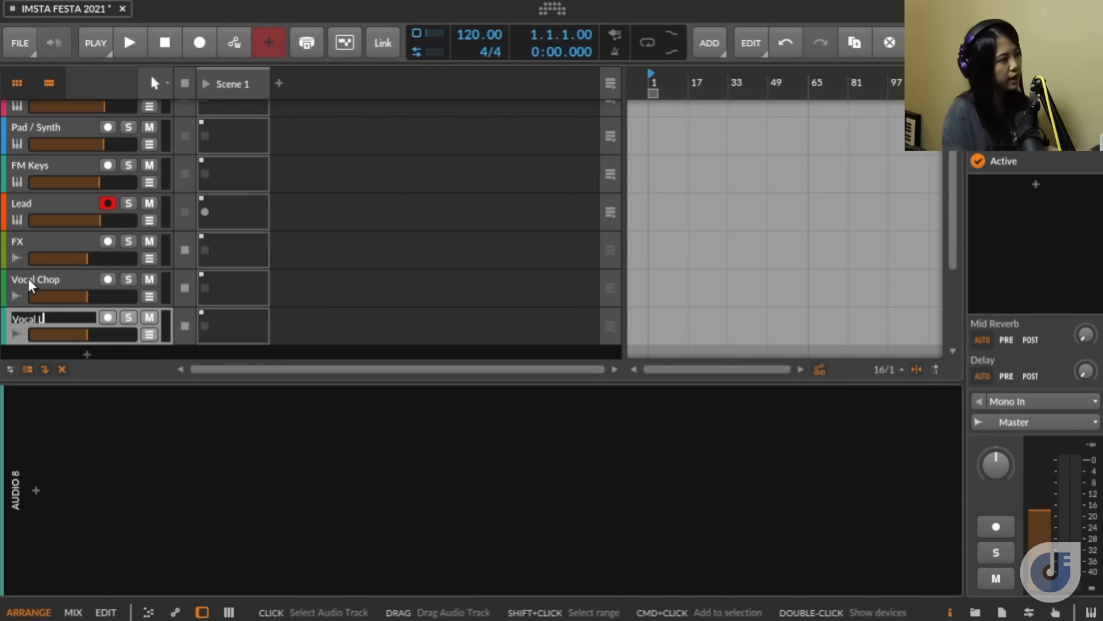
{"action": "key", "text": "Return"}
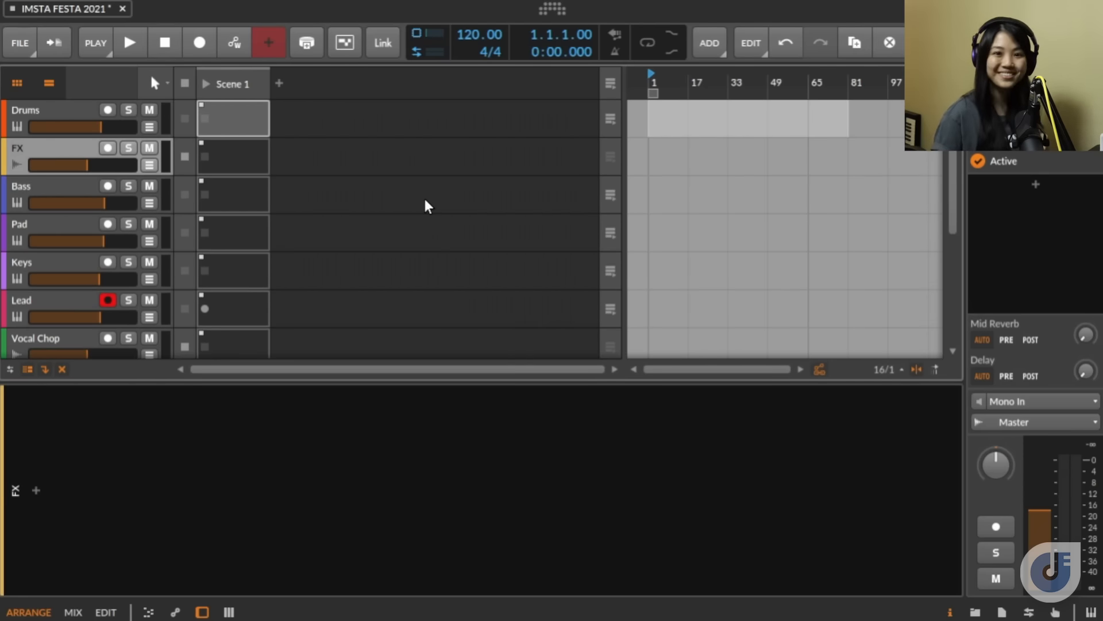
Step: Select the Drums track and tap in a project tempo of about 163 BPM
{"action": "left_click", "coordinate": [68, 113]}
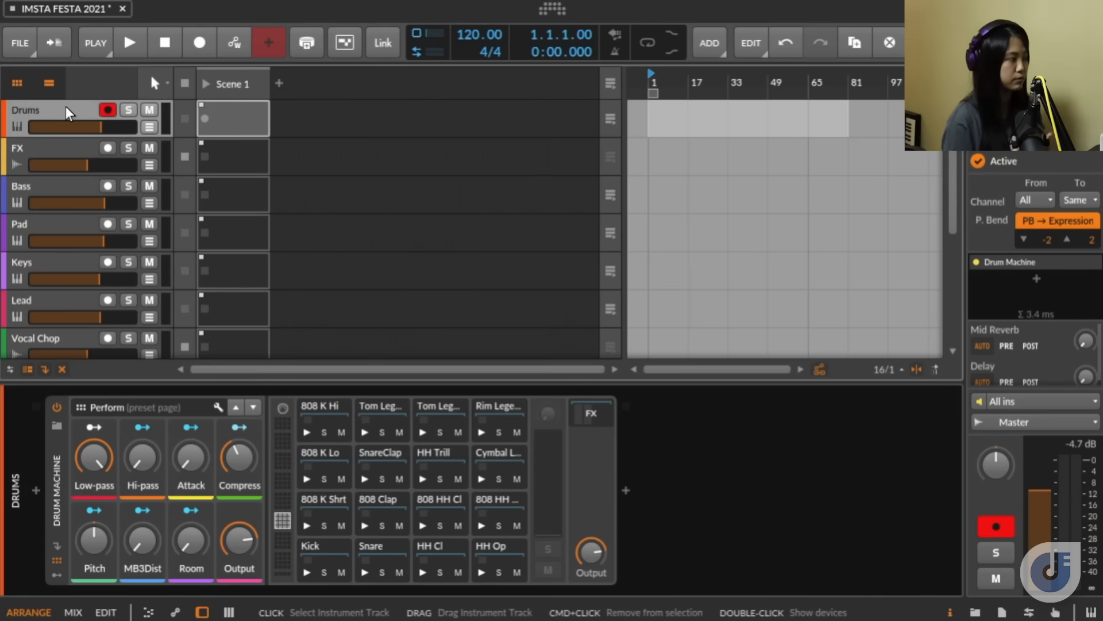
{"action": "right_click", "coordinate": [126, 40]}
{"action": "right_click", "coordinate": [126, 40]}
{"action": "right_click", "coordinate": [126, 40]}
{"action": "right_click", "coordinate": [125, 41]}
{"action": "right_click", "coordinate": [126, 40]}
{"action": "right_click", "coordinate": [126, 40]}
{"action": "right_click", "coordinate": [126, 40]}
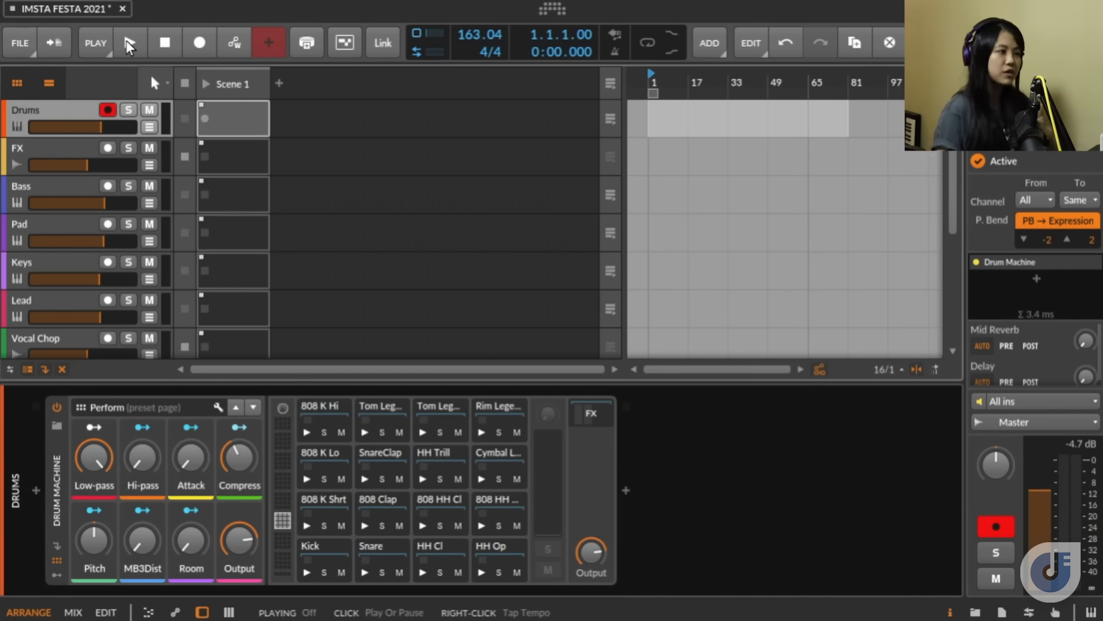
Step: Set the project tempo to exactly 160 BPM
{"action": "double_click", "coordinate": [462, 33]}
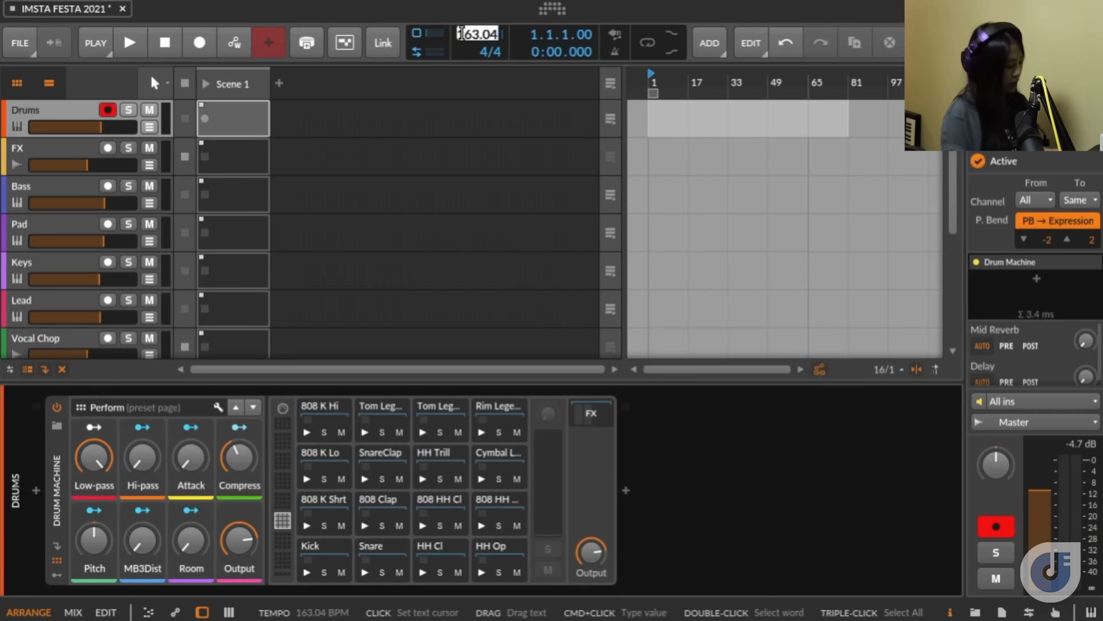
{"action": "type", "text": "160"}
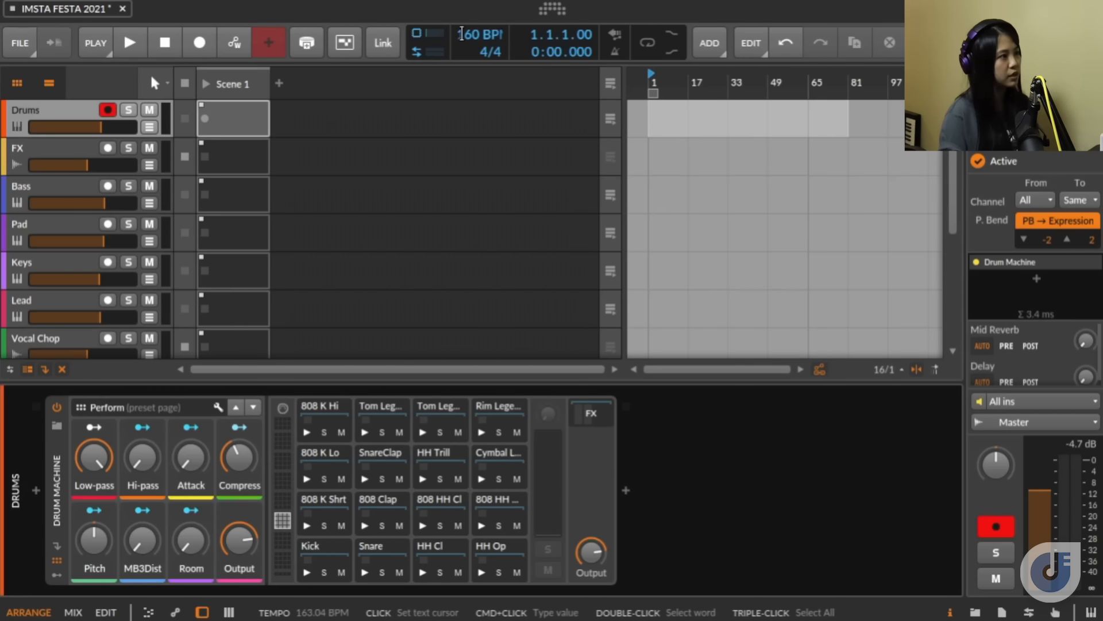
{"action": "key", "text": "Return"}
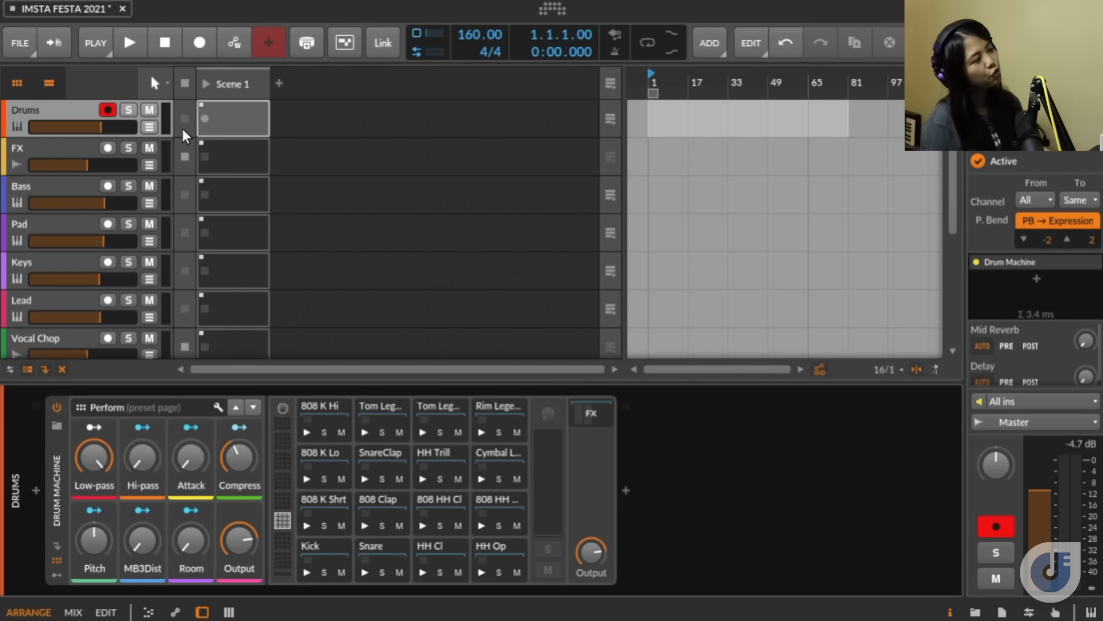
Step: Create an empty clip for the Drums track in Scene 1, open it for note editing and set its loop length to 2 bars
{"action": "double_click", "coordinate": [220, 118]}
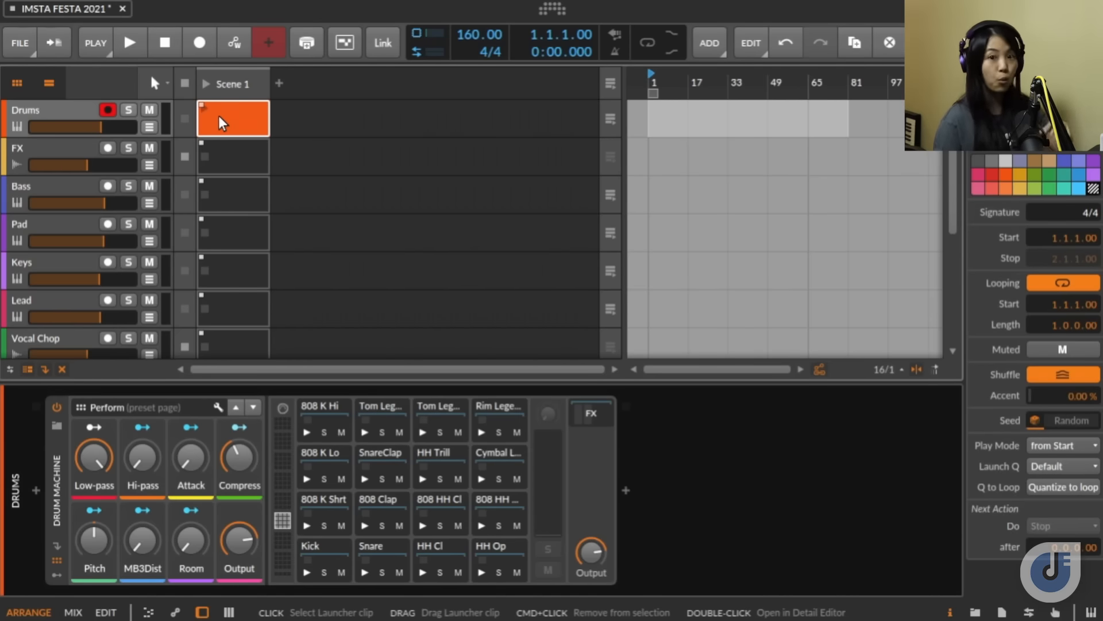
{"action": "double_click", "coordinate": [219, 115]}
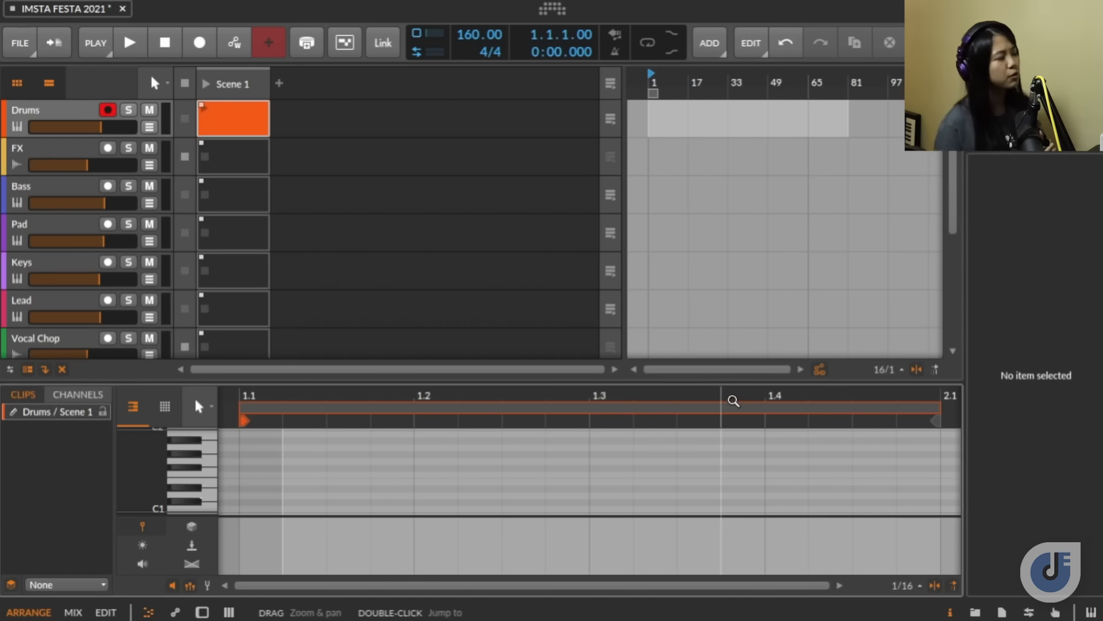
{"action": "left_click", "coordinate": [216, 117]}
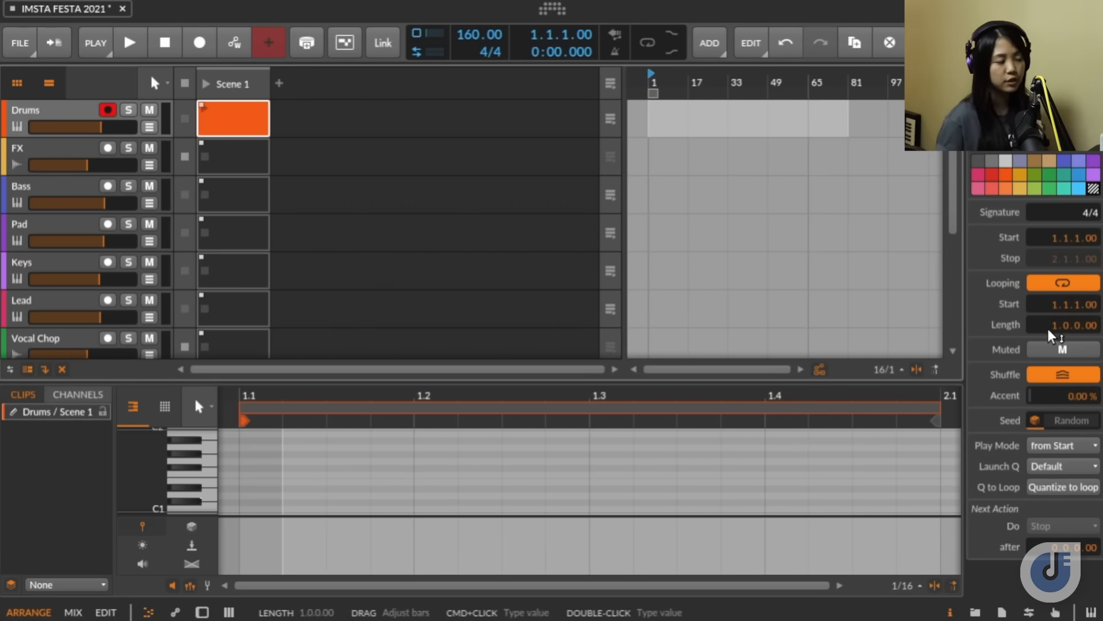
{"action": "left_click_drag", "start_coordinate": [1049, 331], "coordinate": [1050, 326]}
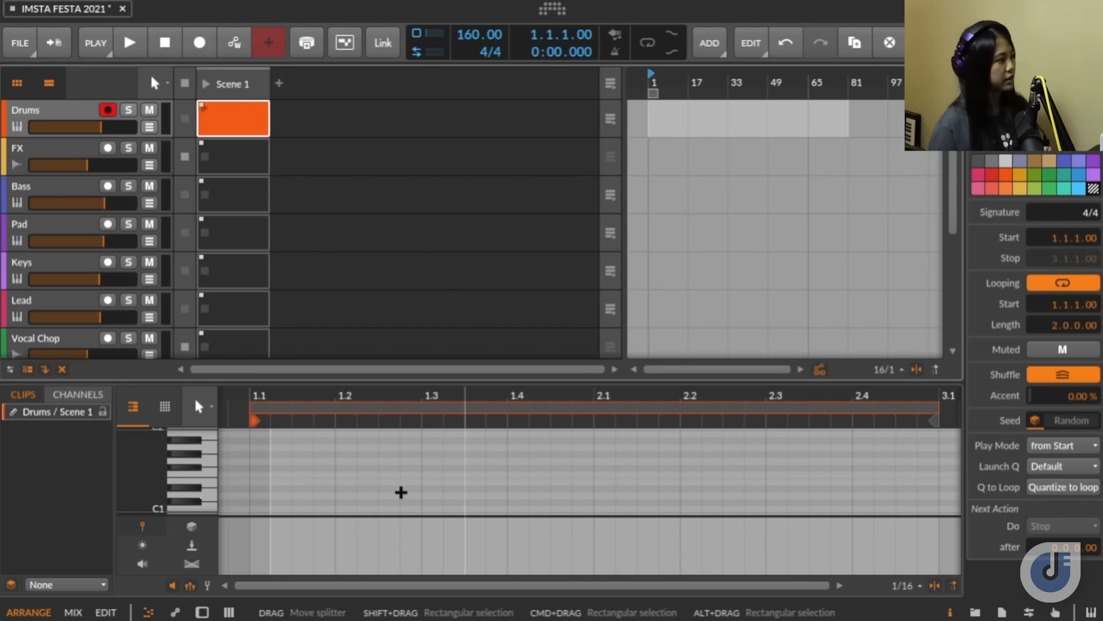
Step: Show the clip in the drum editor and draw one-beat notes with the Pen tool: Kick at 1.1 and 808 Clap at 1.3
{"action": "left_click", "coordinate": [163, 412]}
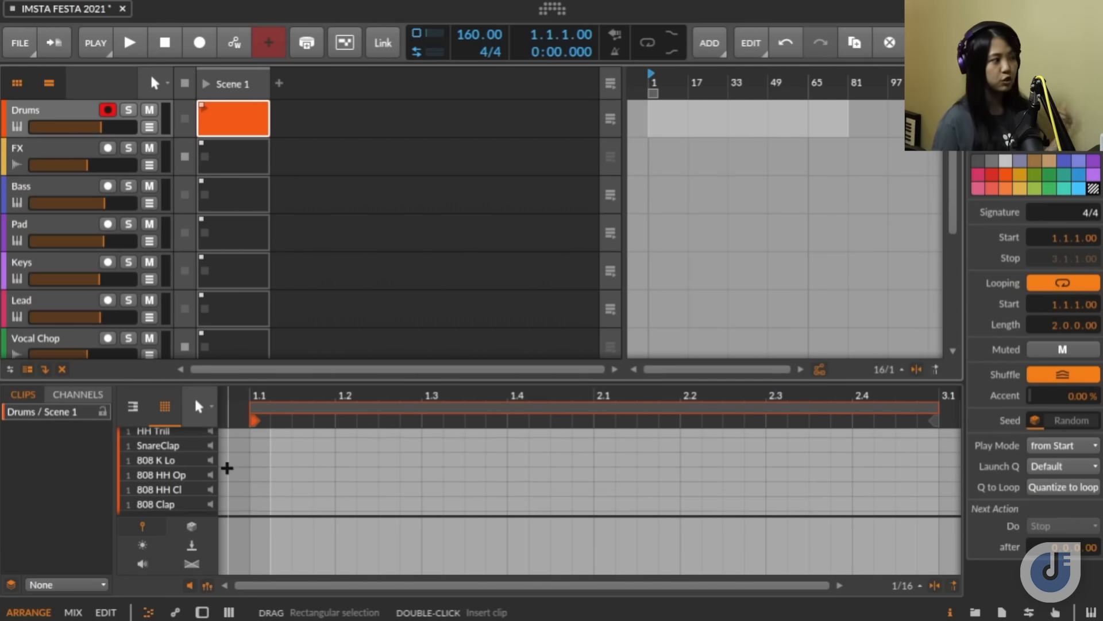
{"action": "scroll", "coordinate": [227, 468], "scroll_direction": "down", "scroll_amount": 3}
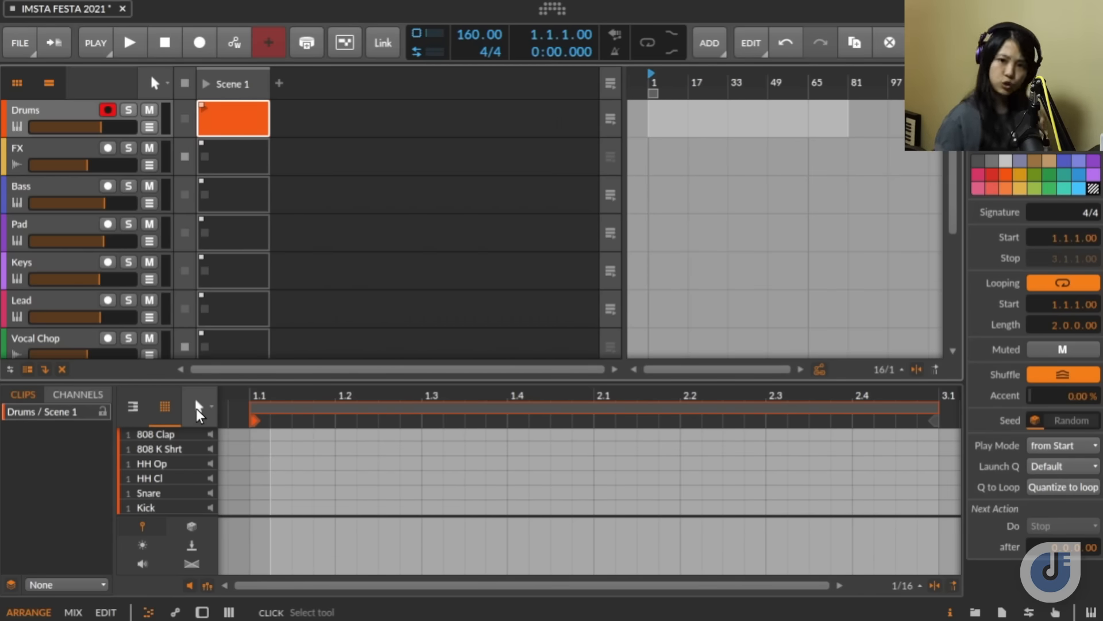
{"action": "left_click", "coordinate": [195, 408]}
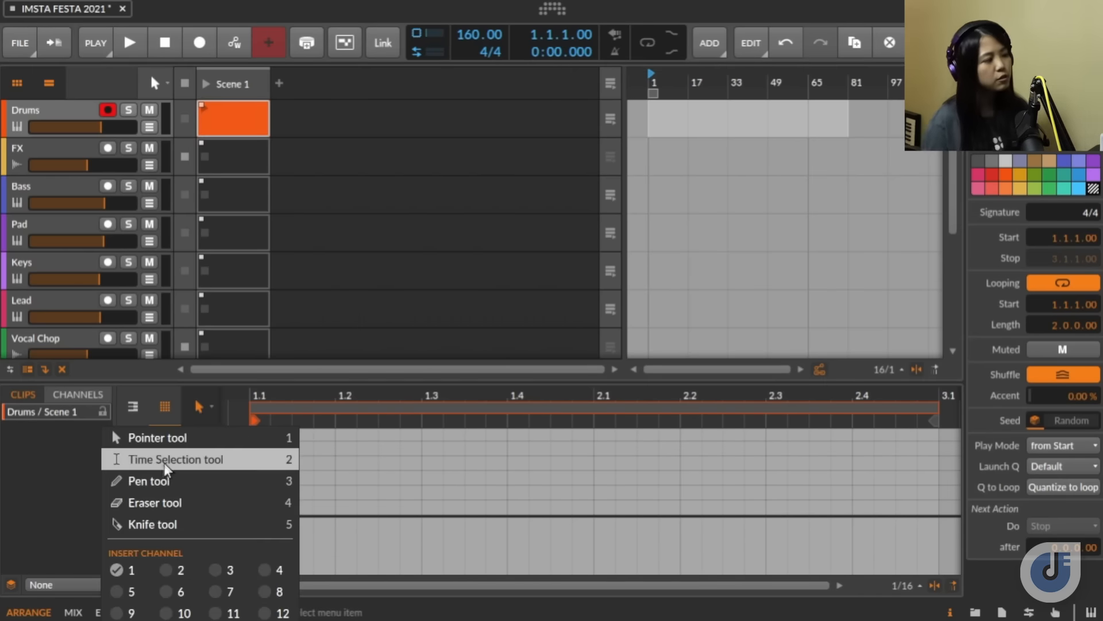
{"action": "left_click", "coordinate": [166, 480]}
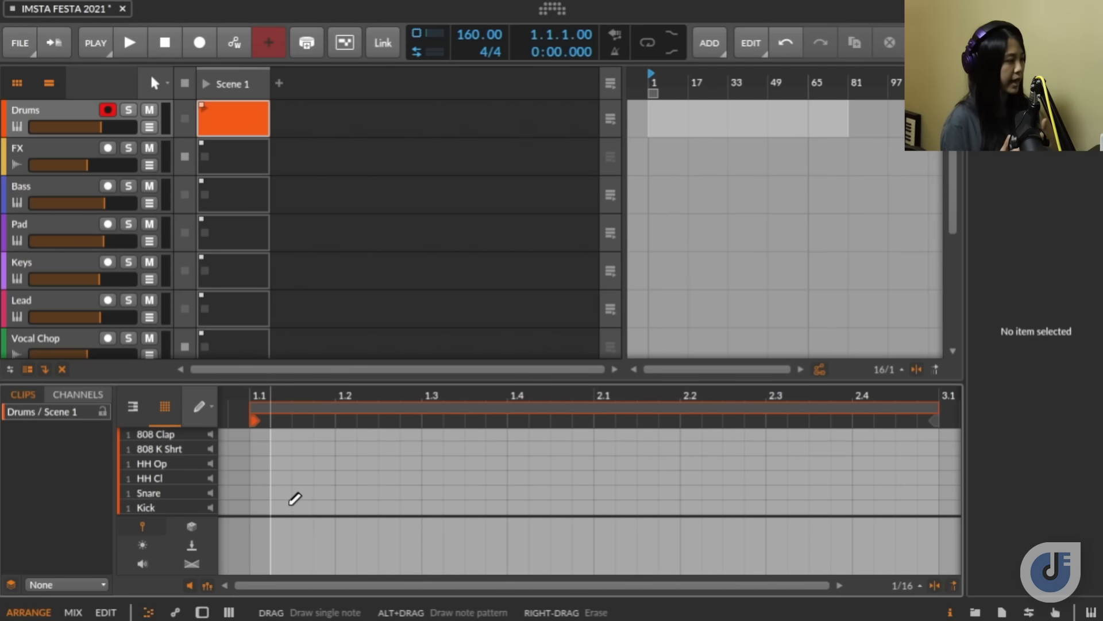
{"action": "left_click", "coordinate": [259, 507]}
{"action": "left_click", "coordinate": [431, 433]}
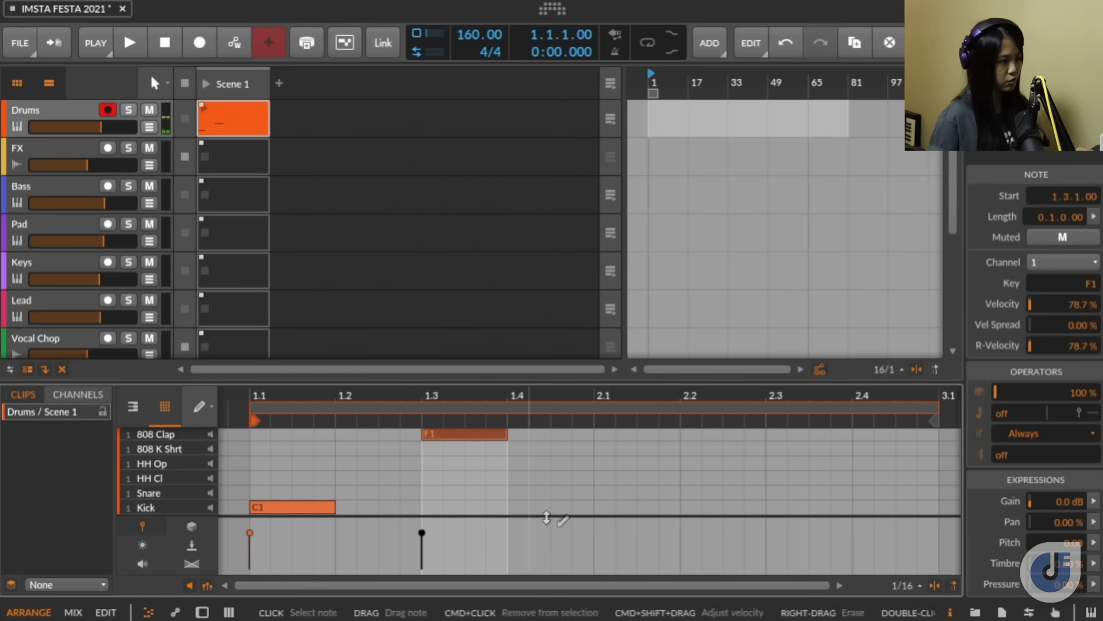
Step: Draw one-beat notes for Kick at 2.2 and 808 Clap at 2.3, plus four half-beat HH Cl notes from 1.1 with velocities between about 9% and 44%
{"action": "left_click", "coordinate": [693, 508]}
{"action": "left_click", "coordinate": [775, 434]}
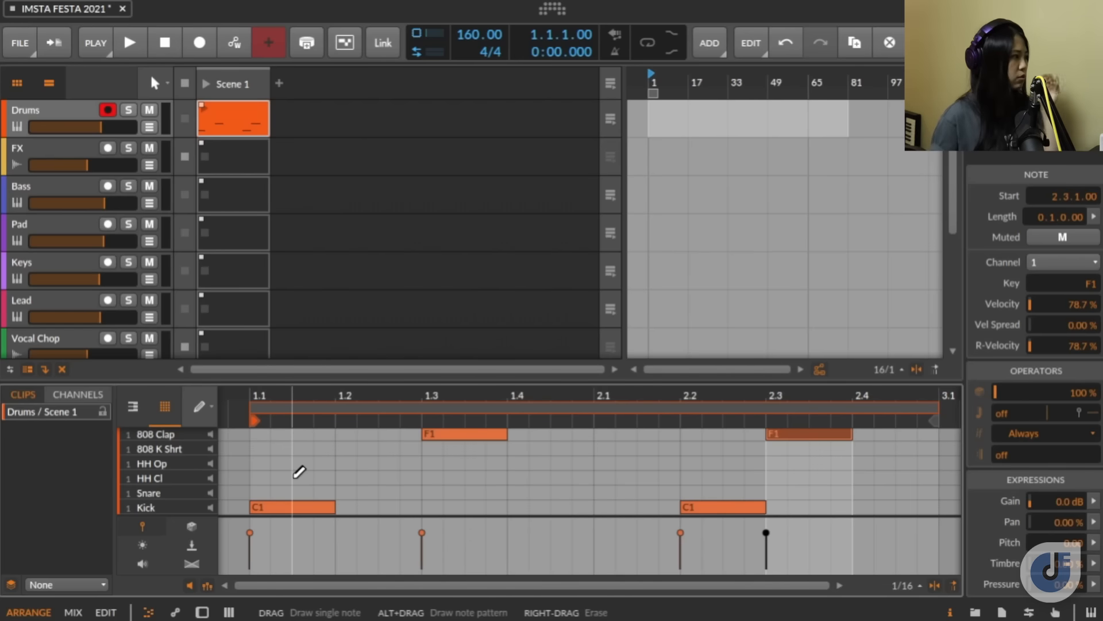
{"action": "mouse_move", "coordinate": [261, 475]}
{"action": "left_mouse_down"}
{"action": "mouse_move", "coordinate": [351, 478]}
{"action": "mouse_move", "coordinate": [292, 477]}
{"action": "mouse_move", "coordinate": [292, 493]}
{"action": "left_mouse_up"}
{"action": "left_click", "coordinate": [257, 478]}
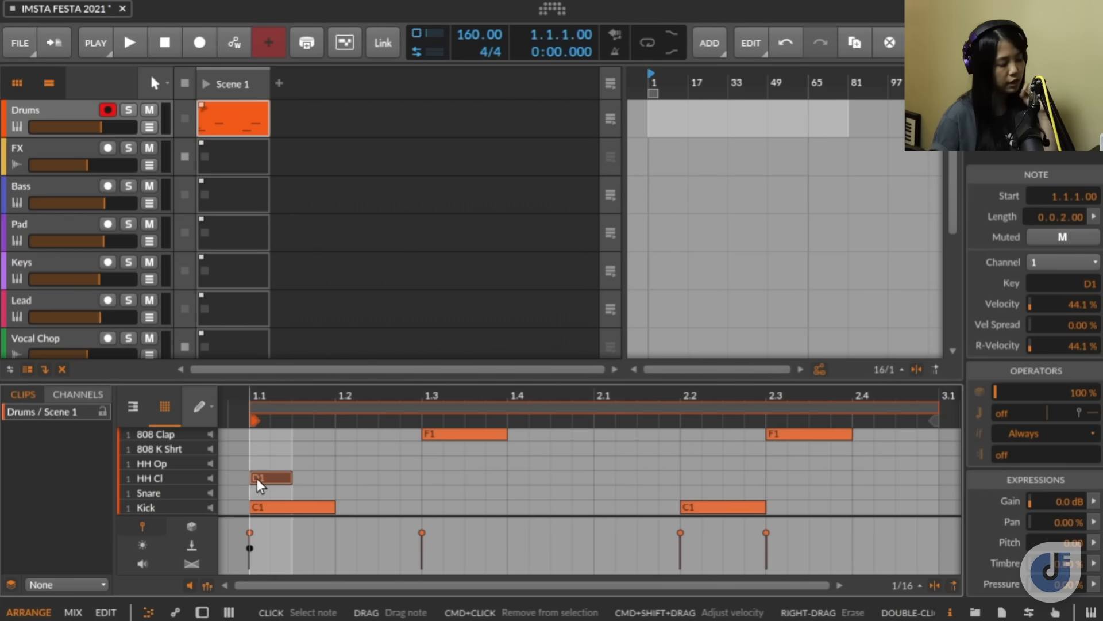
{"action": "left_click", "coordinate": [306, 477]}
{"action": "left_click_drag", "start_coordinate": [292, 548], "coordinate": [292, 560]}
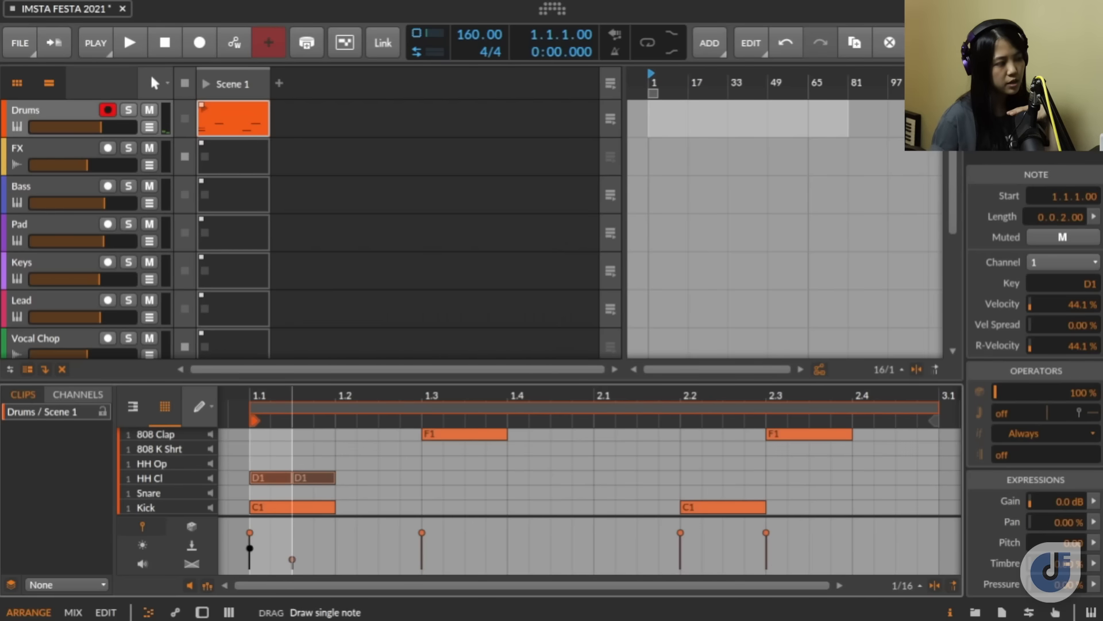
{"action": "left_click", "coordinate": [357, 477]}
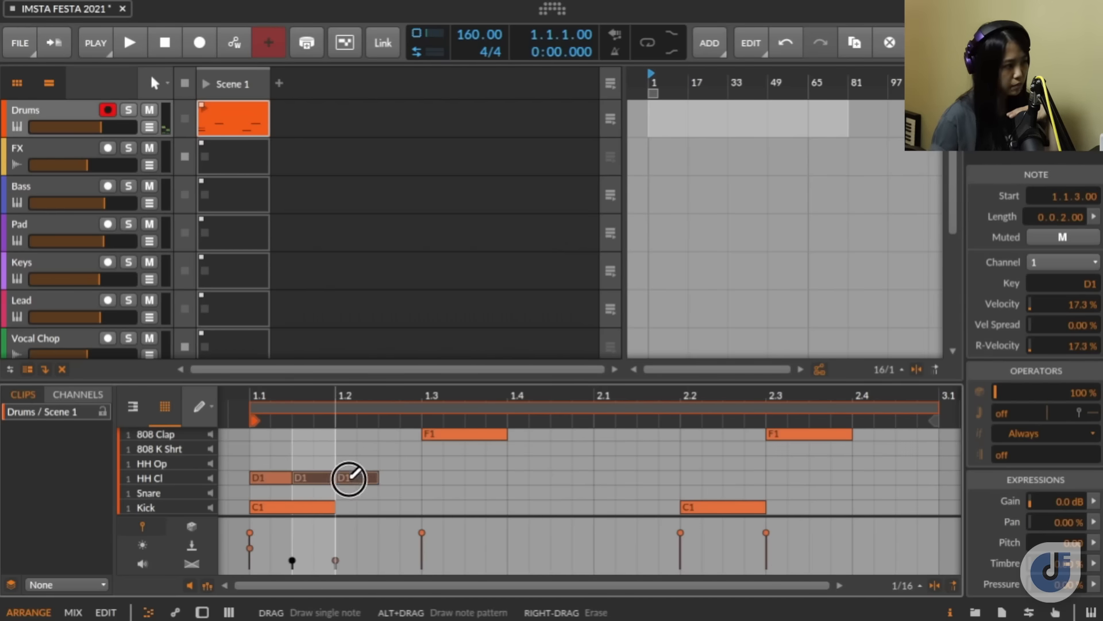
{"action": "left_click_drag", "start_coordinate": [357, 478], "coordinate": [386, 476]}
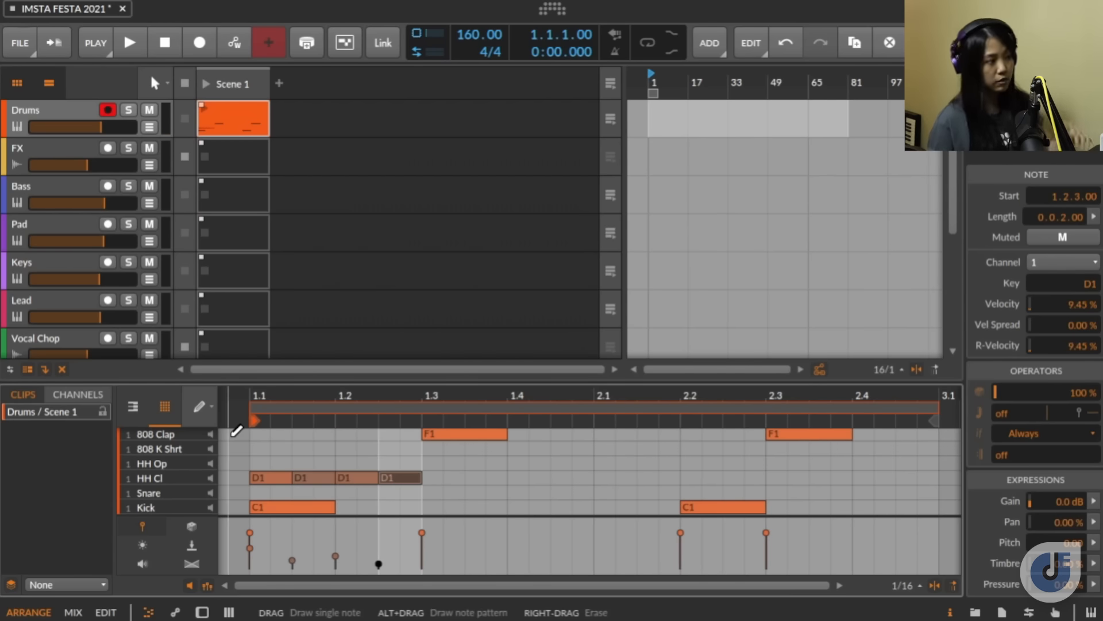
Step: Switch to the pointer tool, select the four HH Cl notes and duplicate them three times to fill both bars
{"action": "left_click", "coordinate": [201, 409]}
{"action": "left_click", "coordinate": [190, 435]}
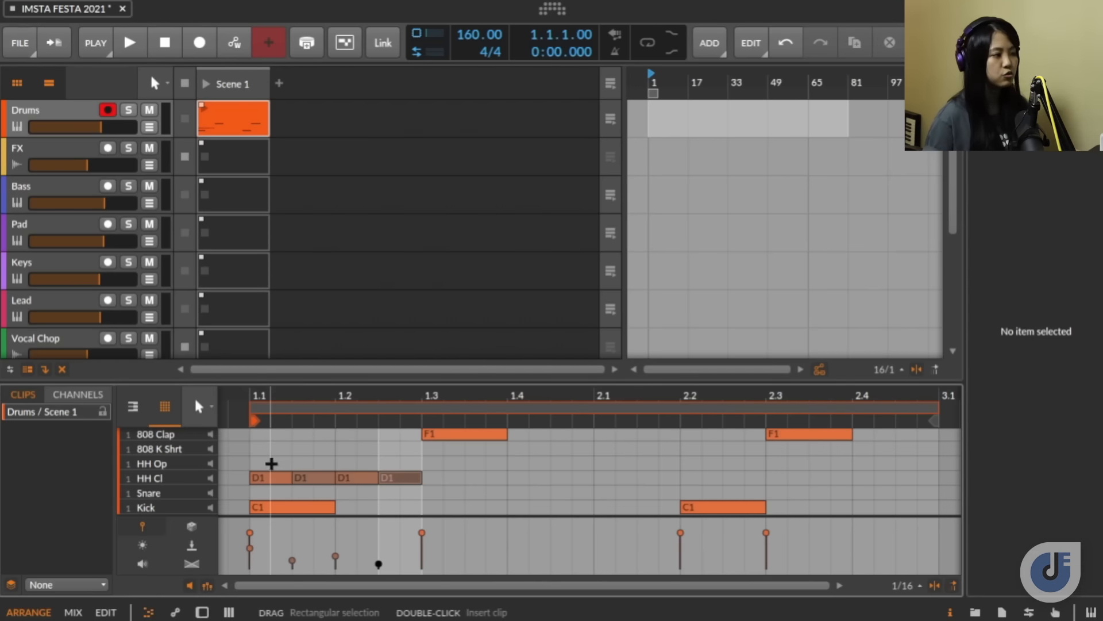
{"action": "left_click_drag", "start_coordinate": [257, 465], "coordinate": [405, 490]}
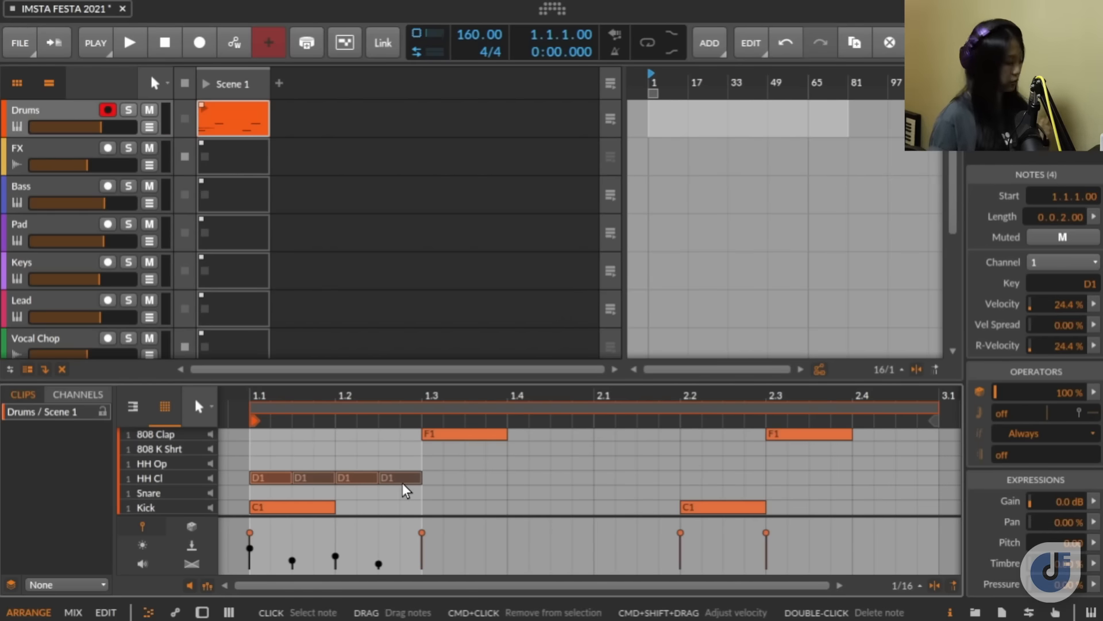
{"action": "key", "text": "ctrl+d"}
{"action": "key", "text": "ctrl+d"}
{"action": "key", "text": "ctrl+d"}
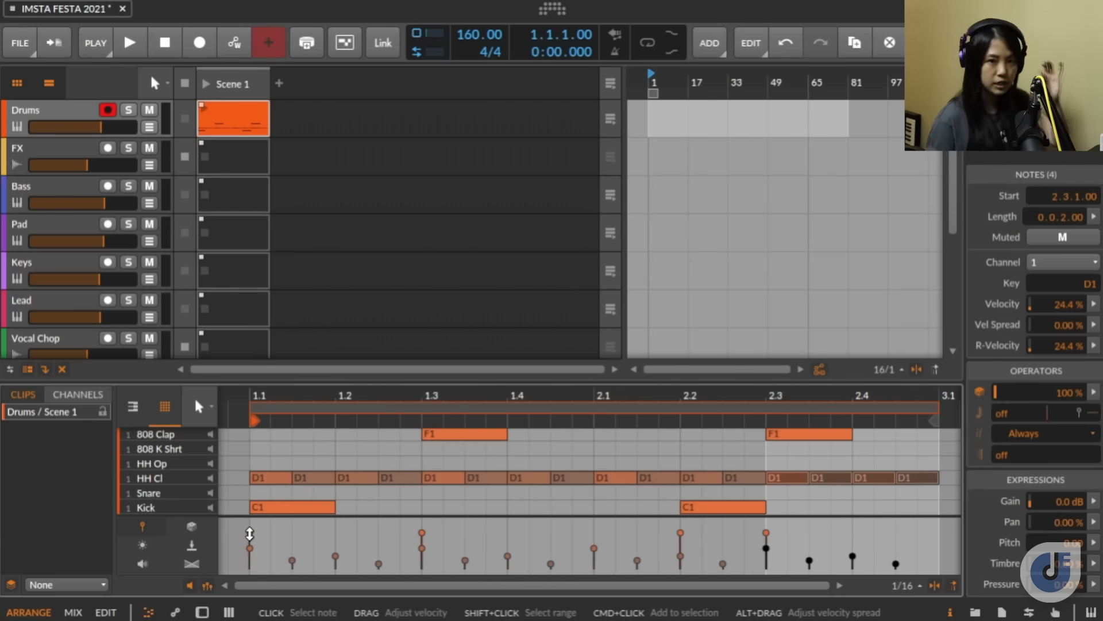
Step: Raise the velocity of the Kick notes at 1.1 and 2.2 to 100% and audition the Scene 1 drum clip
{"action": "left_click_drag", "start_coordinate": [249, 534], "coordinate": [249, 521]}
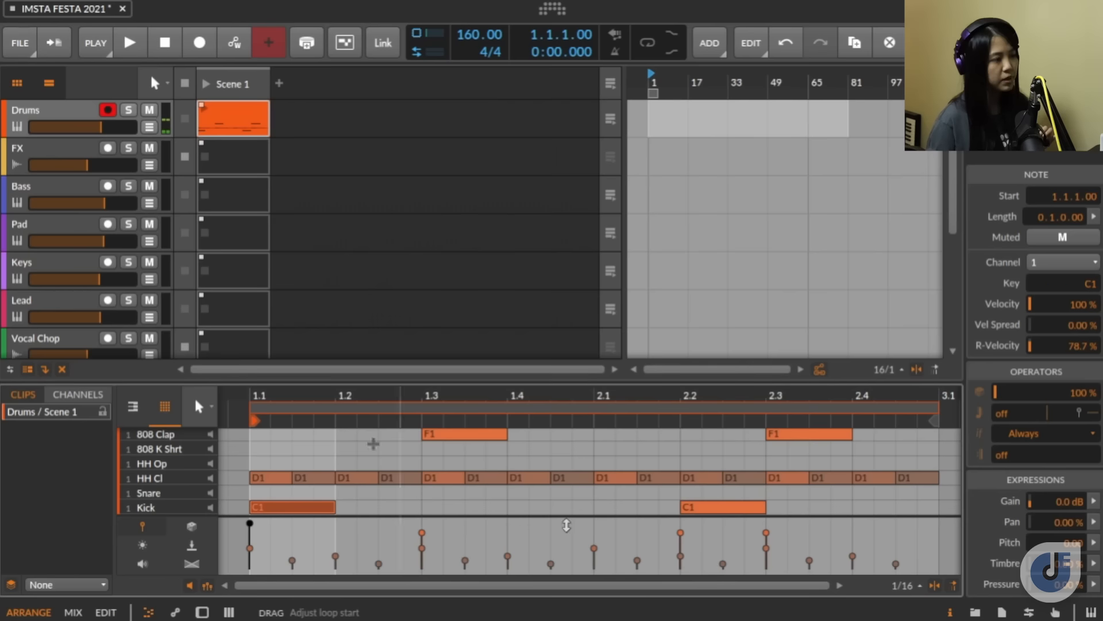
{"action": "left_click_drag", "start_coordinate": [680, 533], "coordinate": [680, 521]}
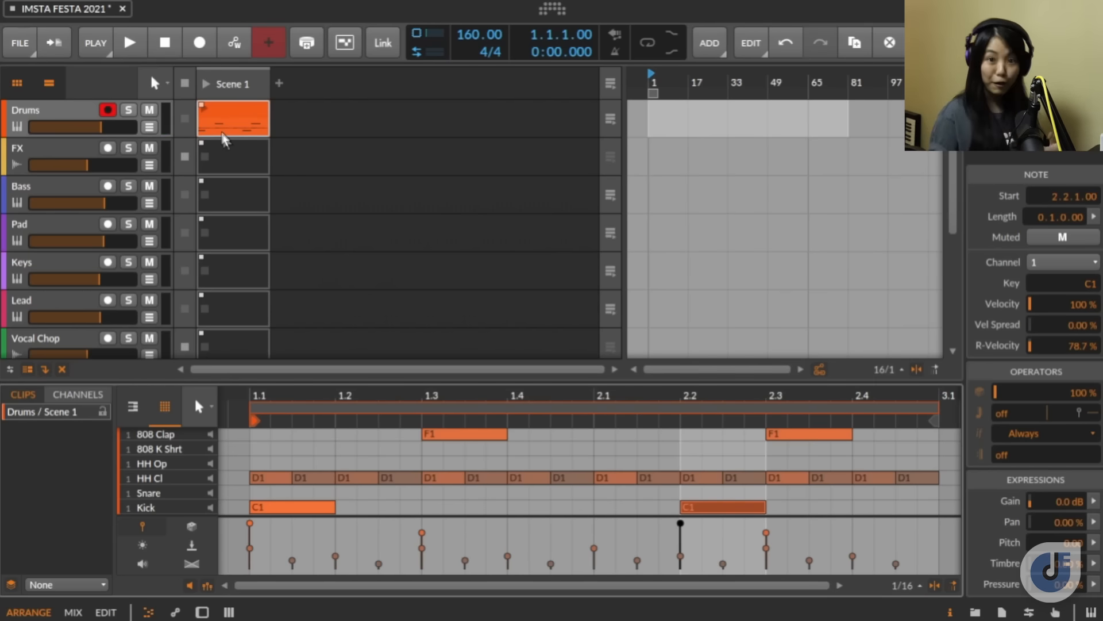
{"action": "left_click", "coordinate": [205, 108]}
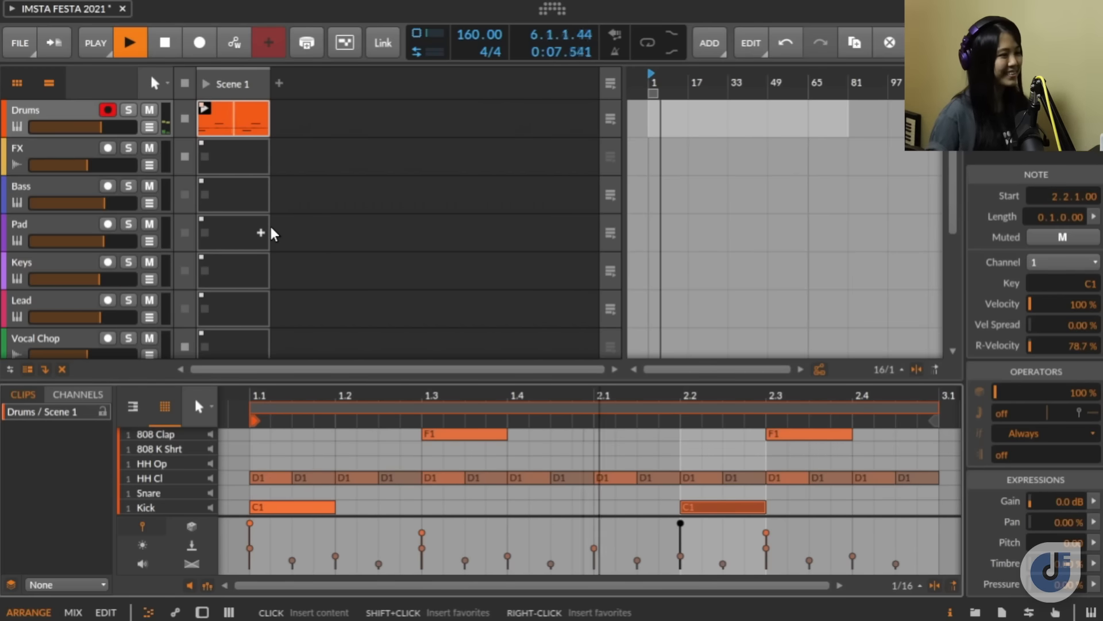
{"action": "key", "text": "space"}
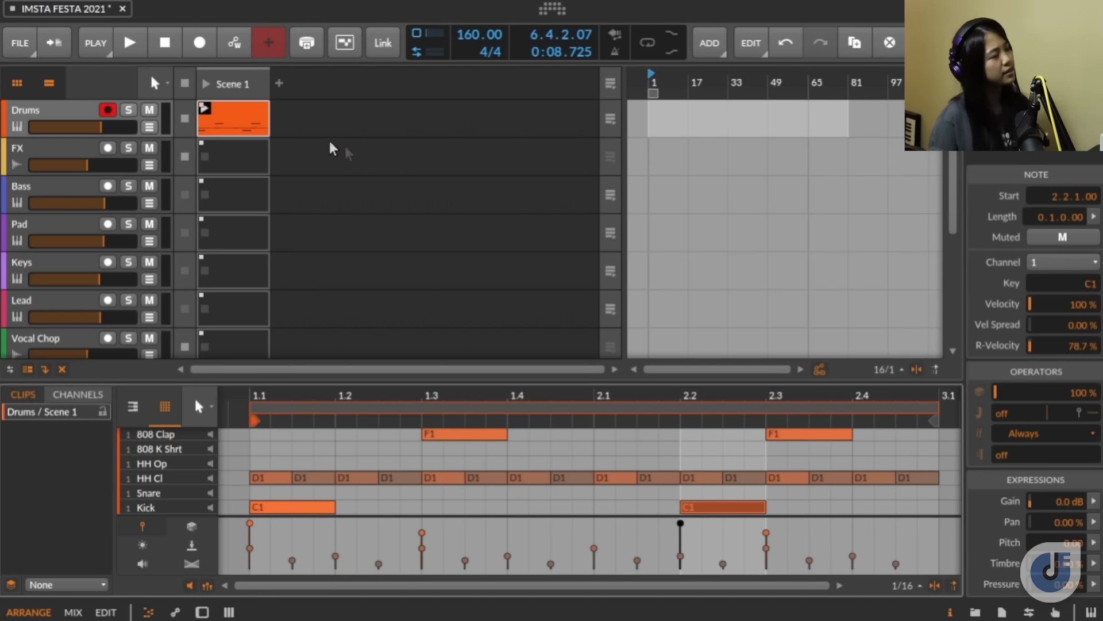
Step: Double the content of the Scene 1 Drums clip so that it loops over four bars
{"action": "right_click", "coordinate": [237, 123]}
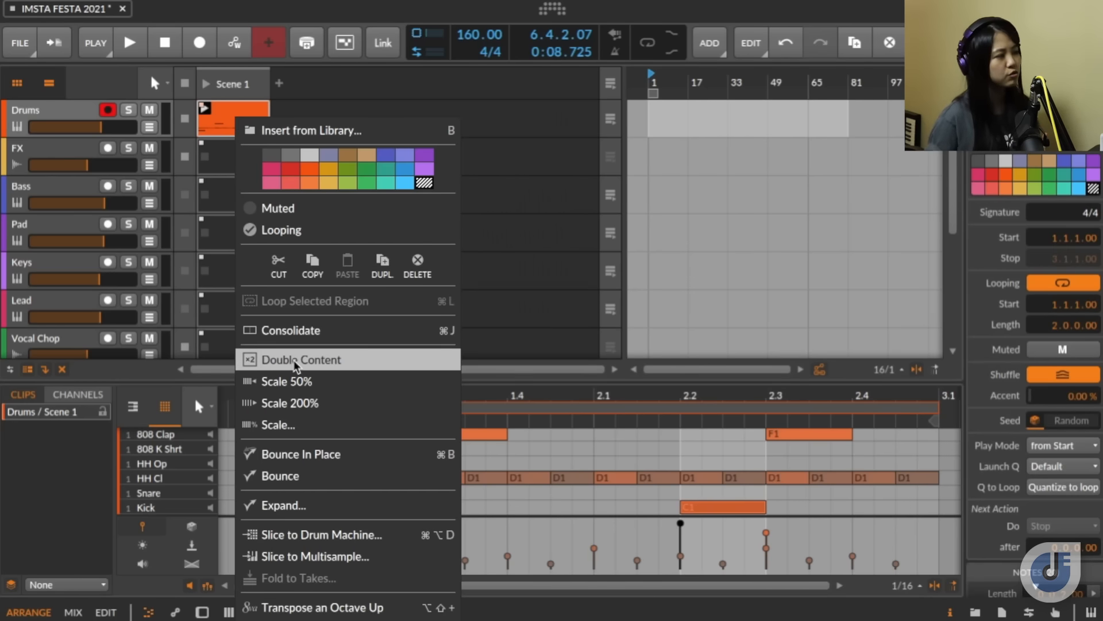
{"action": "left_click", "coordinate": [295, 362]}
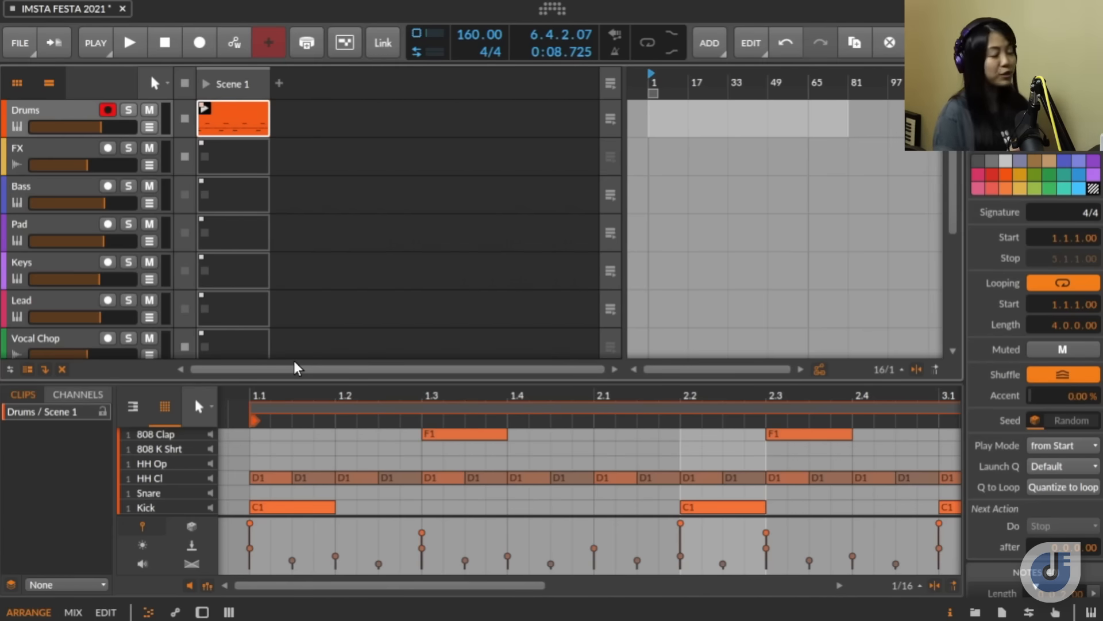
{"action": "left_click_drag", "start_coordinate": [766, 396], "coordinate": [584, 347]}
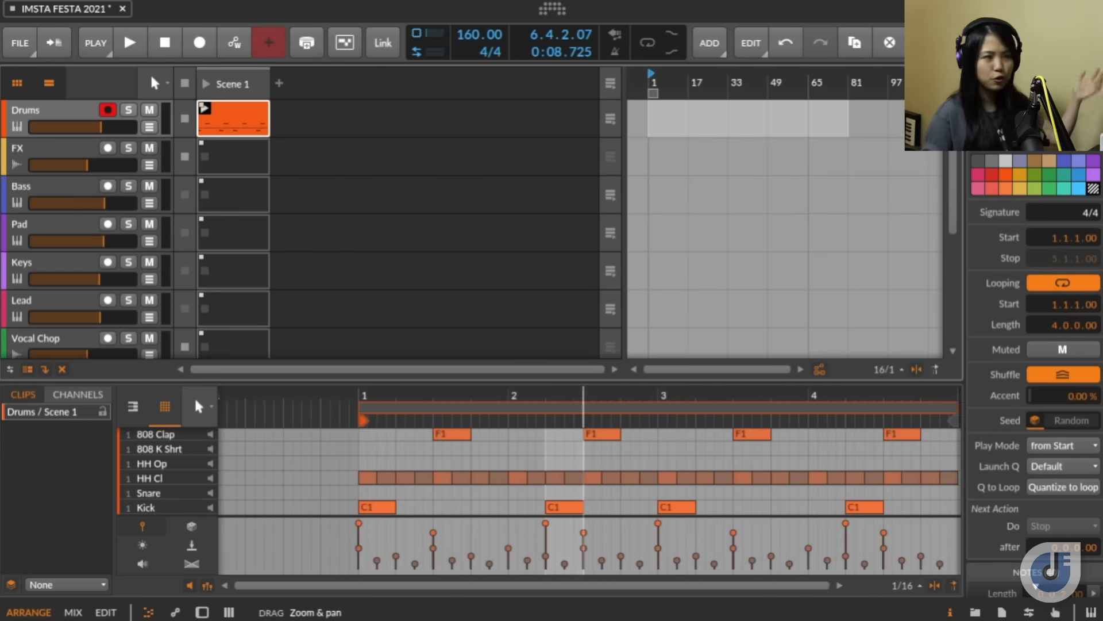
{"action": "left_click_drag", "start_coordinate": [584, 395], "coordinate": [569, 394]}
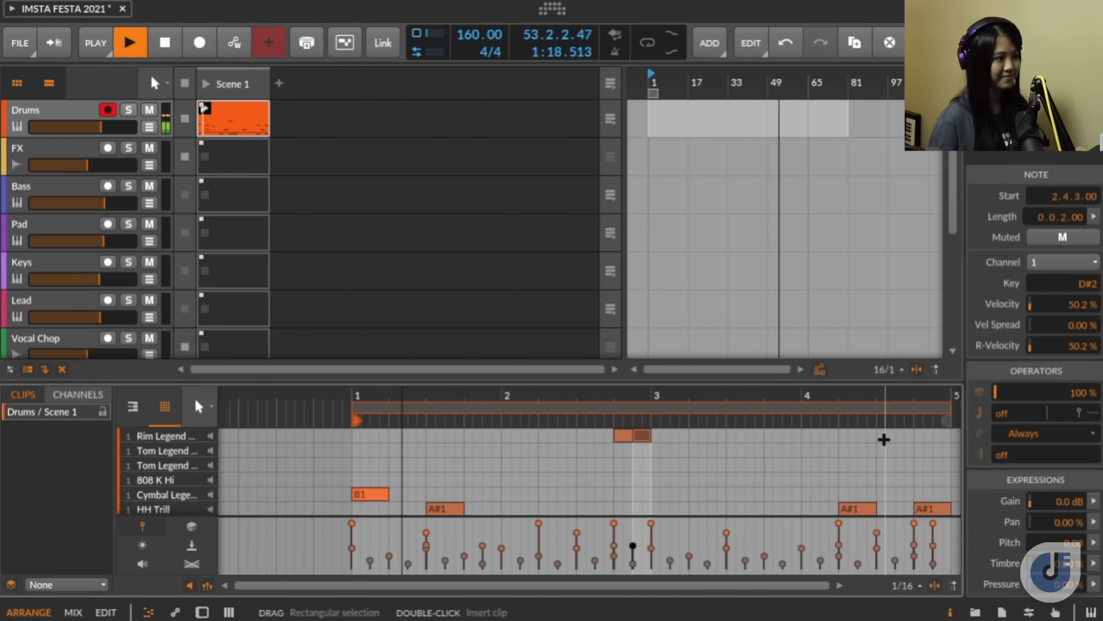
Step: Add a half-beat Rim Legend note at 4.4.3 and lower the velocity of both SnareClap notes
{"action": "double_click", "coordinate": [935, 437]}
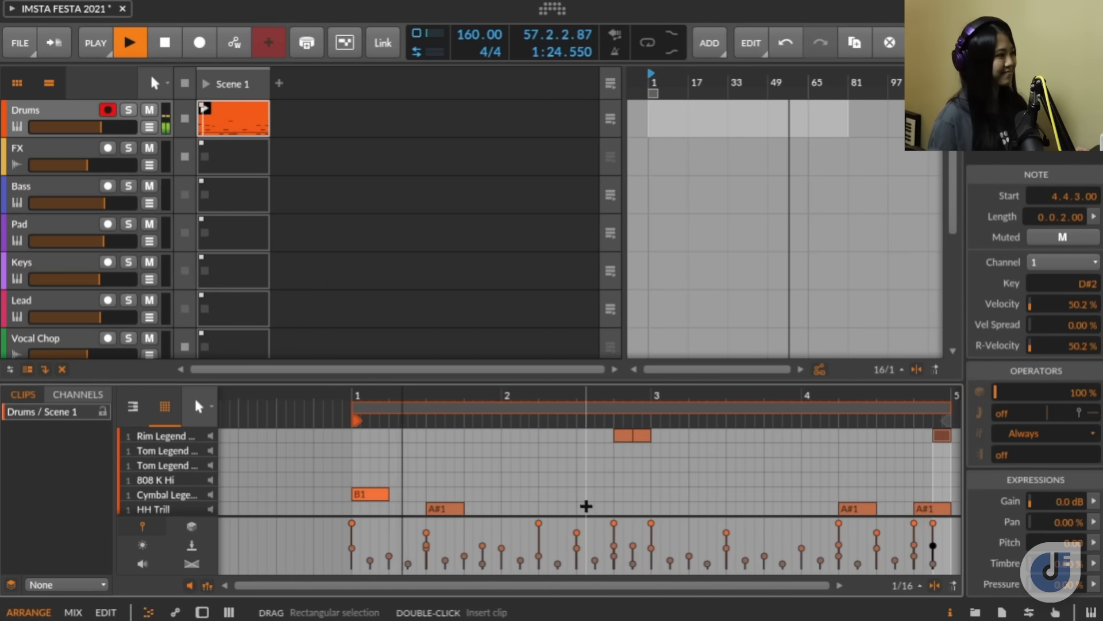
{"action": "scroll", "coordinate": [587, 501], "scroll_direction": "down", "scroll_amount": 5}
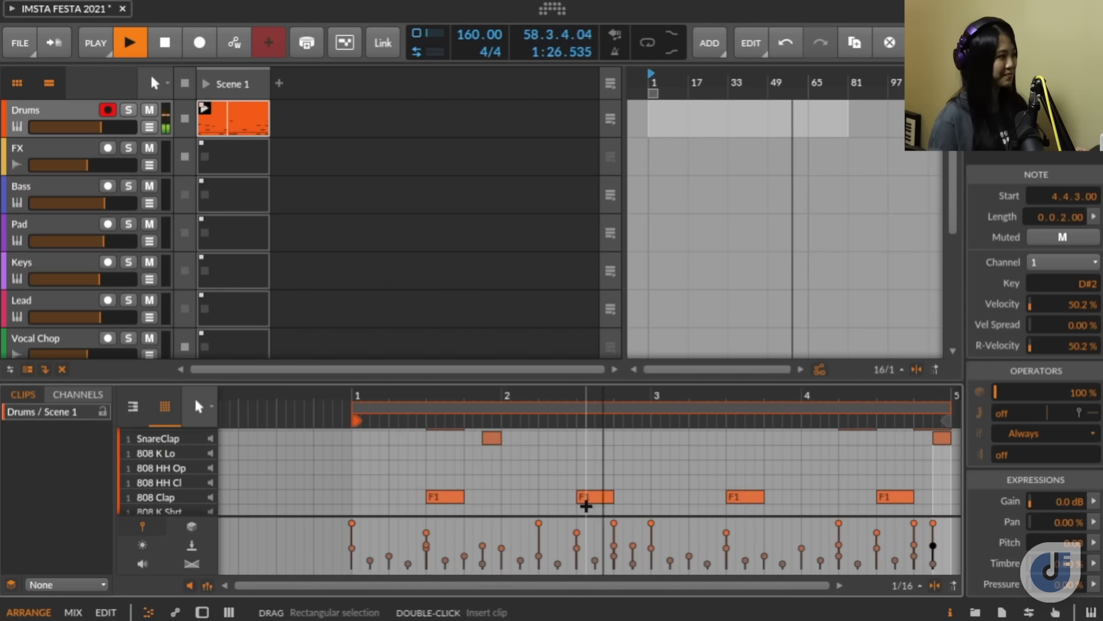
{"action": "scroll", "coordinate": [586, 506], "scroll_direction": "up", "scroll_amount": 3}
{"action": "scroll", "coordinate": [586, 506], "scroll_direction": "up", "scroll_amount": 3}
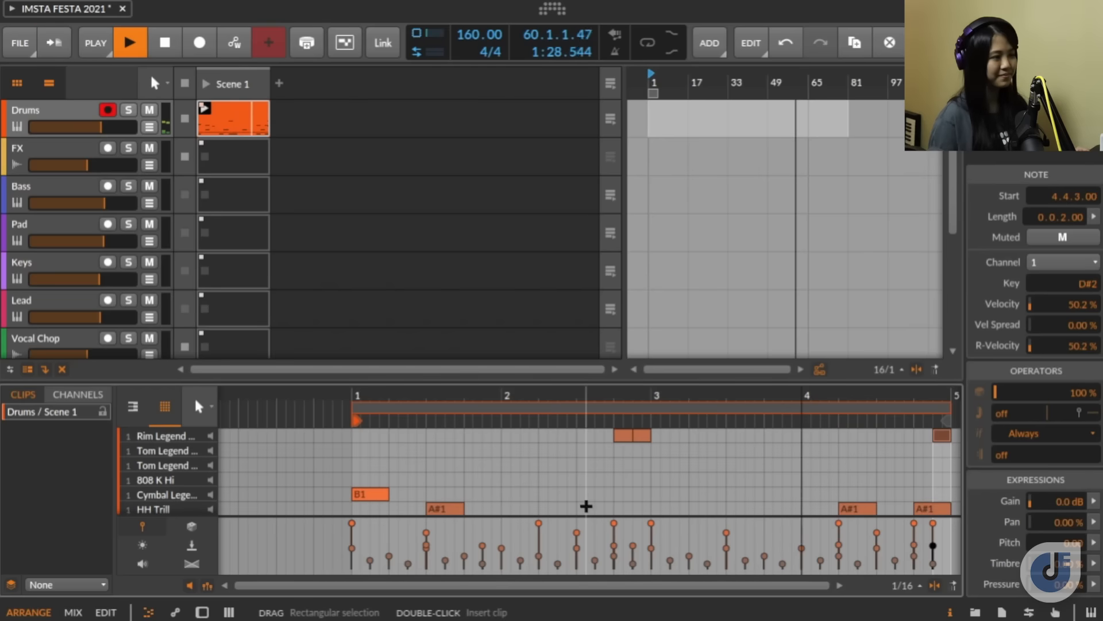
{"action": "scroll", "coordinate": [586, 506], "scroll_direction": "down", "scroll_amount": 2}
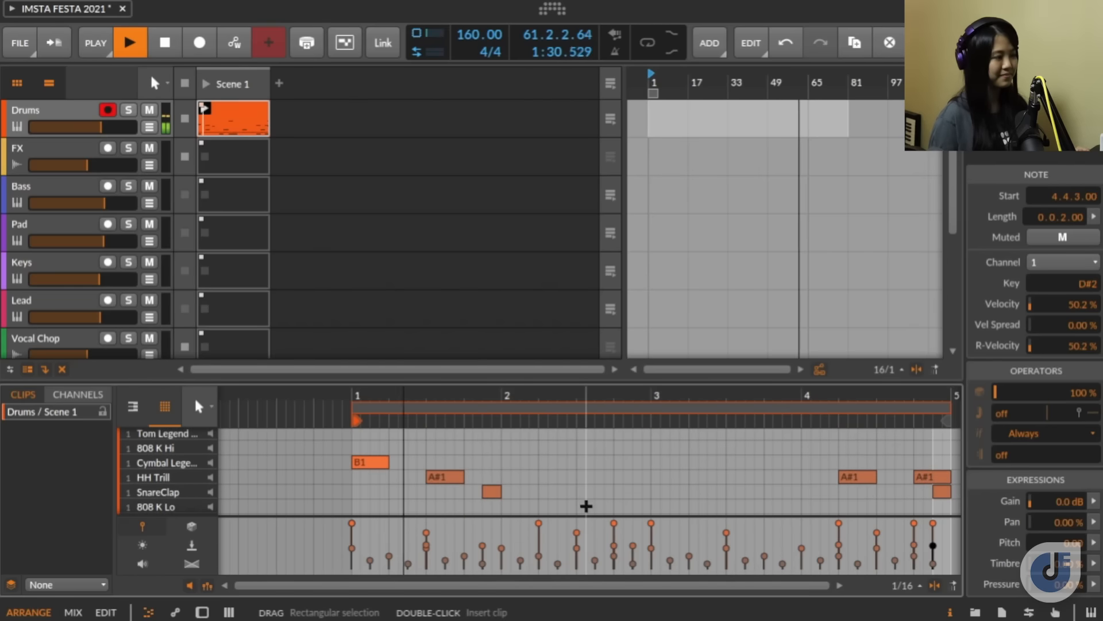
{"action": "left_click", "coordinate": [174, 492]}
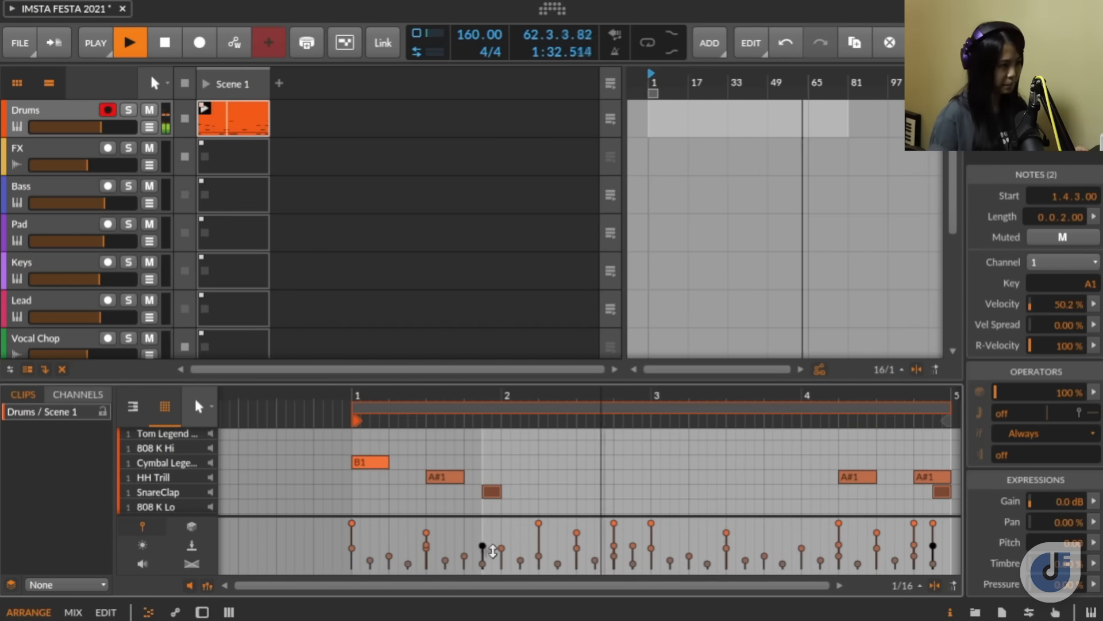
{"action": "left_click_drag", "start_coordinate": [482, 545], "coordinate": [480, 562]}
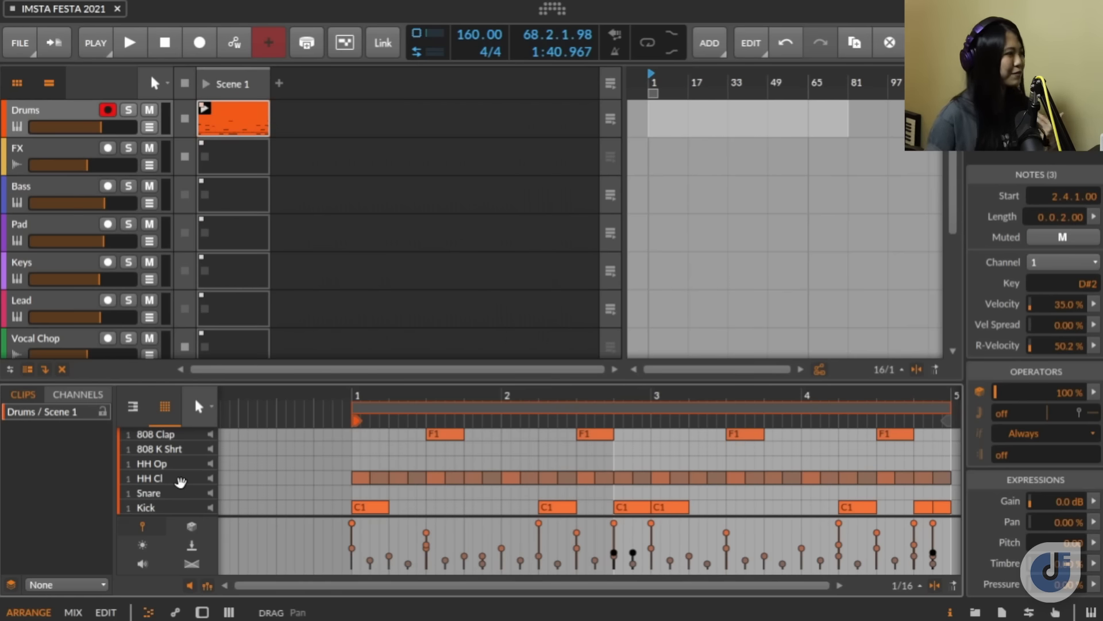
Step: Select all the HH Cl notes and copy them onto the HH Op row
{"action": "left_click", "coordinate": [180, 479]}
{"action": "left_click", "coordinate": [141, 479]}
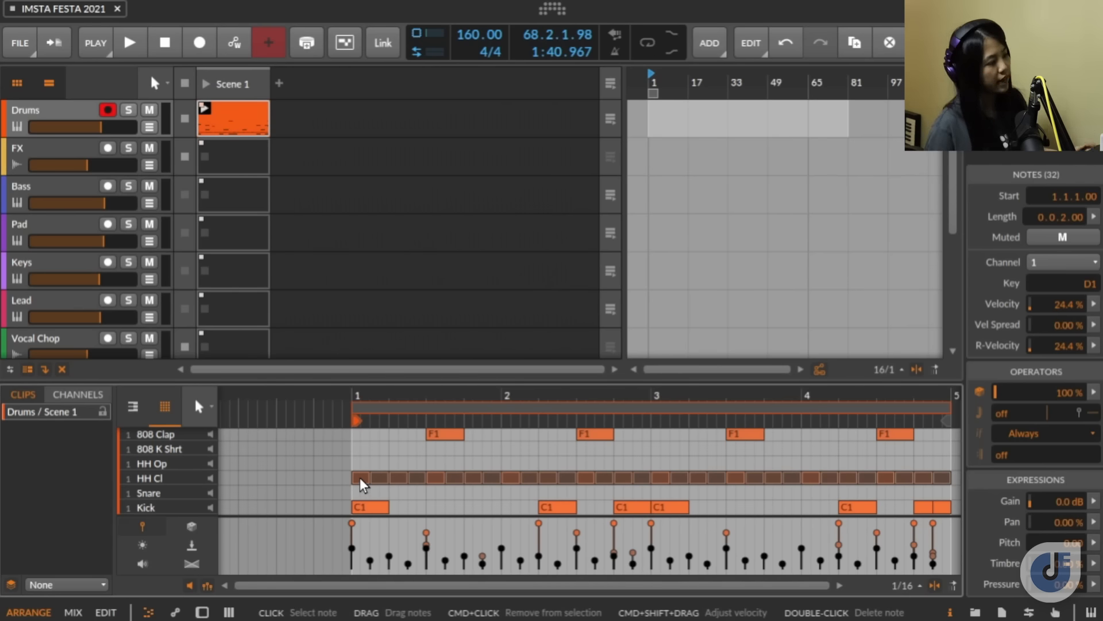
{"action": "left_click_drag", "start_coordinate": [363, 484], "coordinate": [358, 471]}
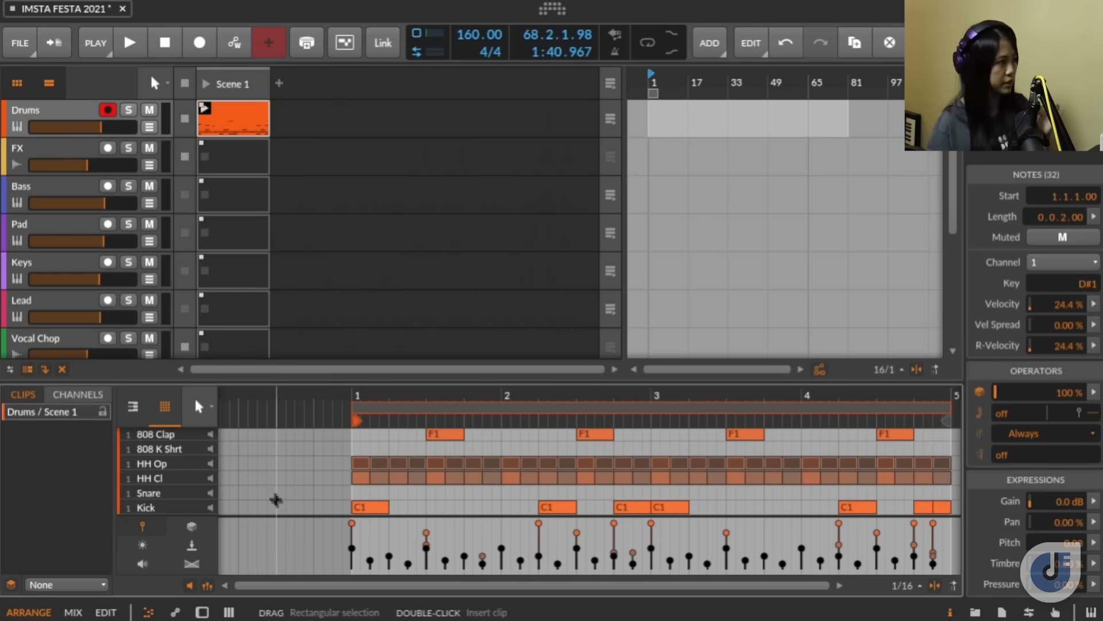
Step: Set the Chance operator of all HH Cl notes to 80% and audition the Scene 1 drum clip
{"action": "left_click", "coordinate": [169, 477]}
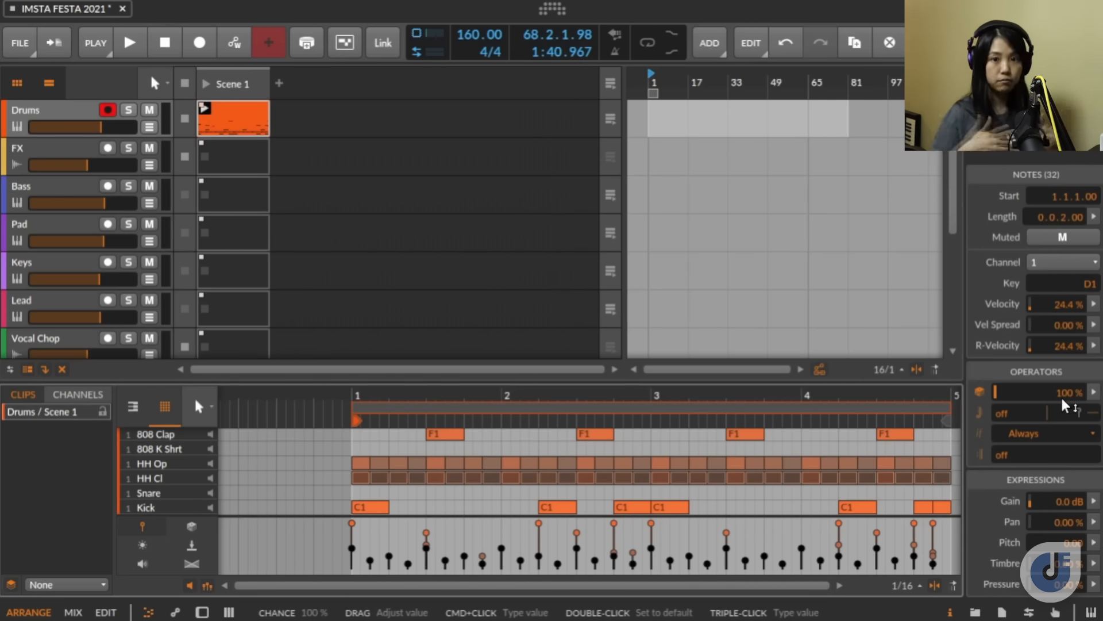
{"action": "left_click_drag", "start_coordinate": [1063, 391], "coordinate": [1063, 401]}
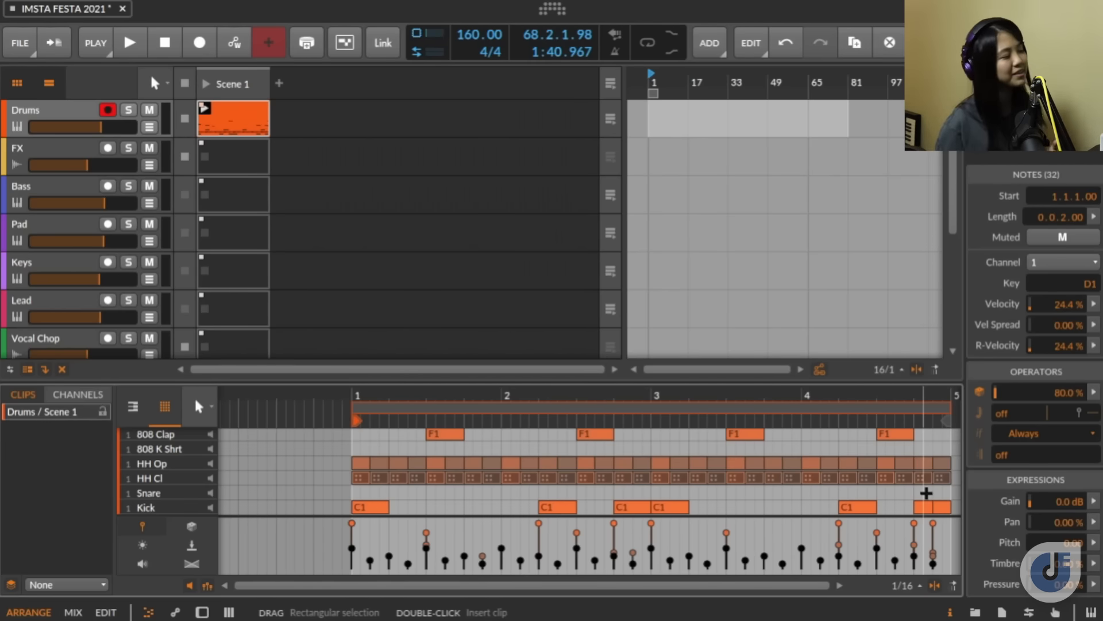
{"action": "left_click", "coordinate": [205, 107]}
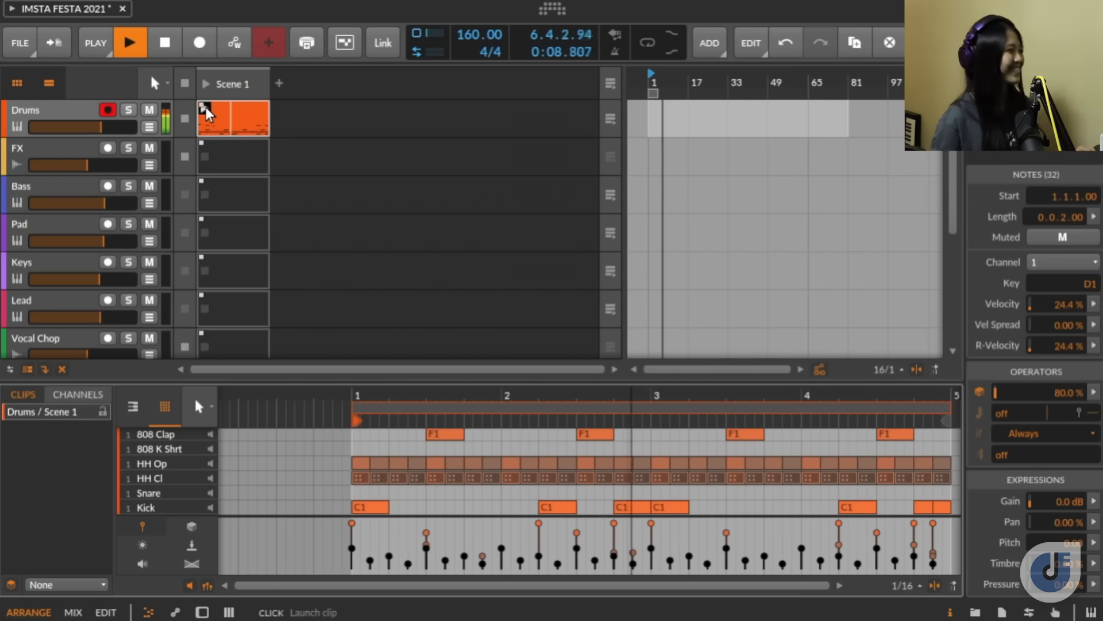
{"action": "key", "text": "space"}
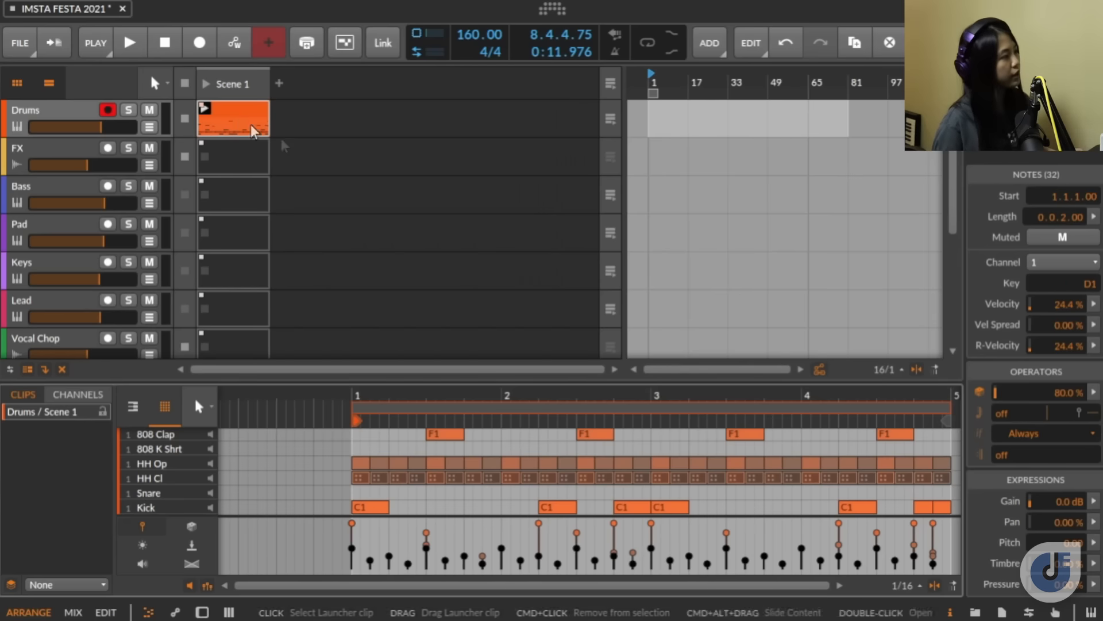
Step: Copy the Drums clip into Scene 2 and delete the copy's HH Op, HH Cl and Cymbal Legend notes
{"action": "left_click_drag", "start_coordinate": [240, 117], "coordinate": [289, 116]}
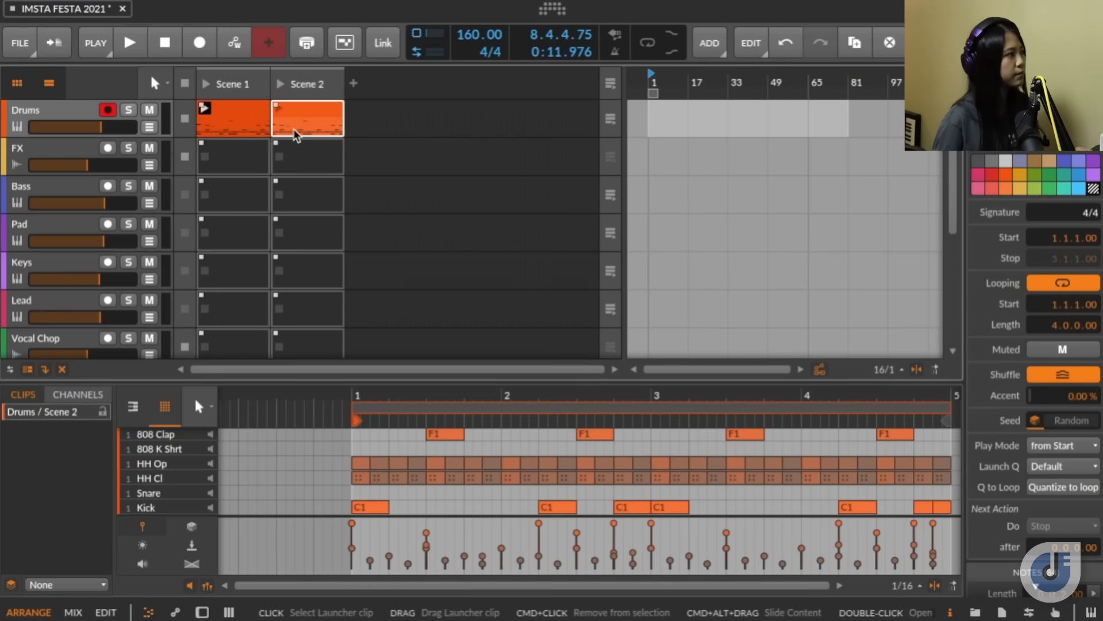
{"action": "double_click", "coordinate": [303, 130]}
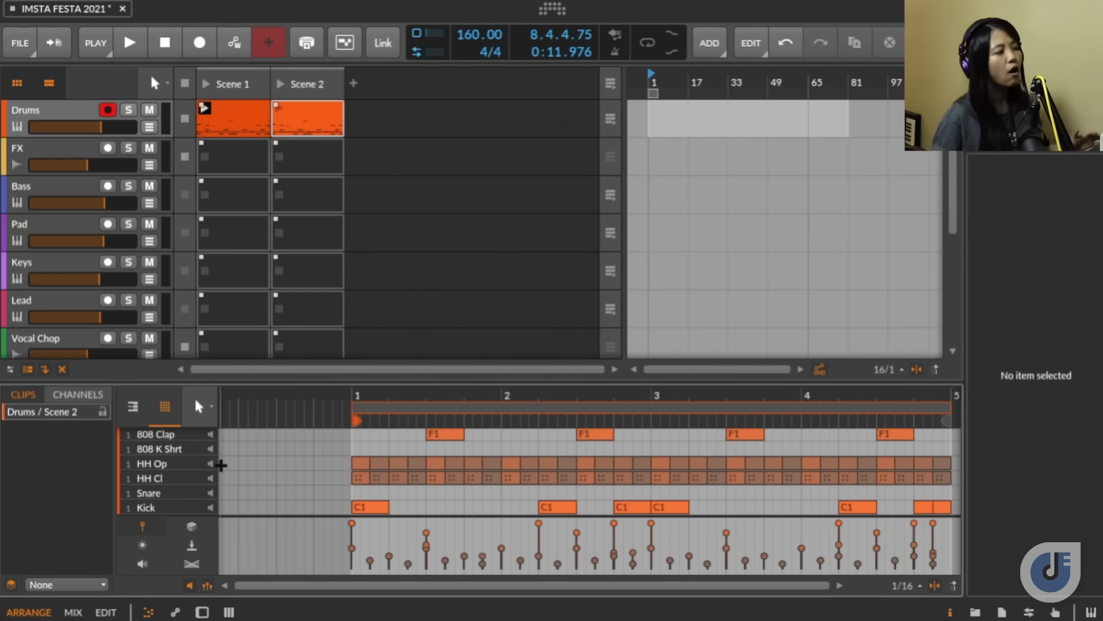
{"action": "double_click", "coordinate": [167, 463]}
{"action": "key", "text": "Delete"}
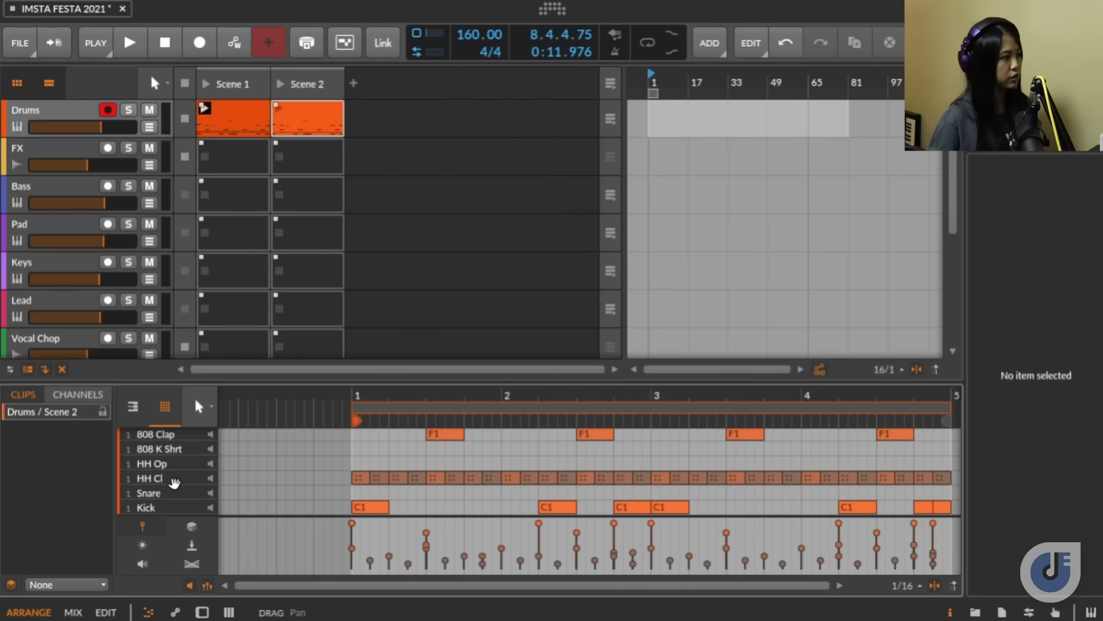
{"action": "scroll", "coordinate": [286, 482], "scroll_direction": "up", "scroll_amount": 5}
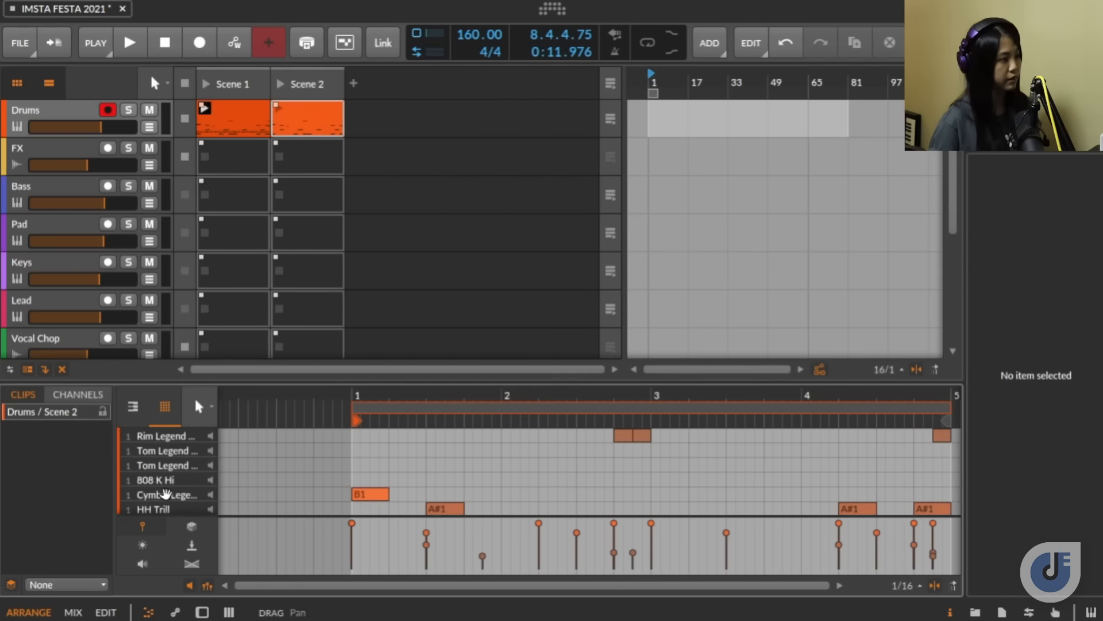
{"action": "double_click", "coordinate": [166, 493]}
{"action": "key", "text": "Delete"}
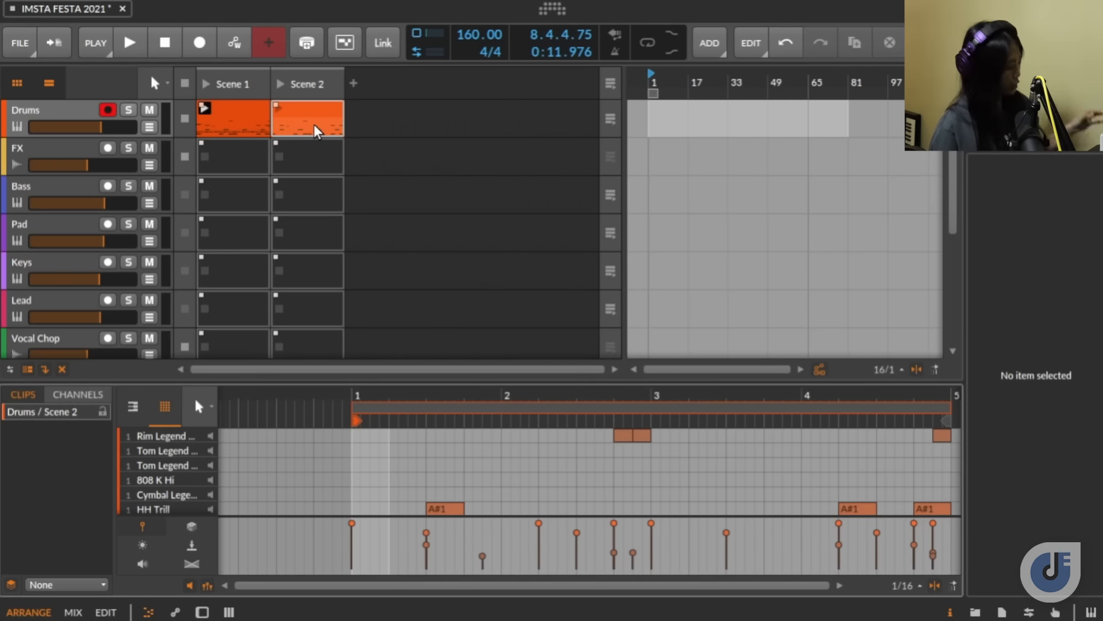
Step: Copy the Scene 2 drum clip into Scene 3 and delete all notes in the copy except the Kick notes
{"action": "left_click_drag", "start_coordinate": [307, 122], "coordinate": [364, 122]}
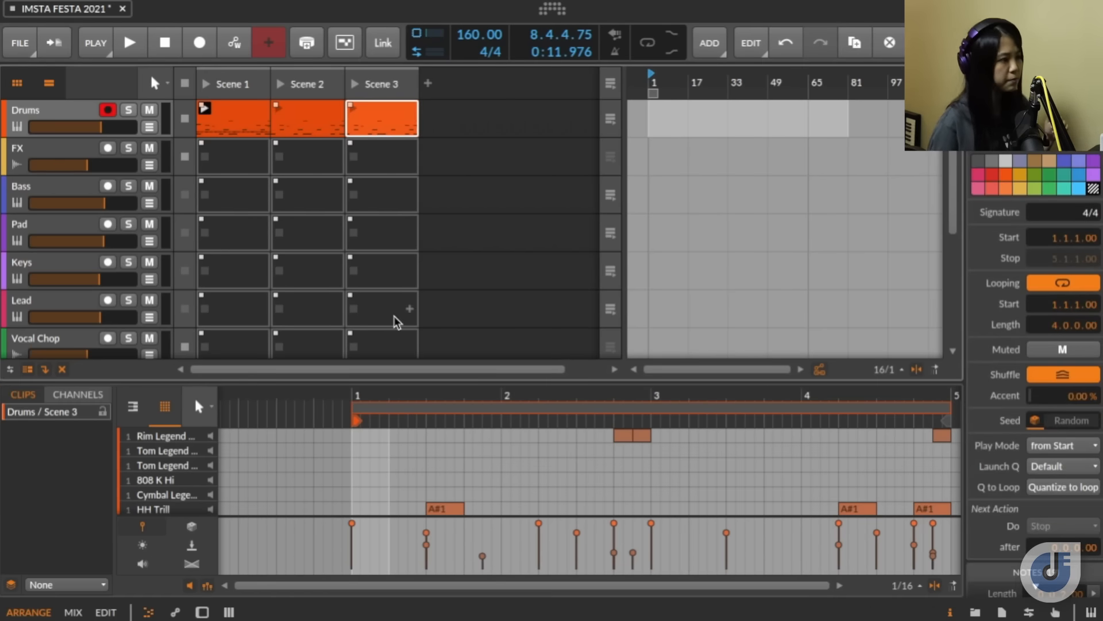
{"action": "scroll", "coordinate": [459, 467], "scroll_direction": "down", "scroll_amount": 5}
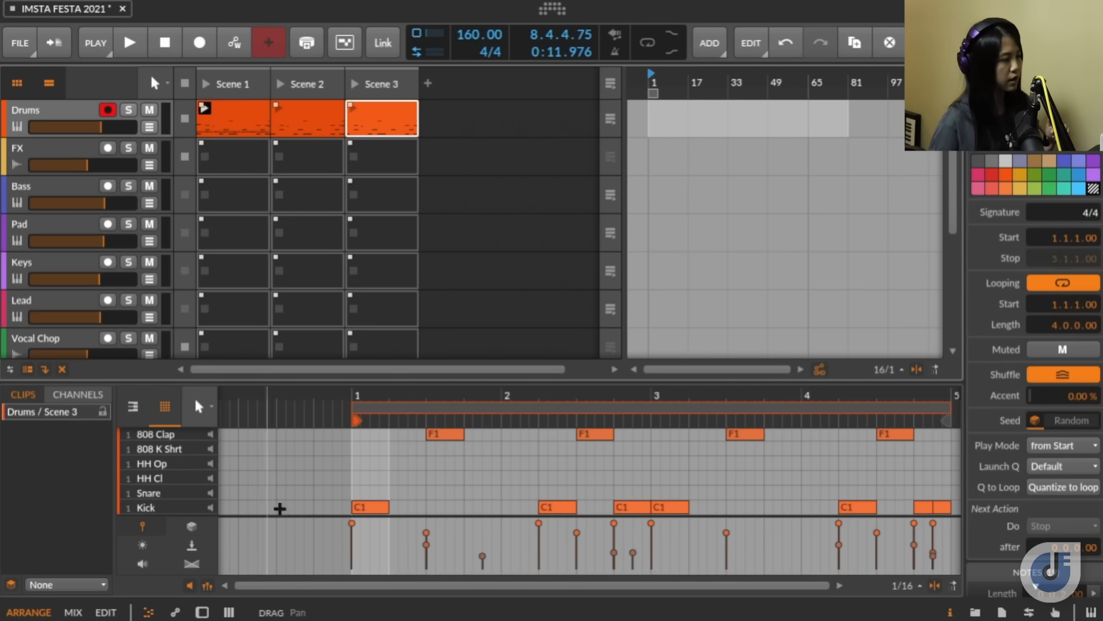
{"action": "scroll", "coordinate": [420, 483], "scroll_direction": "up", "scroll_amount": 1}
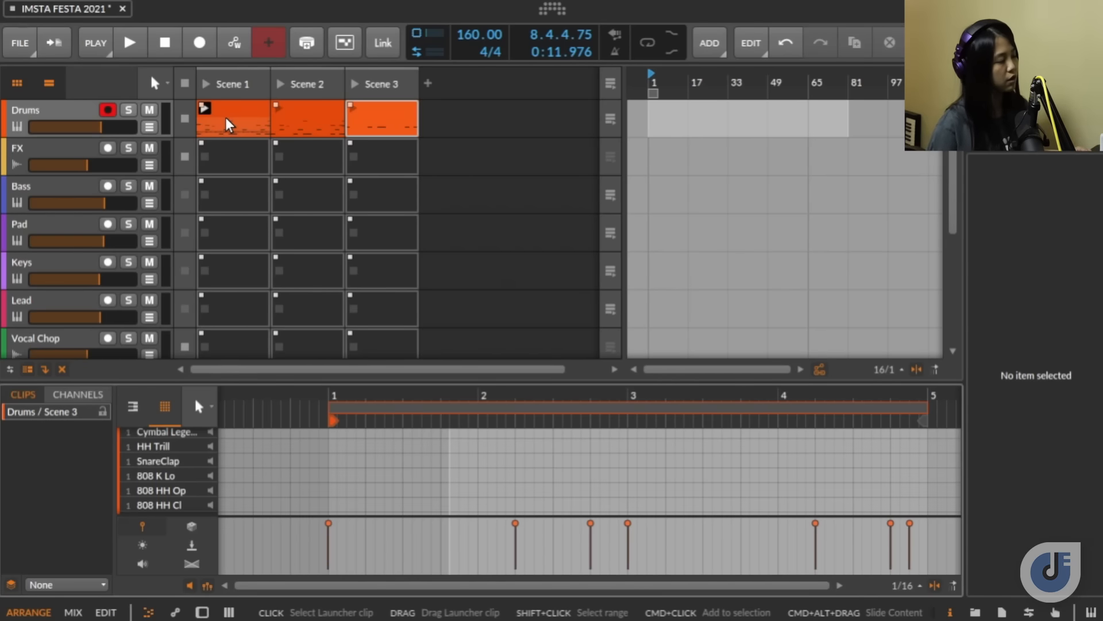
Step: Copy the Scene 1 drum clip into Scene 4 and delete the copy's Kick notes
{"action": "left_click_drag", "start_coordinate": [225, 117], "coordinate": [440, 117]}
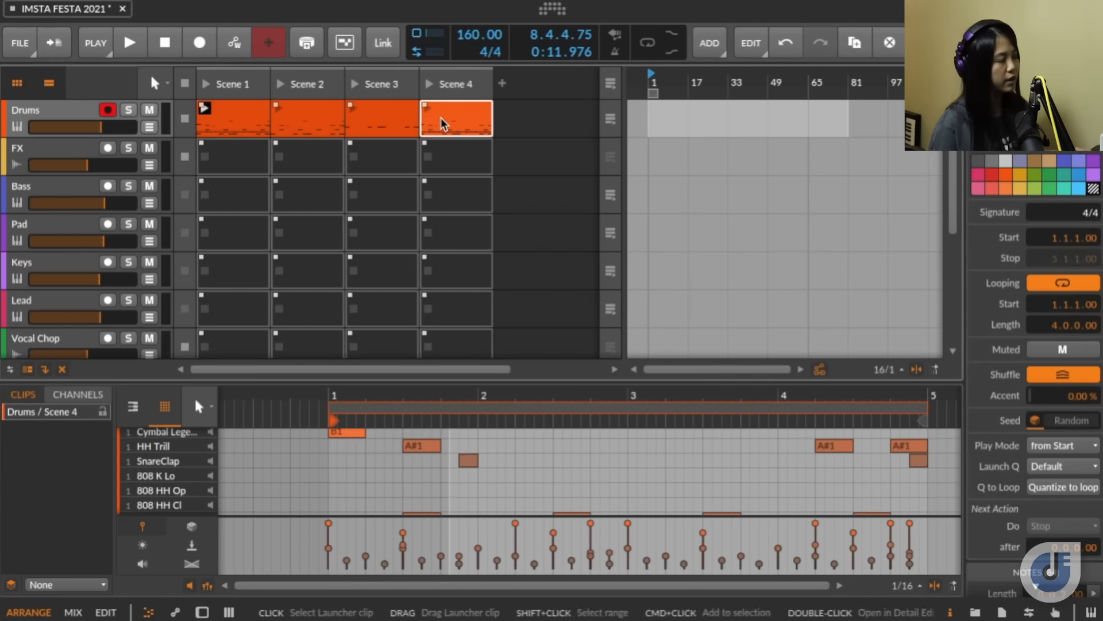
{"action": "double_click", "coordinate": [459, 115]}
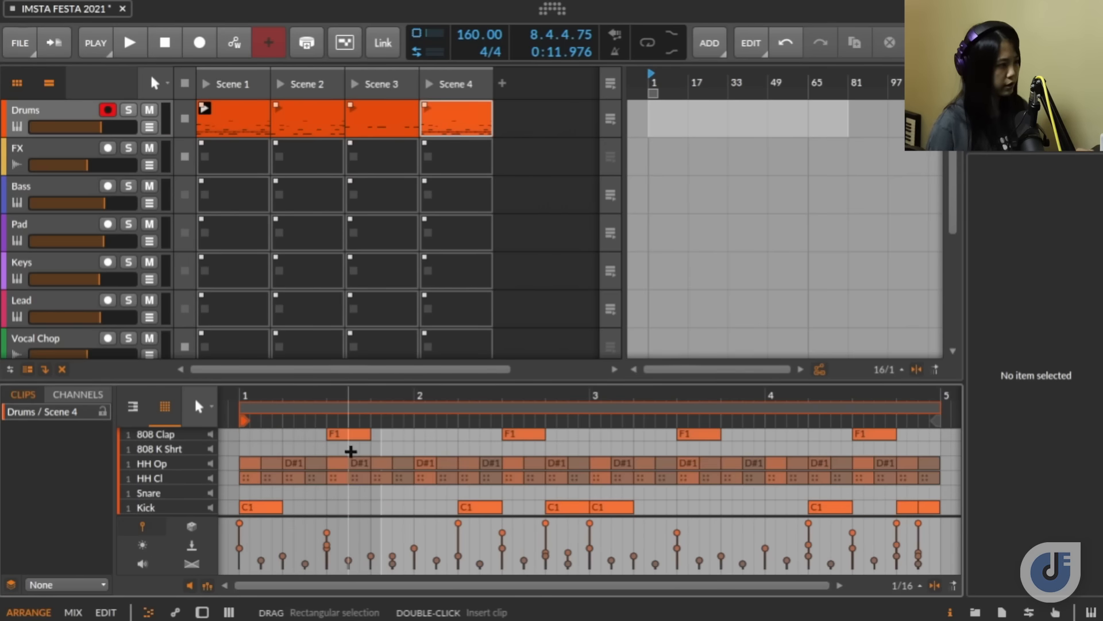
{"action": "left_click", "coordinate": [189, 508]}
{"action": "key", "text": "Delete"}
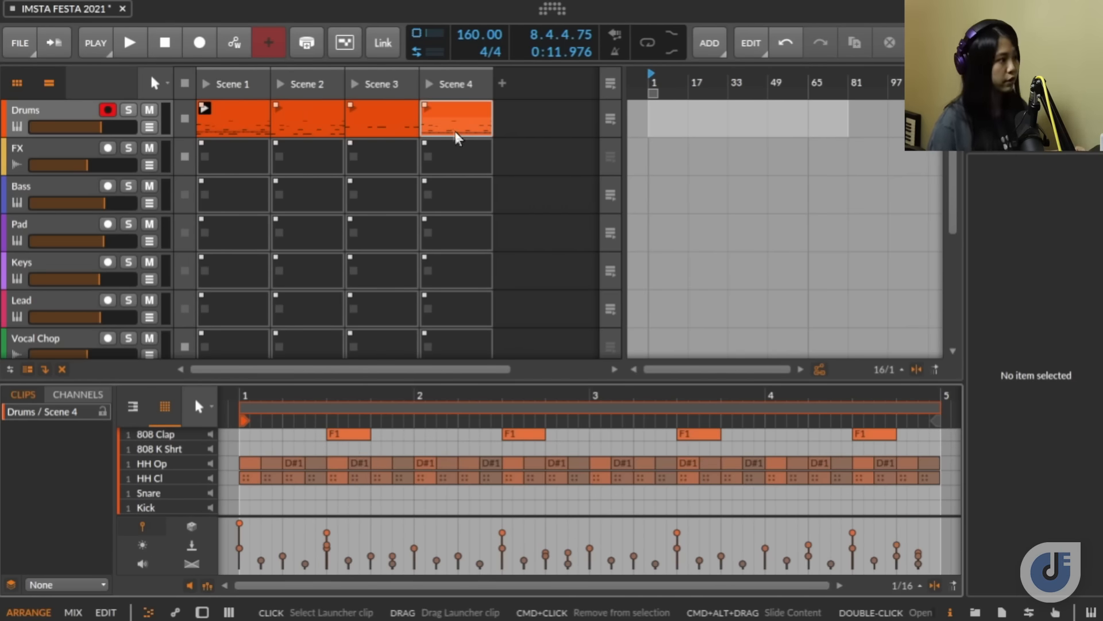
Step: Copy the Scene 4 drum clip into Scene 5 and keep only the 808 Clap notes in the copy
{"action": "left_click_drag", "start_coordinate": [458, 125], "coordinate": [509, 118]}
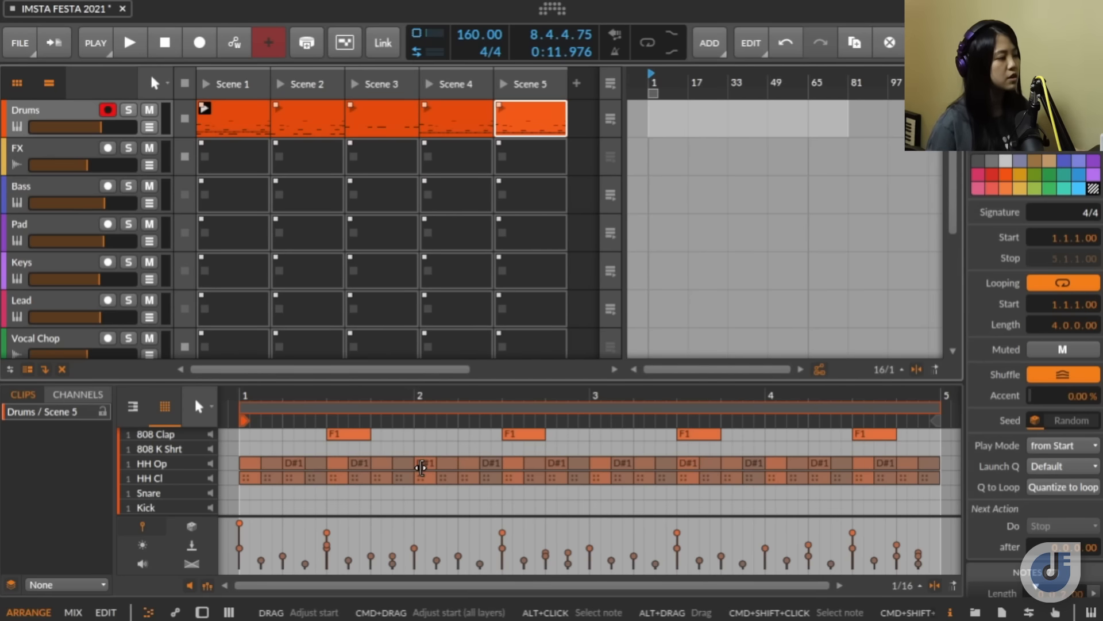
{"action": "scroll", "coordinate": [420, 463], "scroll_direction": "up", "scroll_amount": 1}
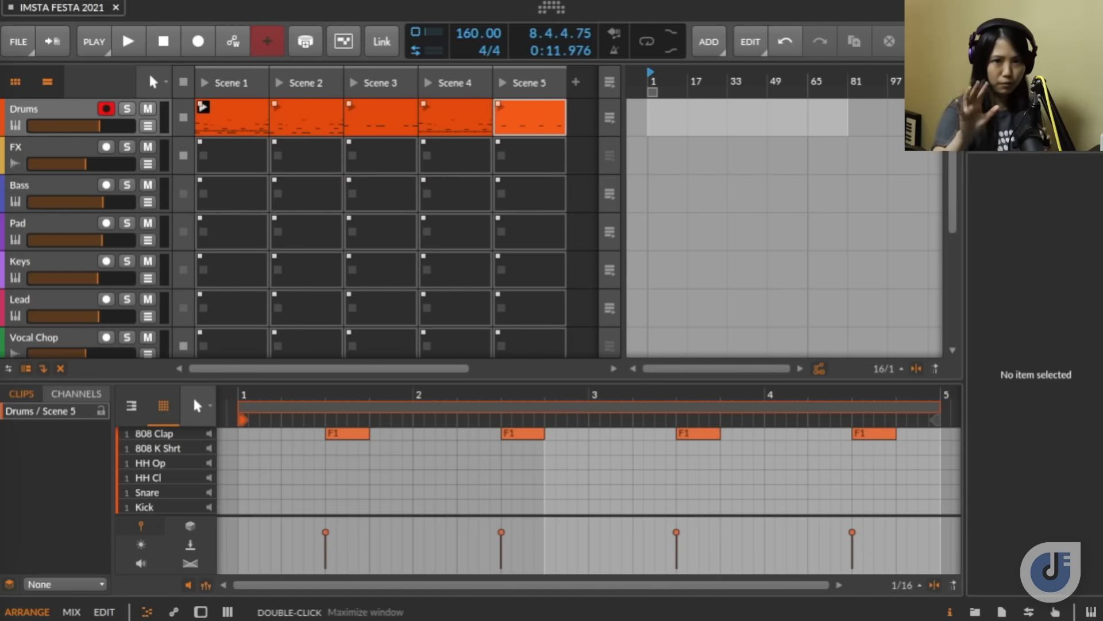
Step: Create a Pad clip in Scene 1 and draw a one-bar A2, C#3 and E3 chord in the piano roll
{"action": "double_click", "coordinate": [226, 237]}
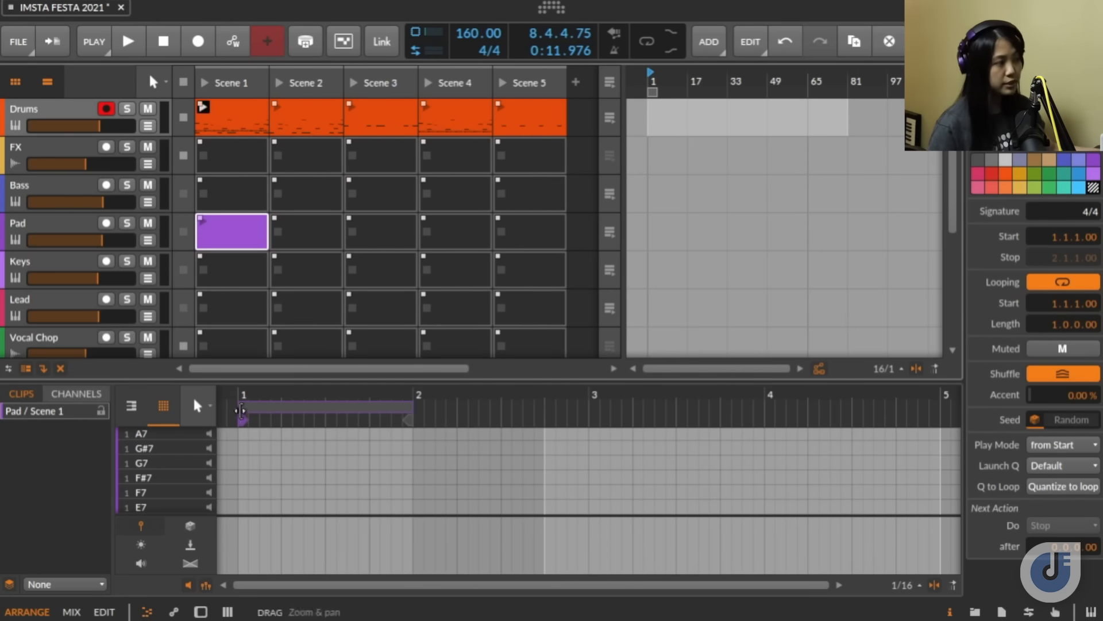
{"action": "left_click", "coordinate": [133, 411]}
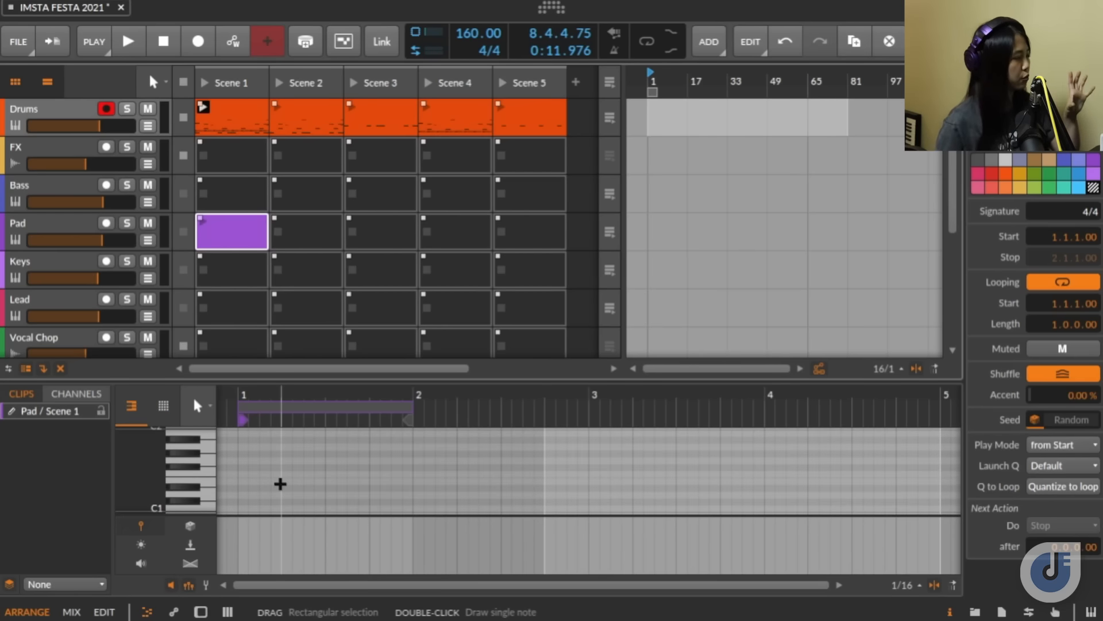
{"action": "scroll", "coordinate": [280, 484], "scroll_direction": "up", "scroll_amount": 4}
{"action": "left_click", "coordinate": [282, 483]}
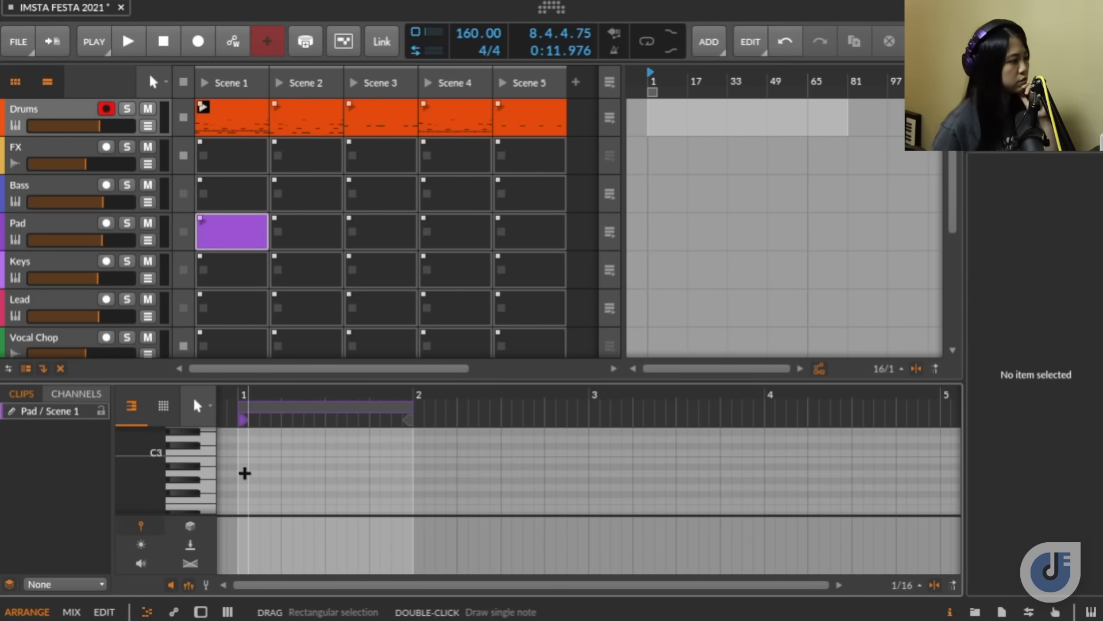
{"action": "double_click", "coordinate": [243, 473]}
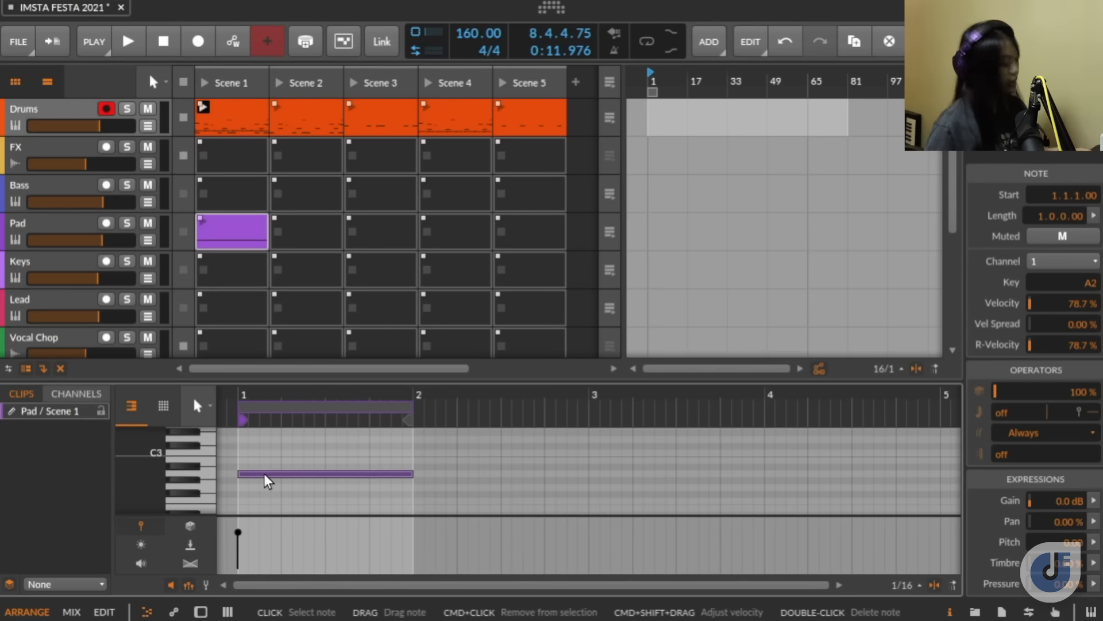
{"action": "left_click_drag", "start_coordinate": [263, 473], "coordinate": [261, 451]}
{"action": "scroll", "coordinate": [263, 464], "scroll_direction": "up", "scroll_amount": 1}
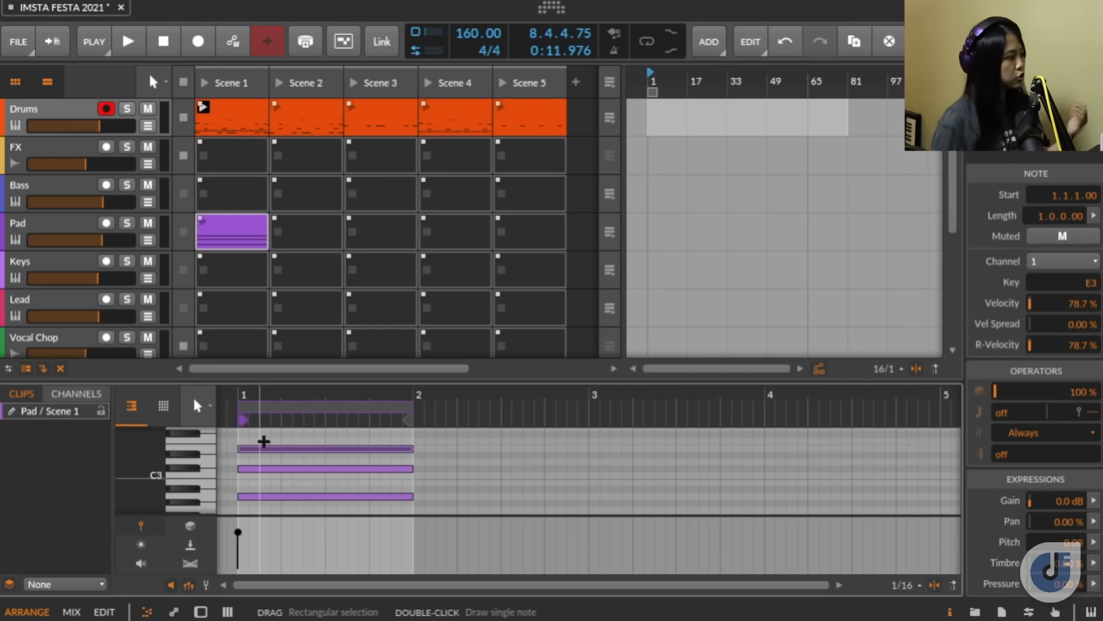
Step: Double the Pad clip's content twice to extend the chord to four bars
{"action": "right_click", "coordinate": [224, 232]}
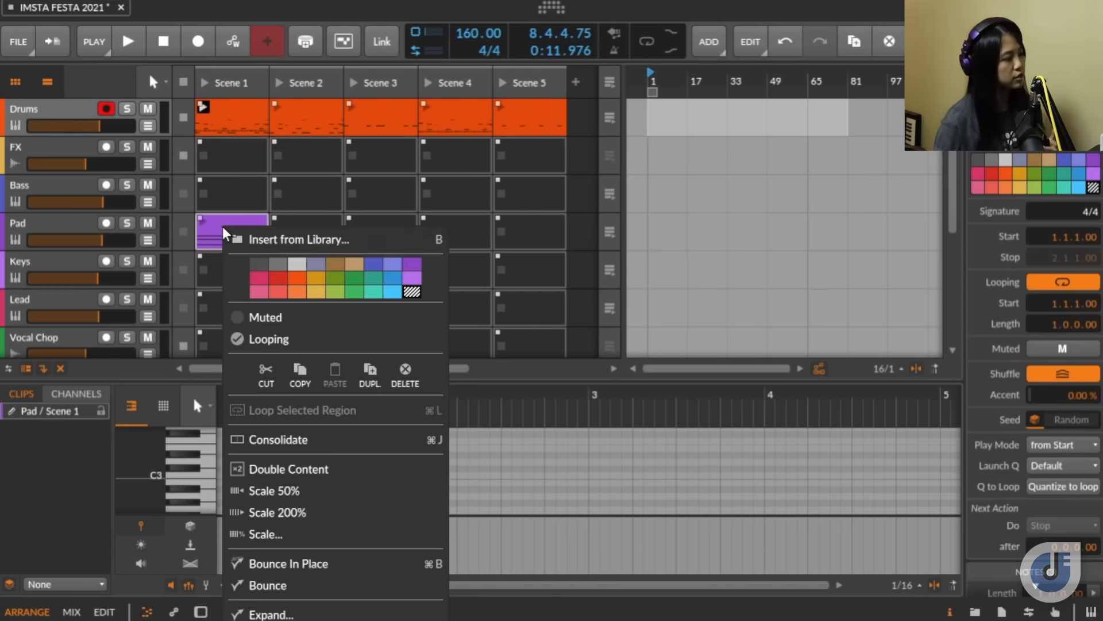
{"action": "left_click", "coordinate": [236, 468]}
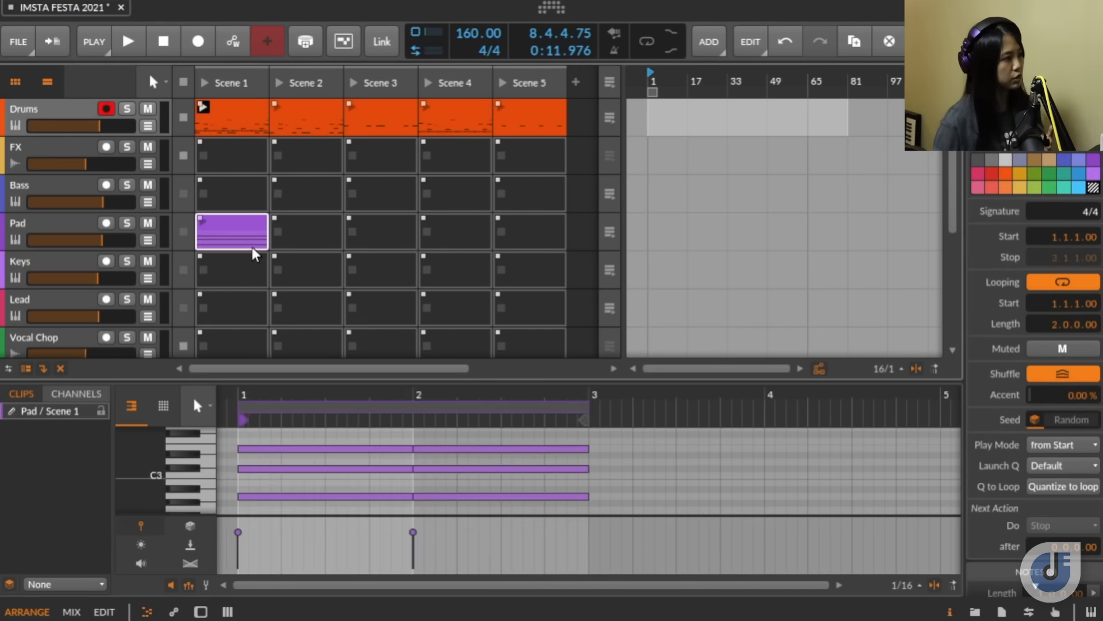
{"action": "right_click", "coordinate": [253, 255]}
{"action": "left_click", "coordinate": [293, 468]}
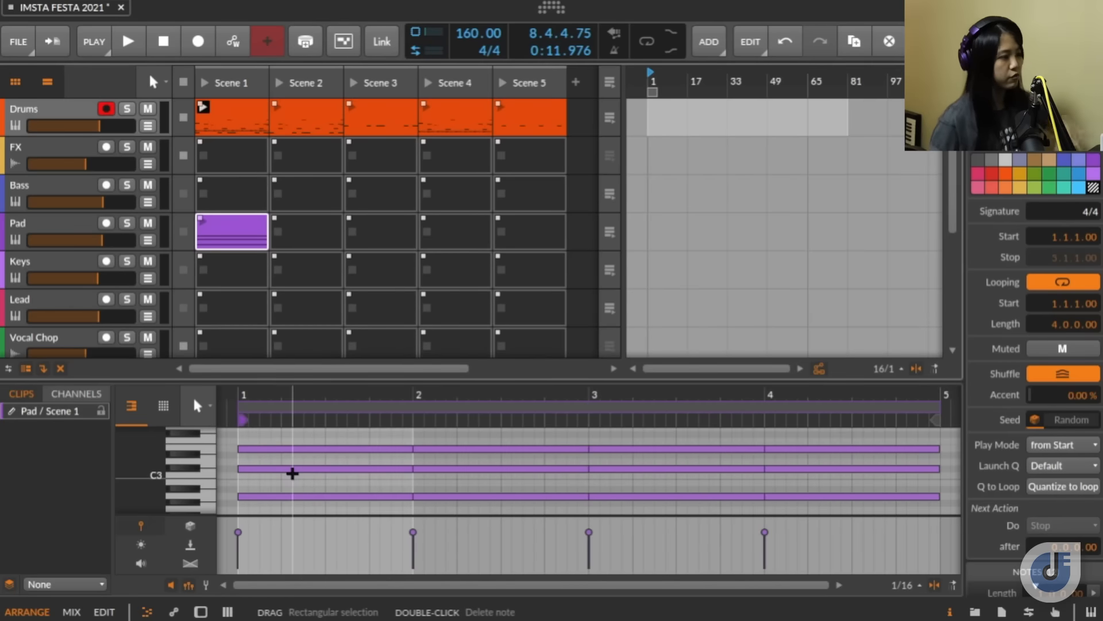
Step: Vary the Pad chords in bars 2 to 4 with the track soloed, raising bar 2's upper notes to F3 and D3, and audition the clip
{"action": "left_click", "coordinate": [127, 223]}
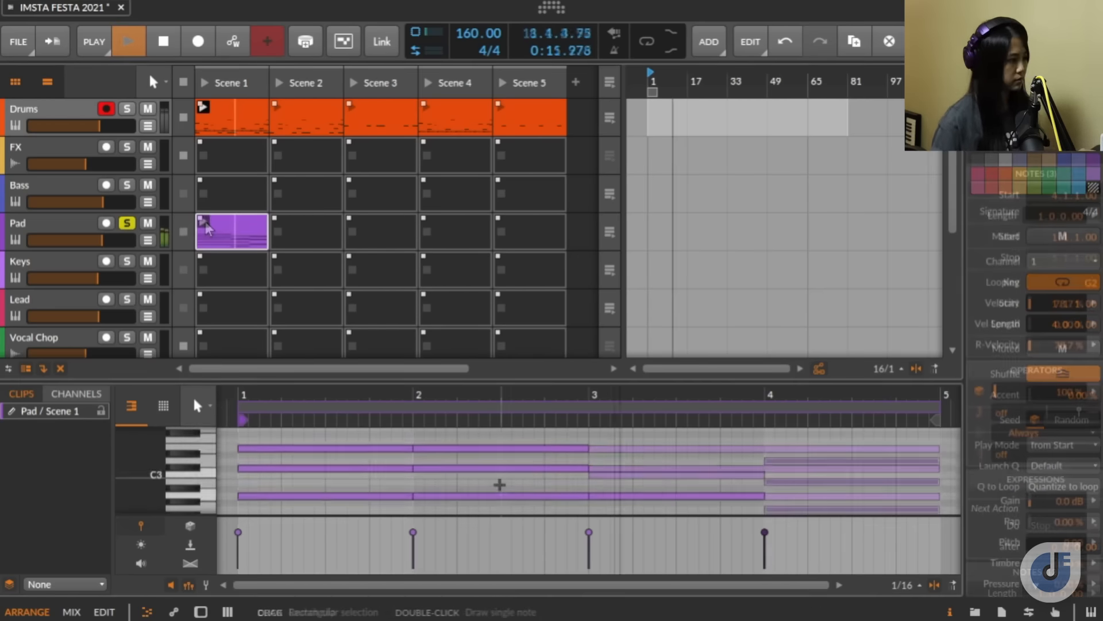
{"action": "left_click", "coordinate": [505, 458]}
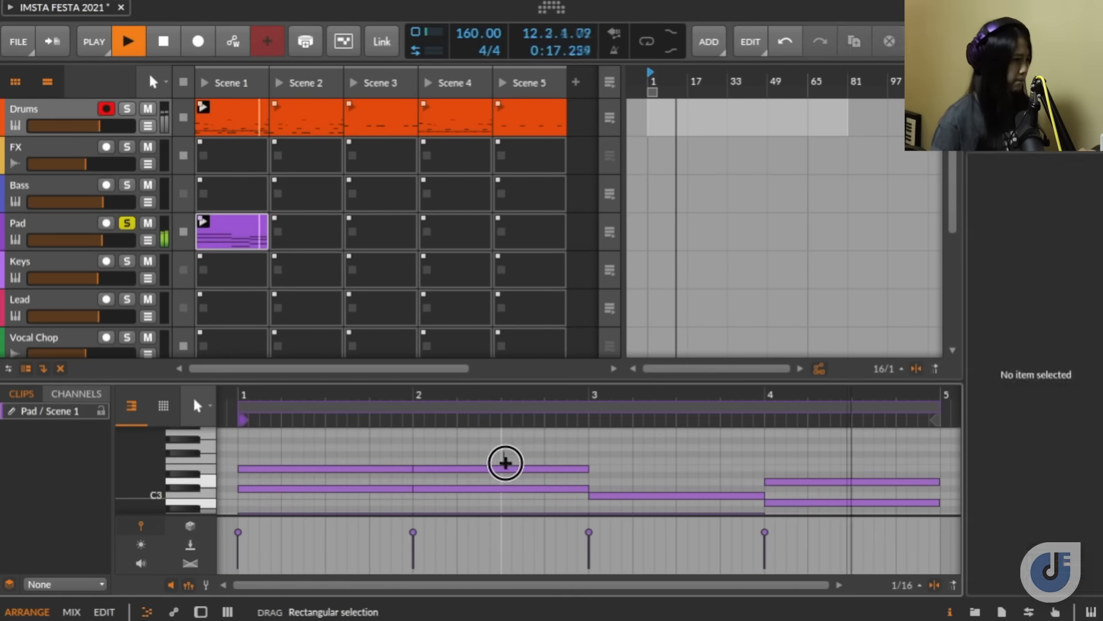
{"action": "left_click", "coordinate": [509, 469]}
{"action": "left_click_drag", "start_coordinate": [510, 470], "coordinate": [505, 466]}
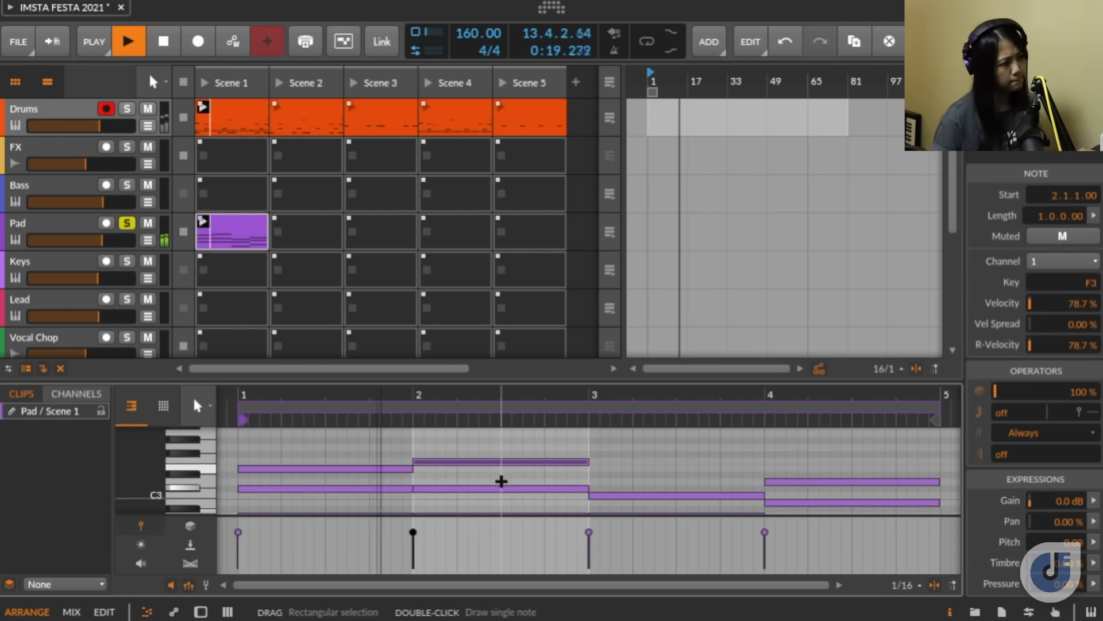
{"action": "left_click_drag", "start_coordinate": [501, 480], "coordinate": [501, 494]}
{"action": "key", "text": "Up"}
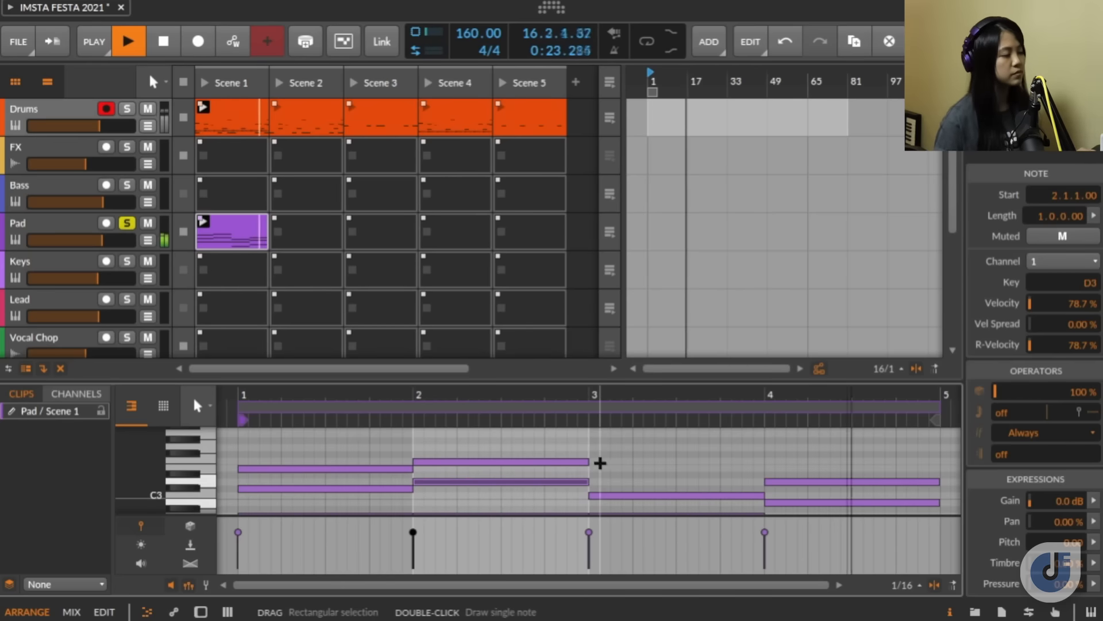
{"action": "scroll", "coordinate": [599, 462], "scroll_direction": "down", "scroll_amount": 2}
{"action": "scroll", "coordinate": [600, 463], "scroll_direction": "down", "scroll_amount": 2}
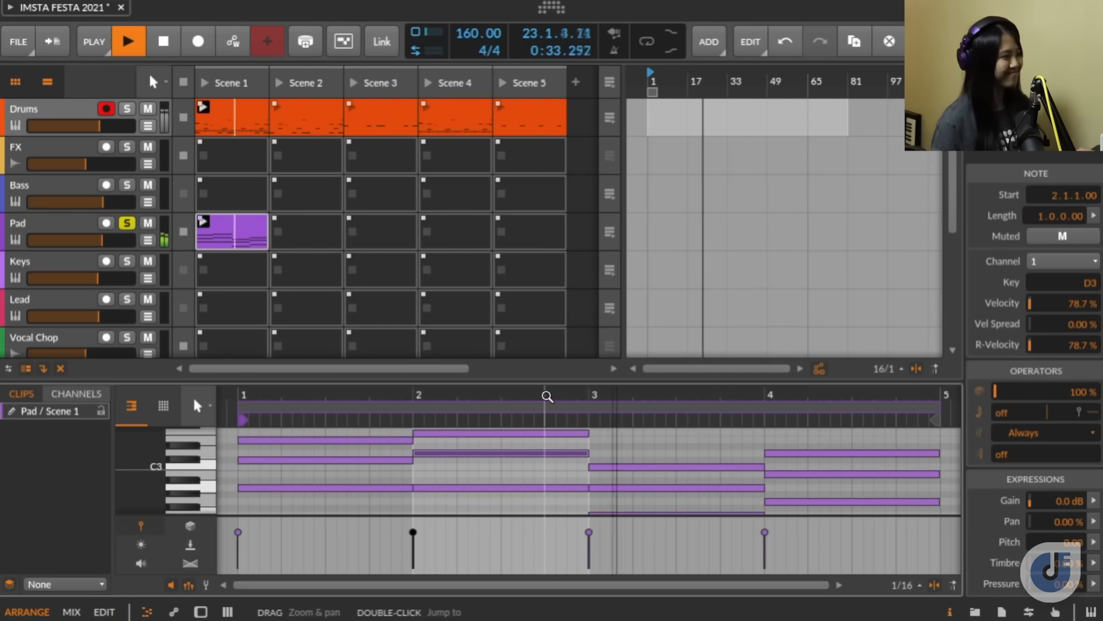
{"action": "key", "text": "space"}
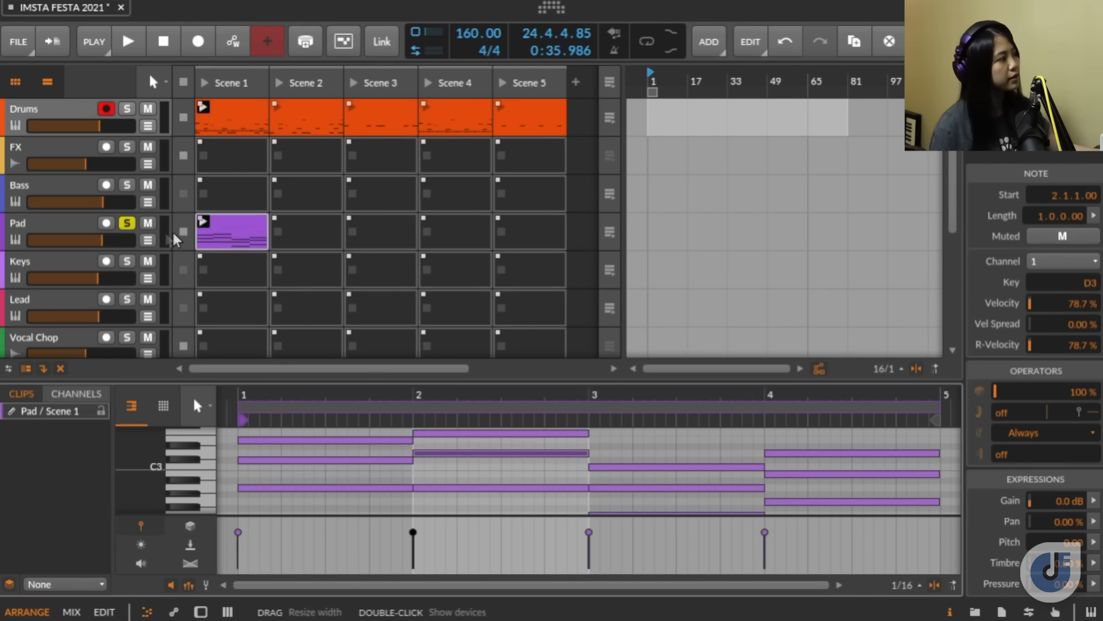
Step: Copy the Pad clip to the Keys track in Scene 1, solo only Keys and audition the copied clip
{"action": "left_click_drag", "start_coordinate": [224, 230], "coordinate": [223, 253]}
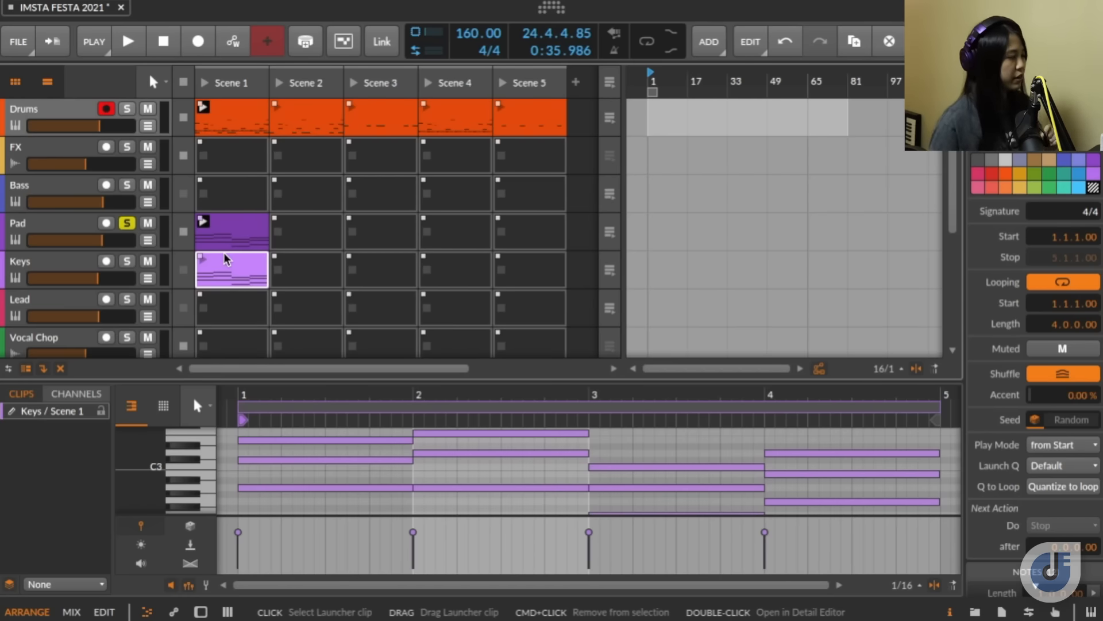
{"action": "left_click", "coordinate": [126, 261], "text": "shift"}
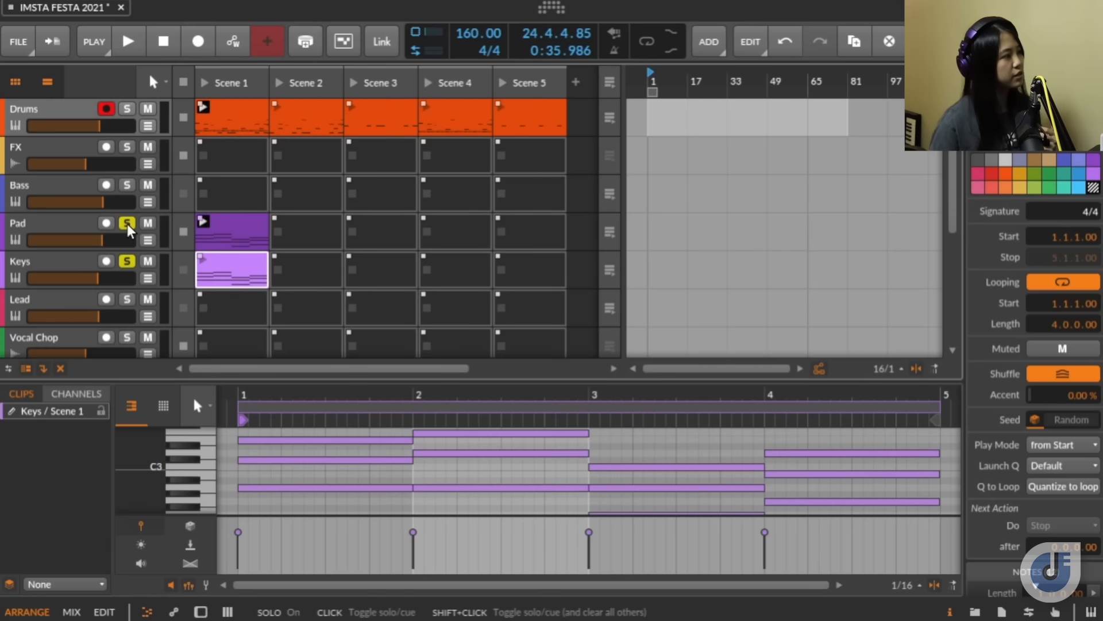
{"action": "left_click", "coordinate": [199, 257]}
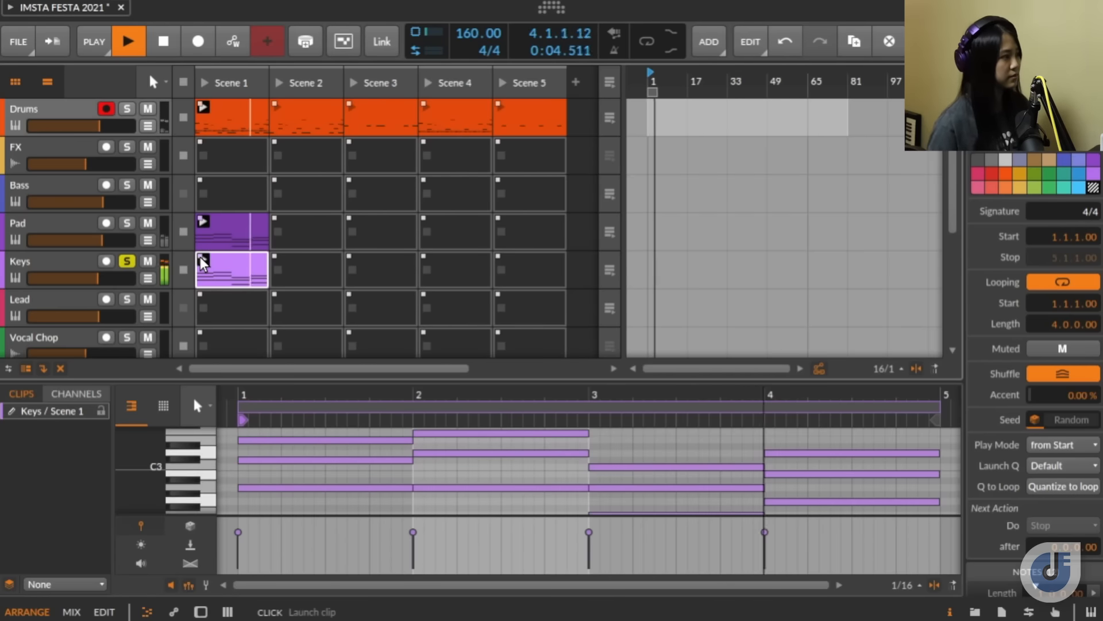
{"action": "key", "text": "space"}
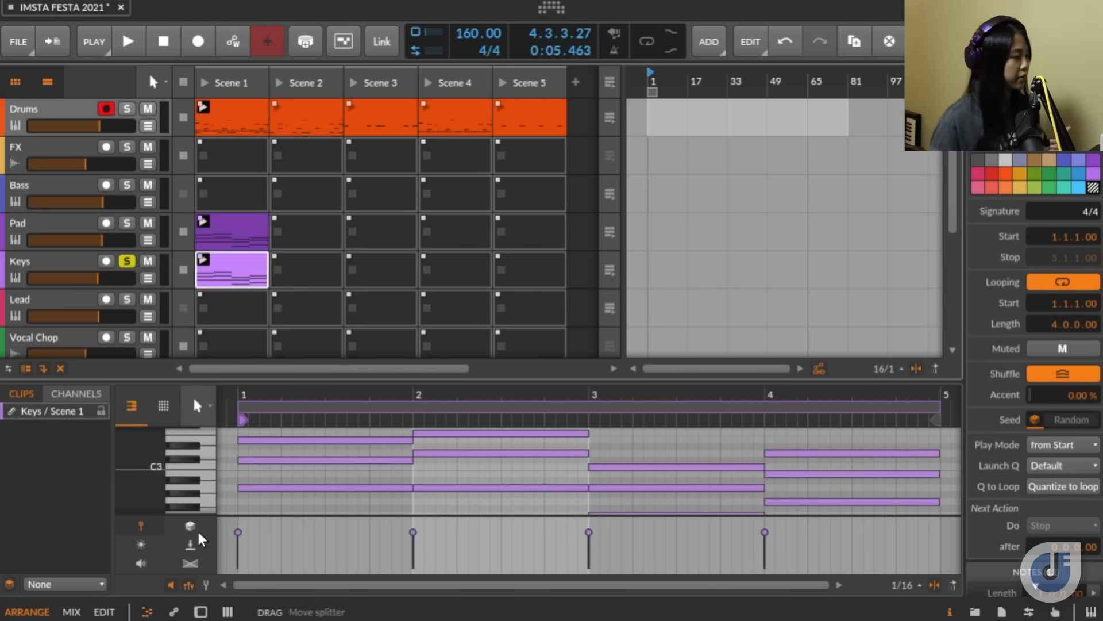
Step: Show the Keys track's devices and insert an Arpeggiator before the FM-4 instrument
{"action": "left_click", "coordinate": [201, 612]}
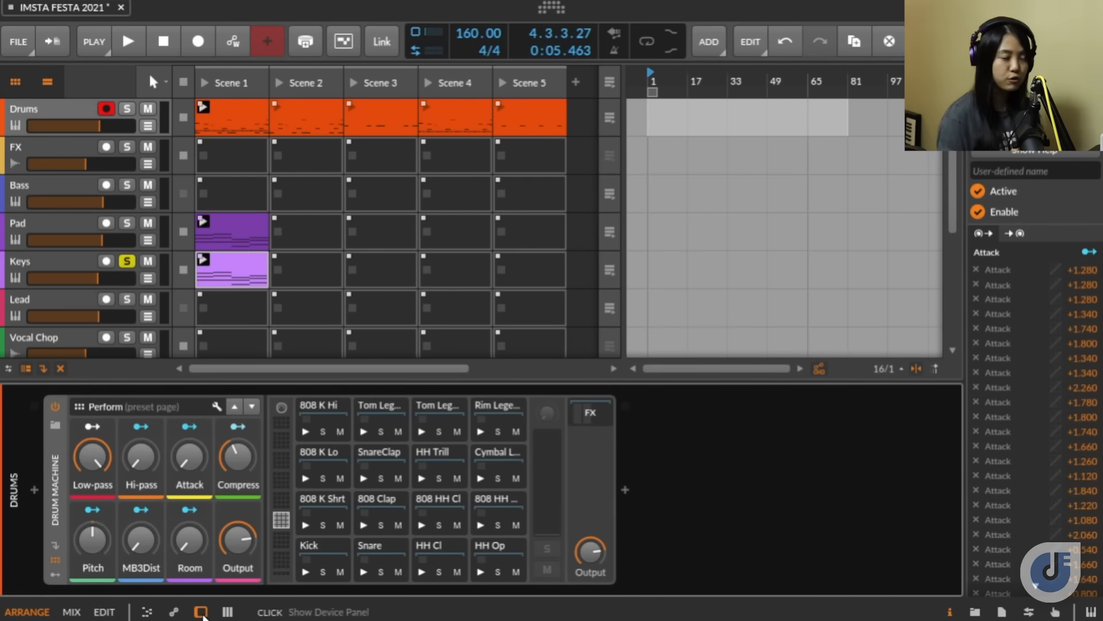
{"action": "left_click", "coordinate": [63, 264]}
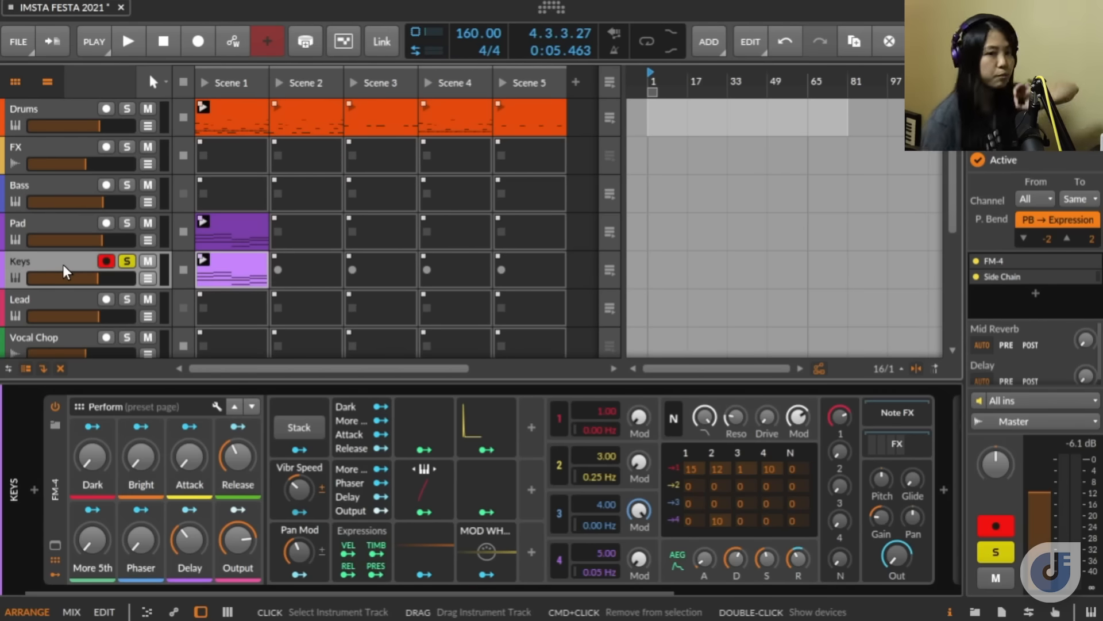
{"action": "left_click", "coordinate": [31, 495]}
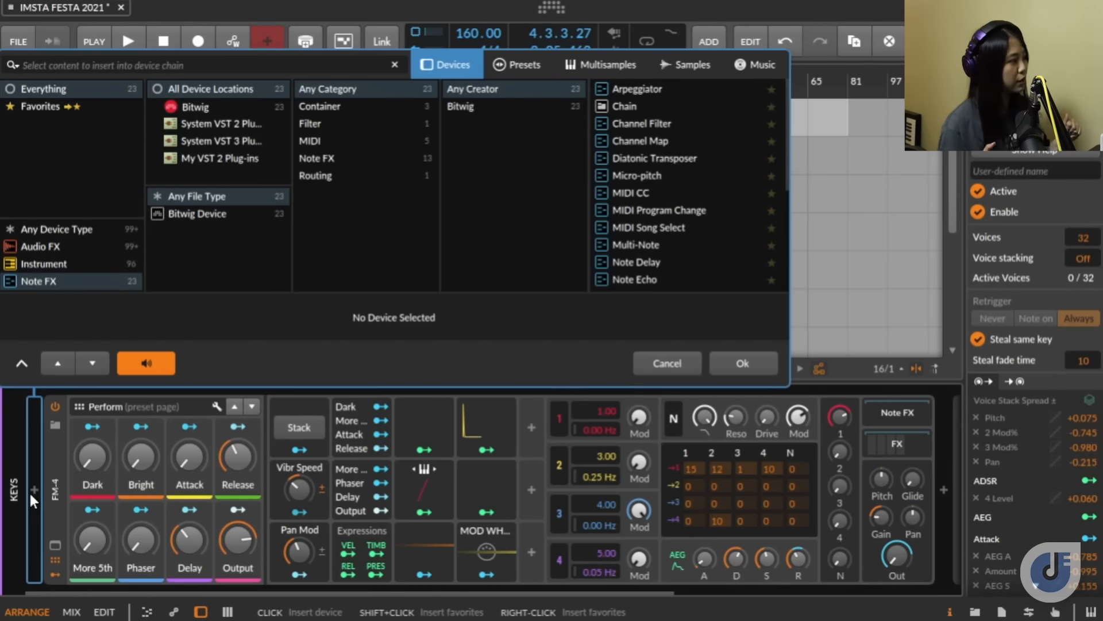
{"action": "type", "text": "arp"}
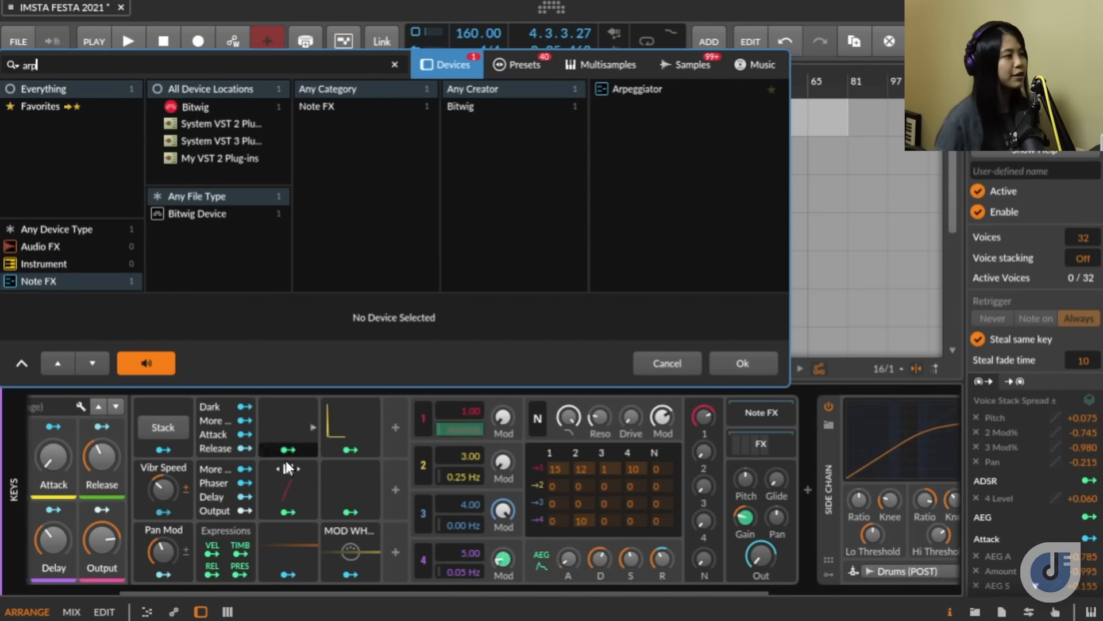
{"action": "left_click", "coordinate": [632, 85]}
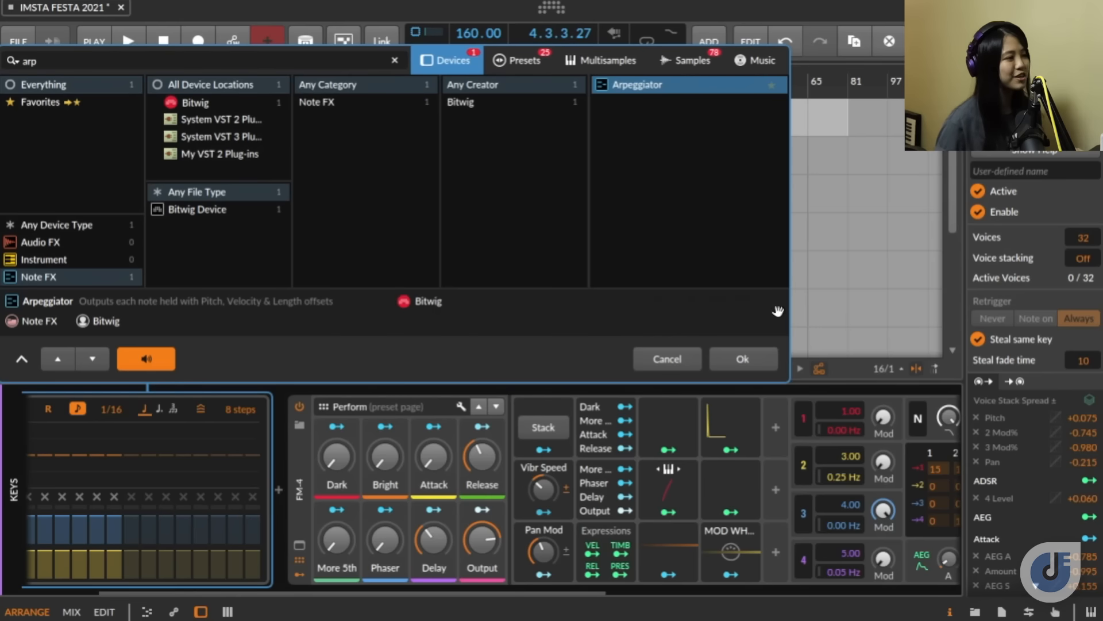
{"action": "left_click", "coordinate": [756, 359]}
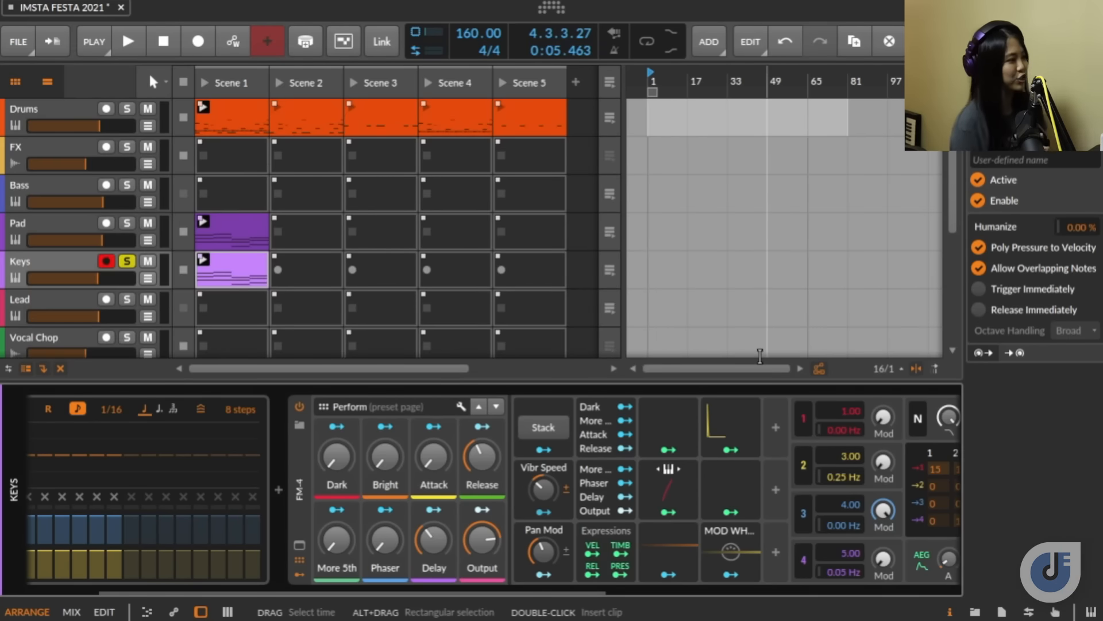
Step: Audition the Keys clip through the Arpeggiator, stop all clips and check the Arpeggiator's base rate
{"action": "left_click", "coordinate": [202, 262]}
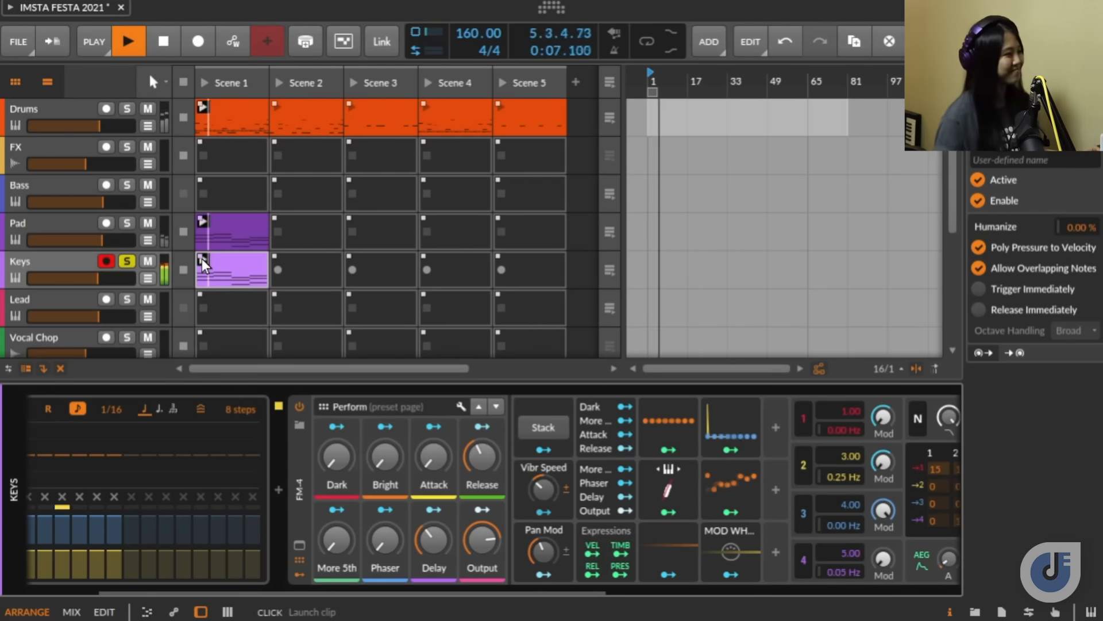
{"action": "left_click", "coordinate": [181, 80]}
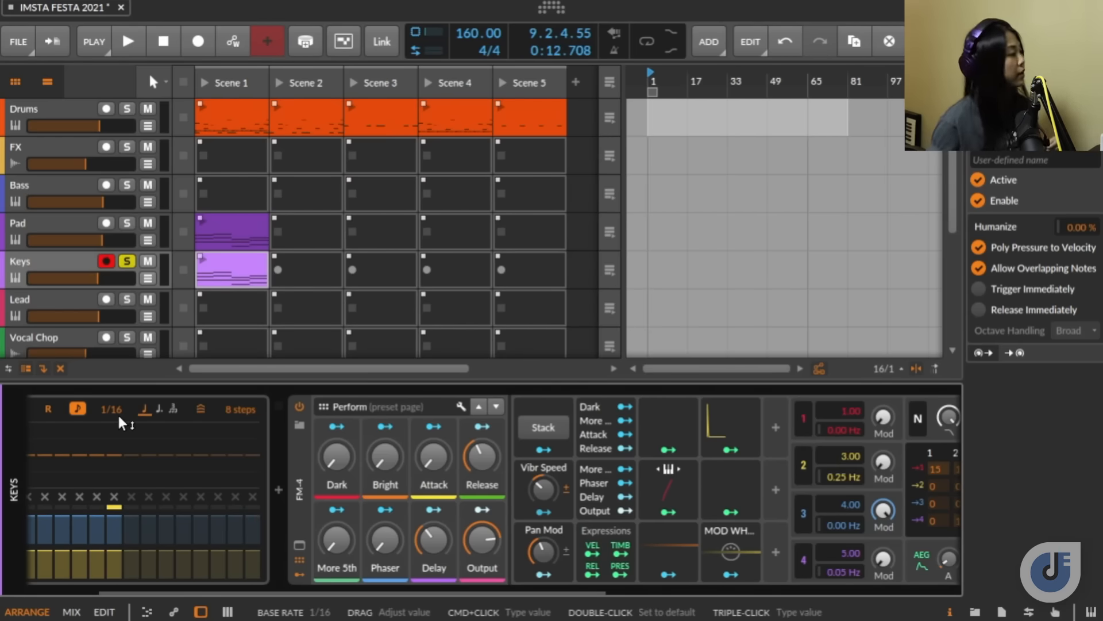
{"action": "left_click_drag", "start_coordinate": [122, 423], "coordinate": [114, 414]}
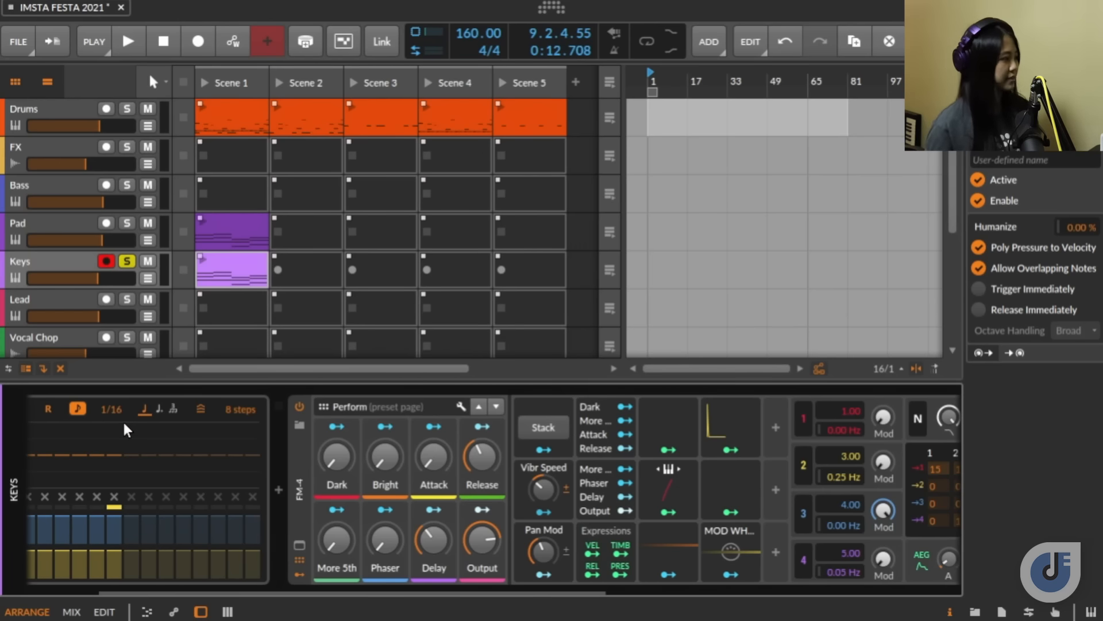
Step: Open the Keys clip in Scene 1, revoice its chords higher by moving notes up an octave, and audition it
{"action": "double_click", "coordinate": [218, 271]}
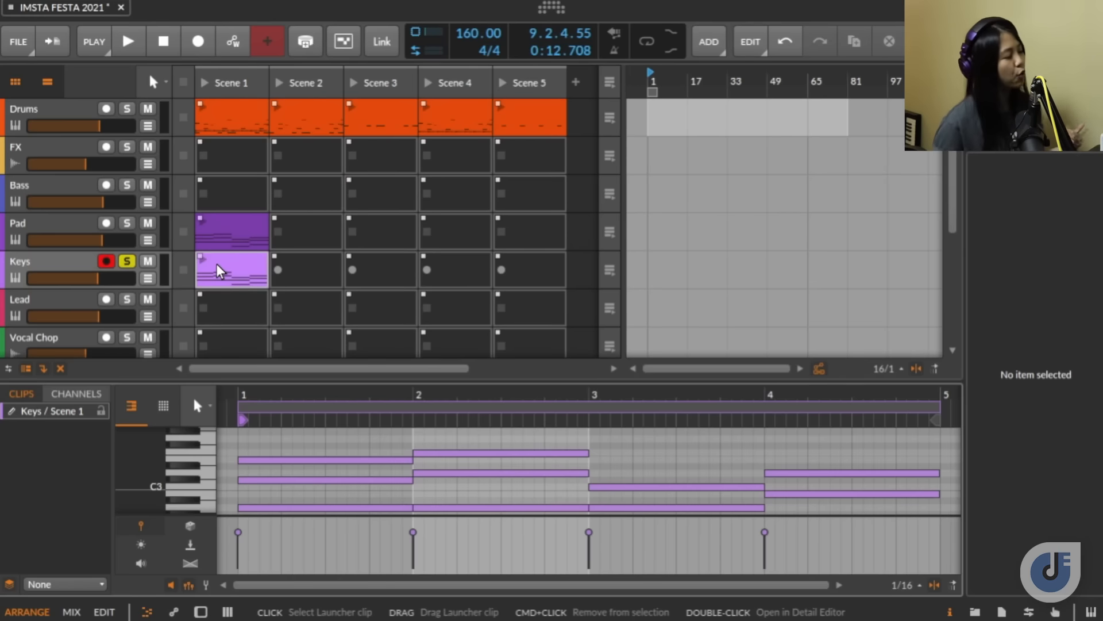
{"action": "left_click_drag", "start_coordinate": [379, 495], "coordinate": [410, 512]}
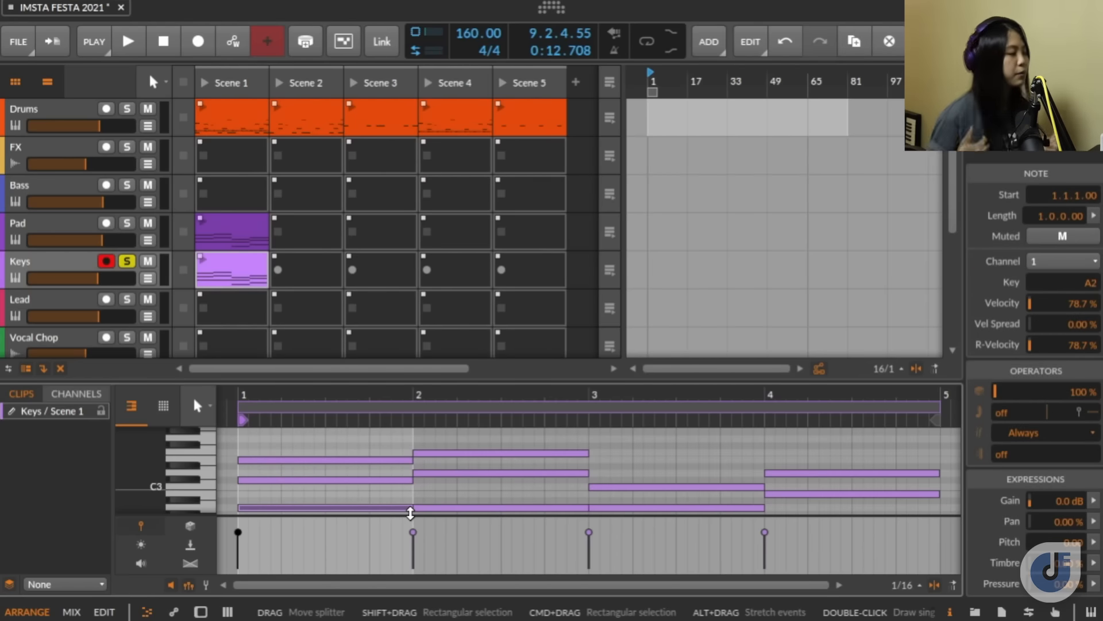
{"action": "left_click", "coordinate": [203, 259]}
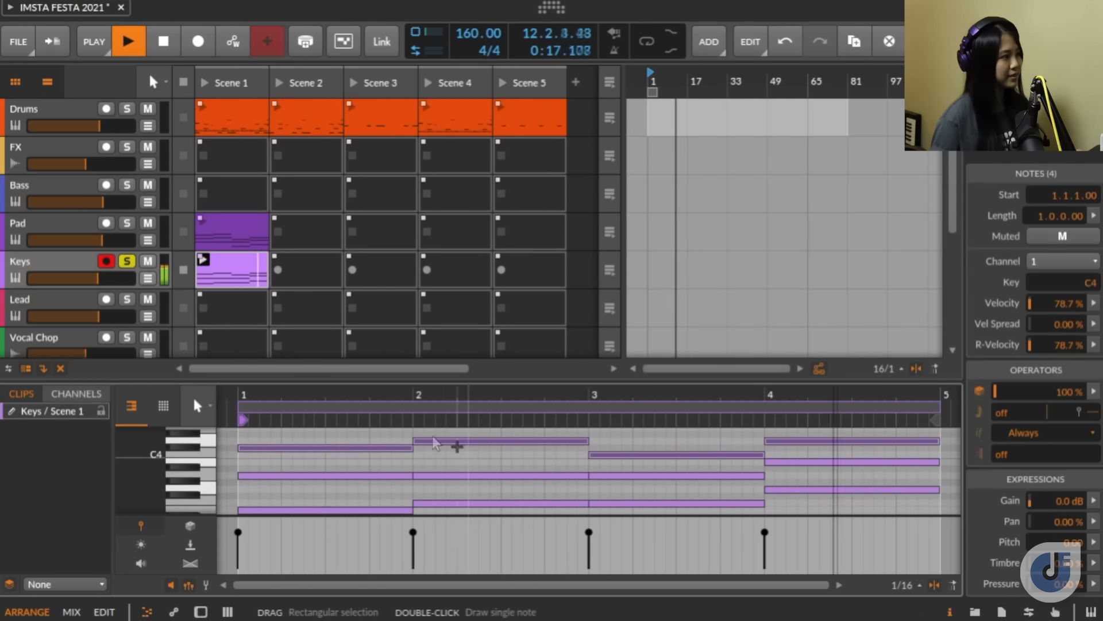
Step: Unsolo Keys, play Scene 1 while lowering the Keys track volume slightly, and stop all clips and the transport
{"action": "left_click", "coordinate": [127, 259]}
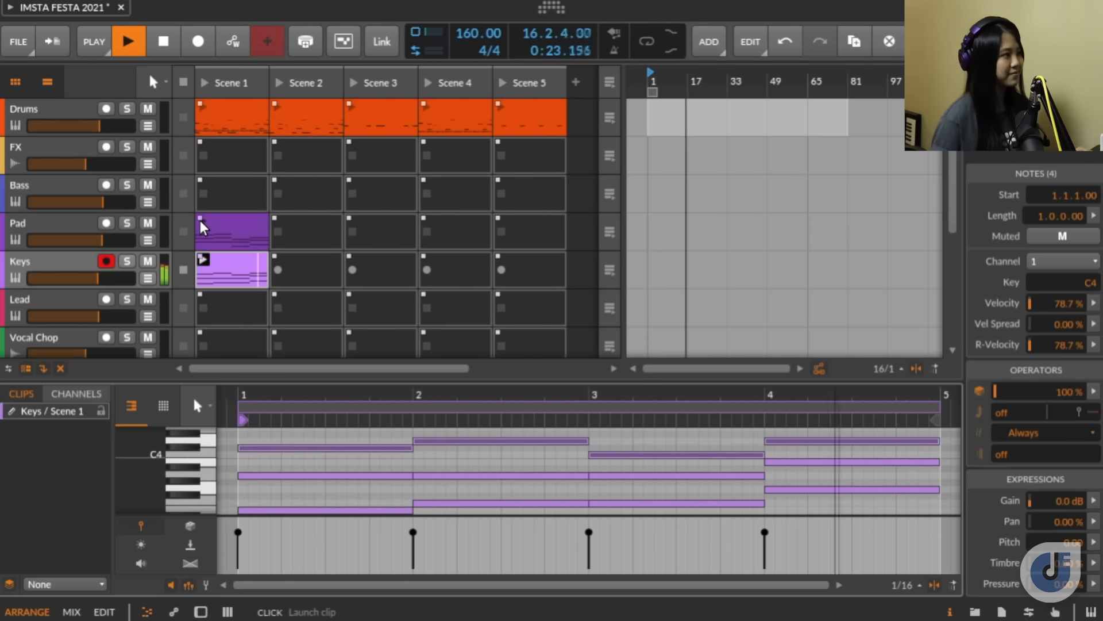
{"action": "left_click", "coordinate": [200, 75]}
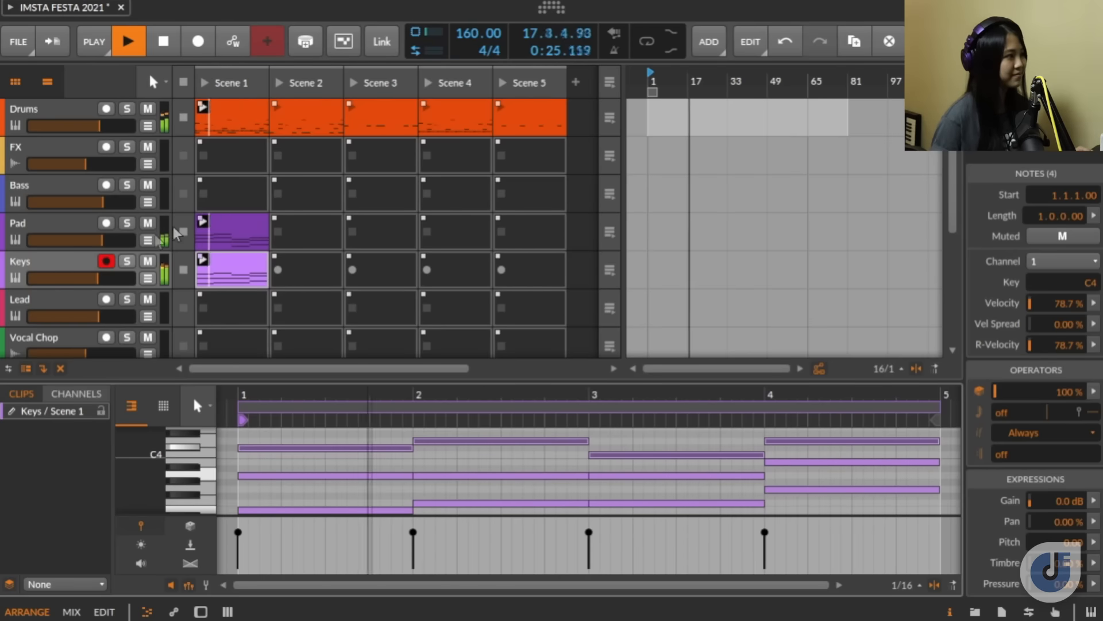
{"action": "left_click_drag", "start_coordinate": [88, 275], "coordinate": [85, 282]}
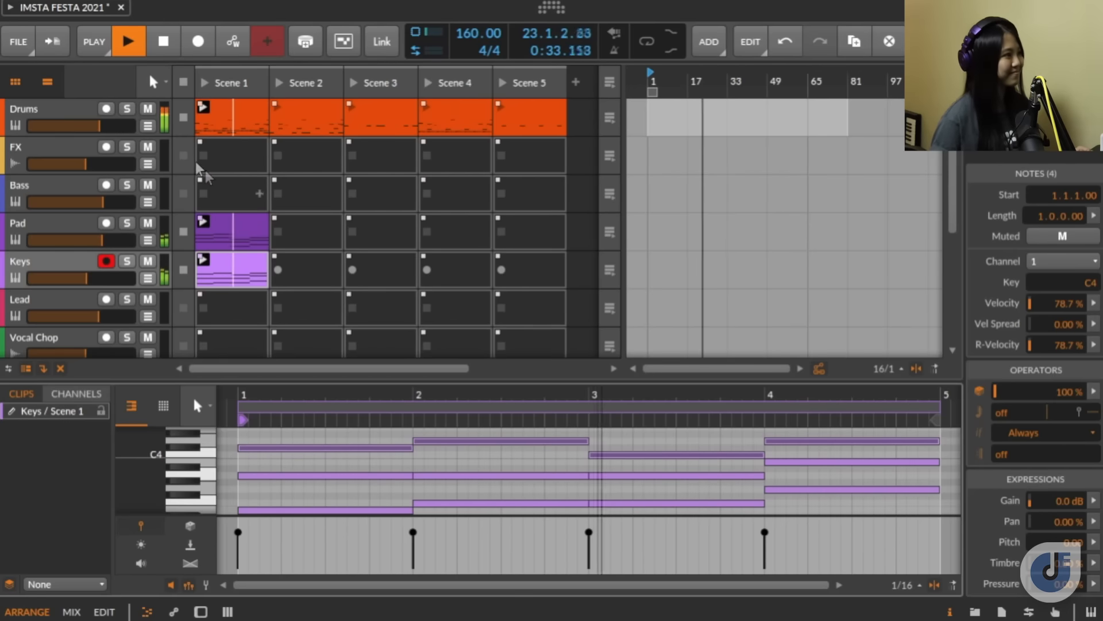
{"action": "left_click", "coordinate": [182, 82]}
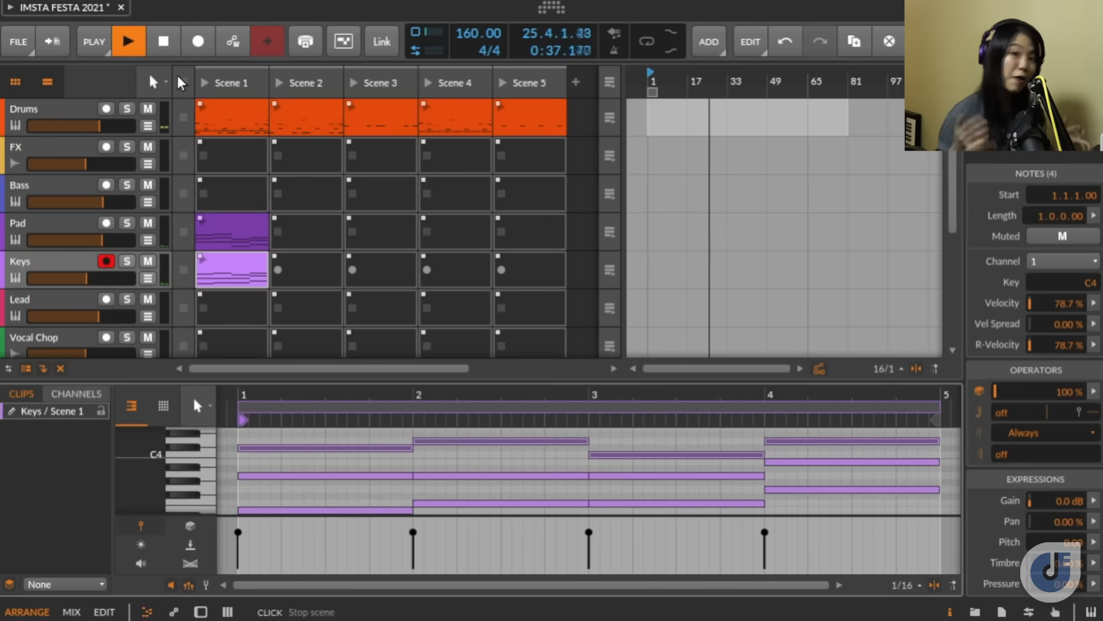
{"action": "key", "text": "space"}
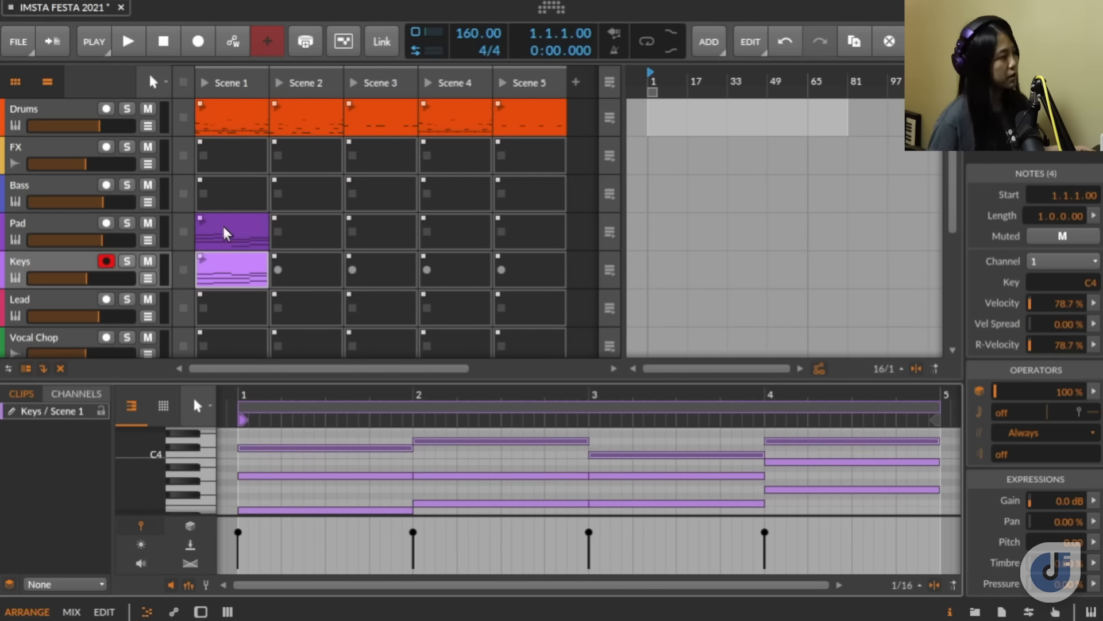
Step: Copy the Pad clip to the Bass track in Scene 1 and keep only the lowest note of each chord
{"action": "left_click_drag", "start_coordinate": [229, 239], "coordinate": [229, 198]}
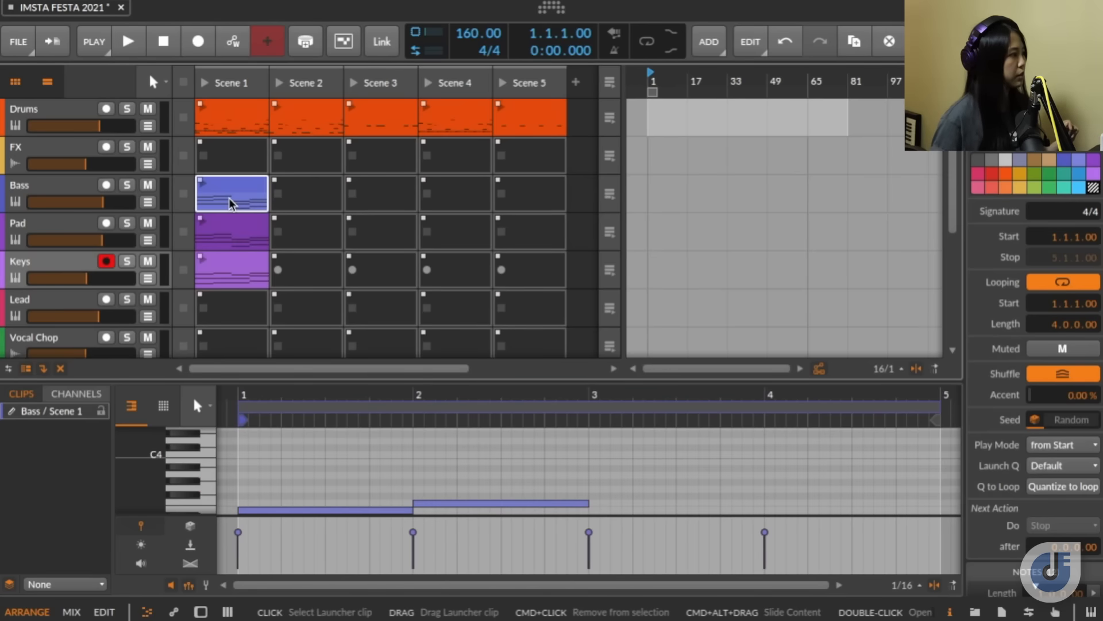
{"action": "double_click", "coordinate": [229, 194]}
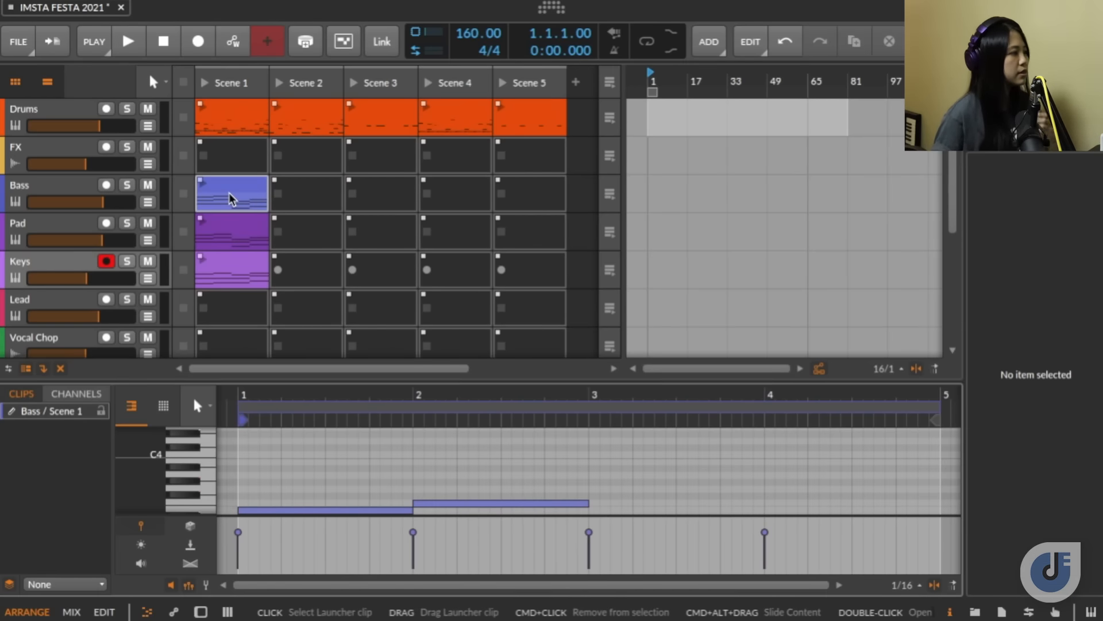
{"action": "scroll", "coordinate": [492, 483], "scroll_direction": "down", "scroll_amount": 4}
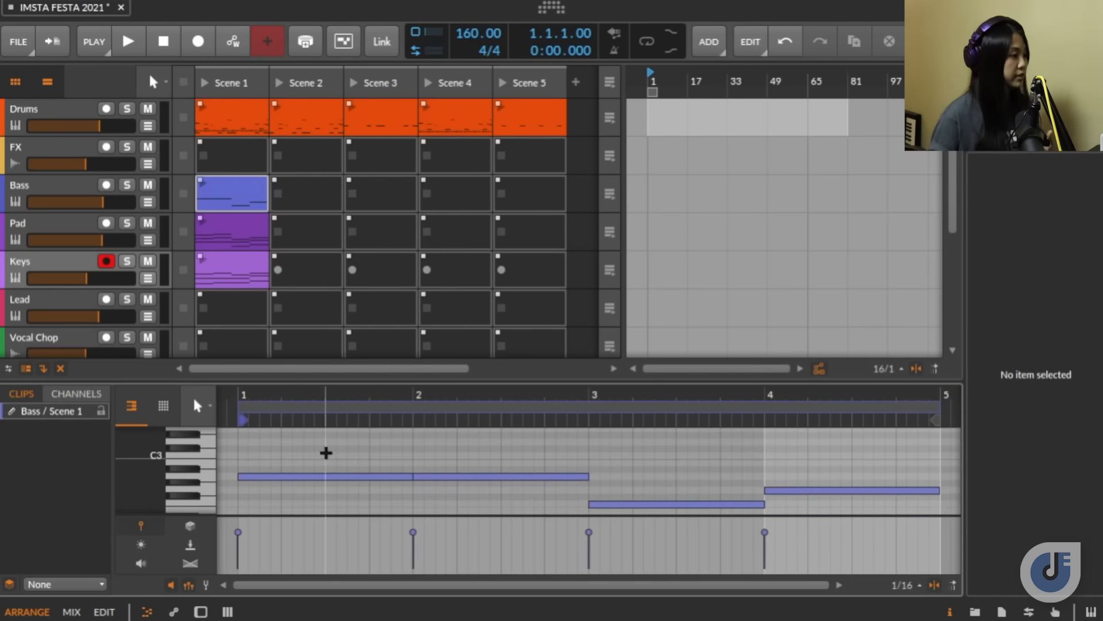
Step: Transpose all notes in the Bass clip down one octave and audition the bass line
{"action": "left_click_drag", "start_coordinate": [302, 445], "coordinate": [813, 512]}
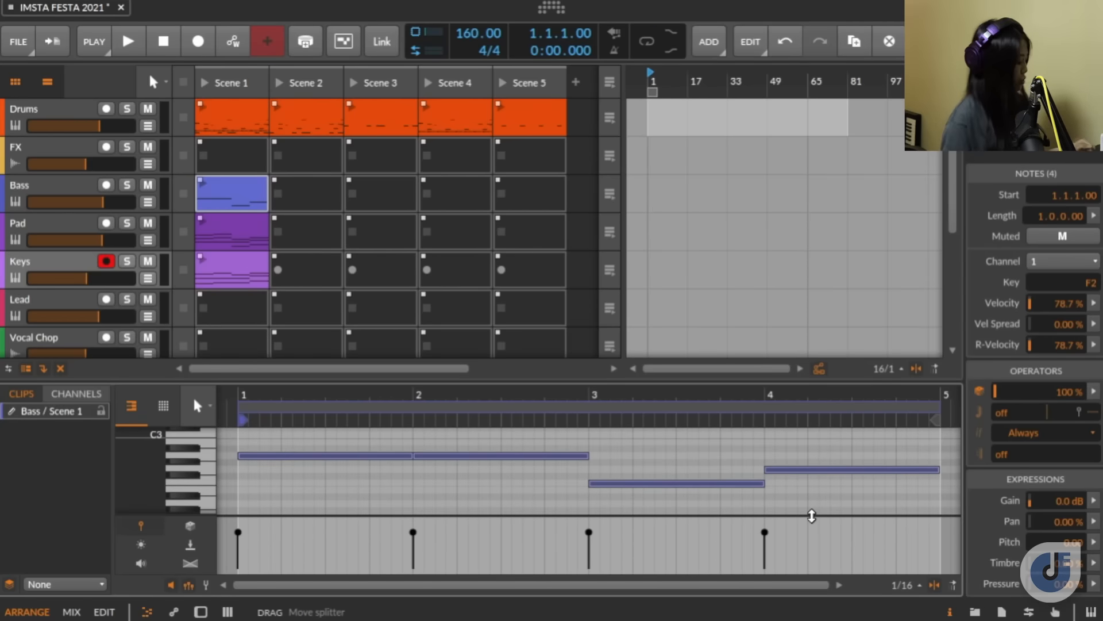
{"action": "key", "text": "shift+Down"}
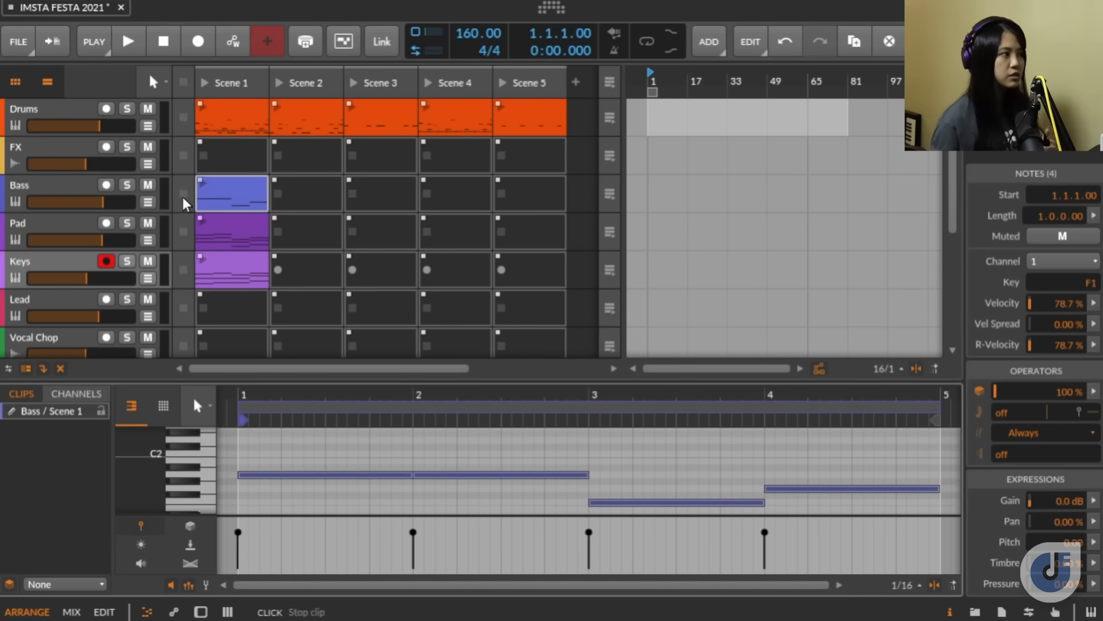
{"action": "left_click", "coordinate": [202, 183]}
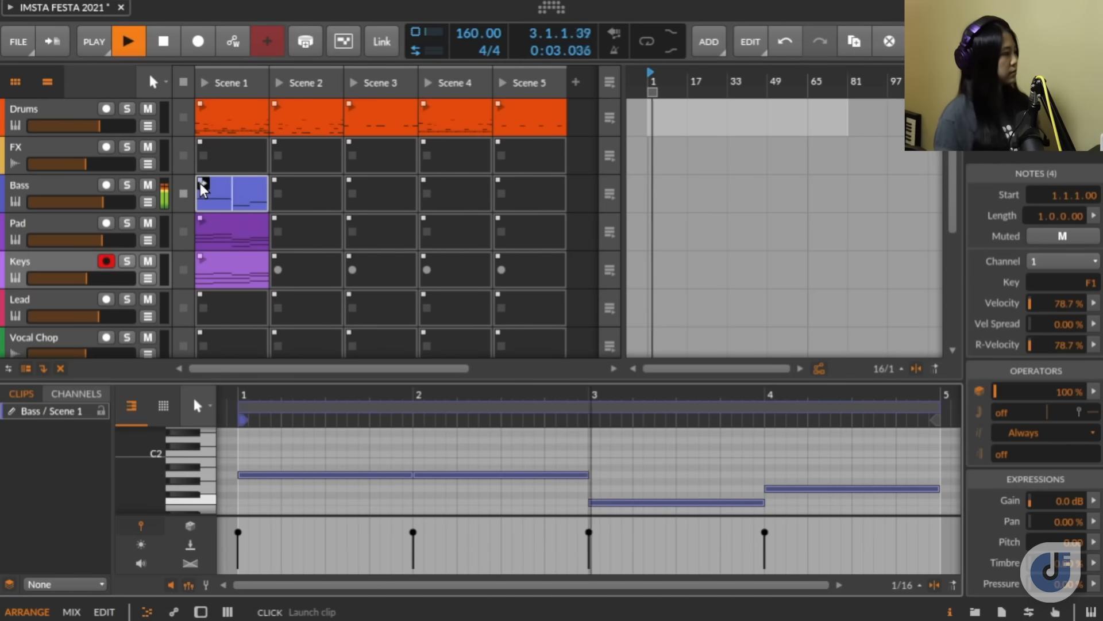
{"action": "left_click", "coordinate": [232, 247]}
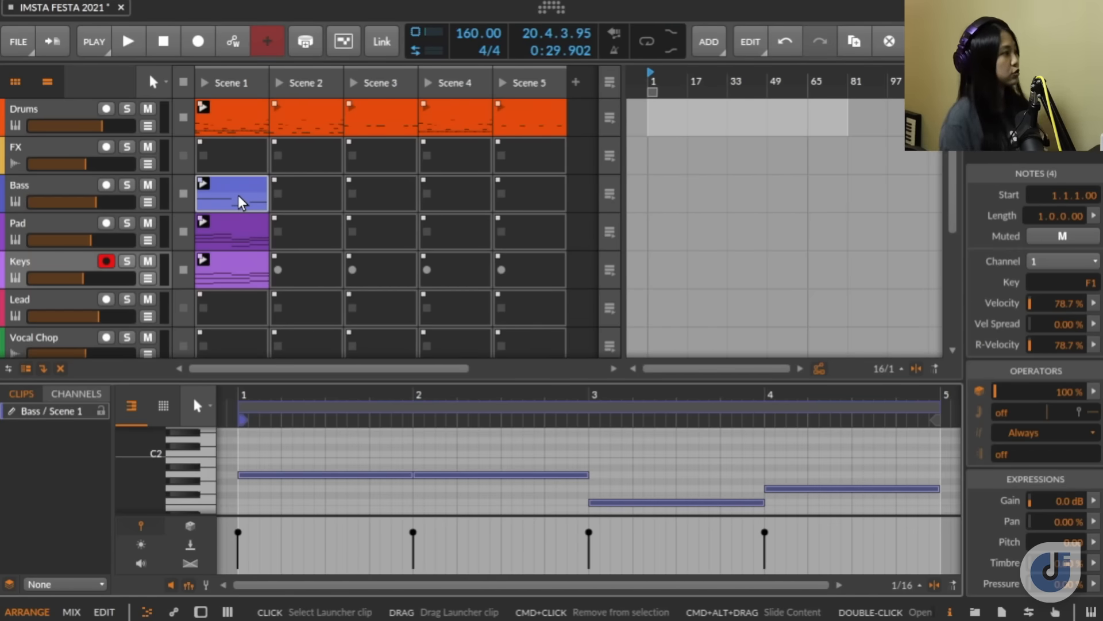
Step: Copy the Pad clip to the Lead track in Scene 1 and open the copy for note editing
{"action": "scroll", "coordinate": [255, 230], "scroll_direction": "down", "scroll_amount": 1}
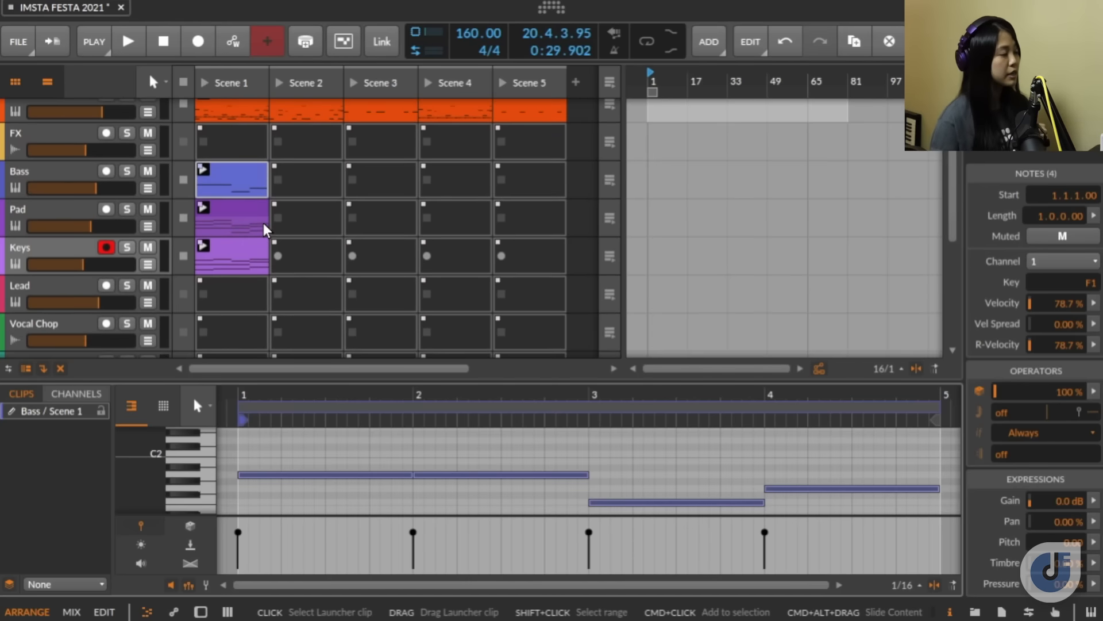
{"action": "left_click_drag", "start_coordinate": [240, 226], "coordinate": [240, 299]}
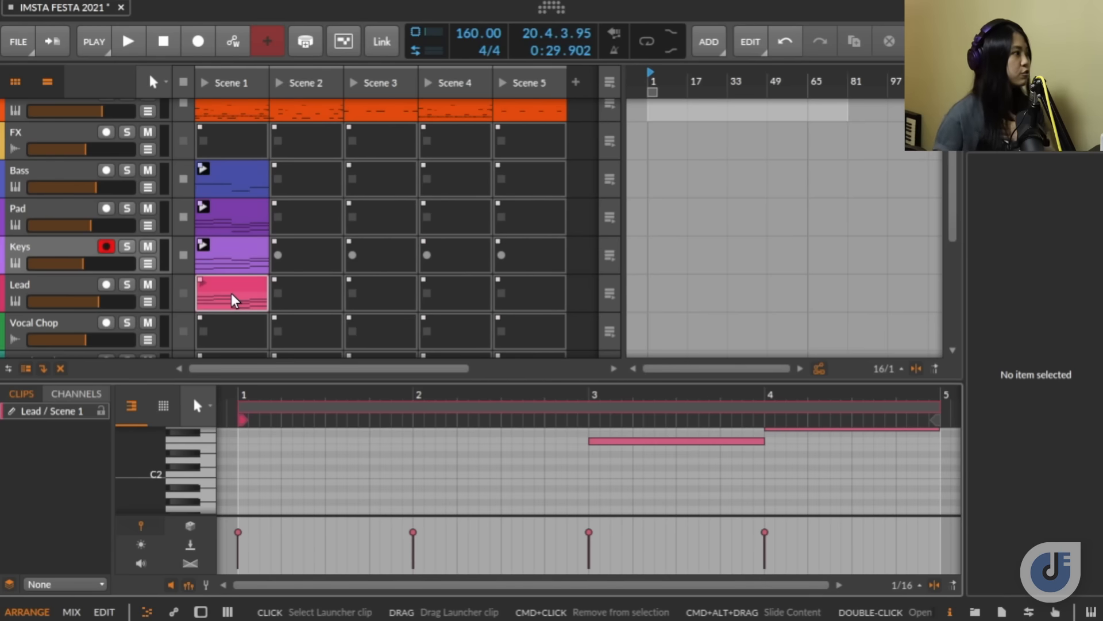
{"action": "scroll", "coordinate": [498, 508], "scroll_direction": "up", "scroll_amount": 3}
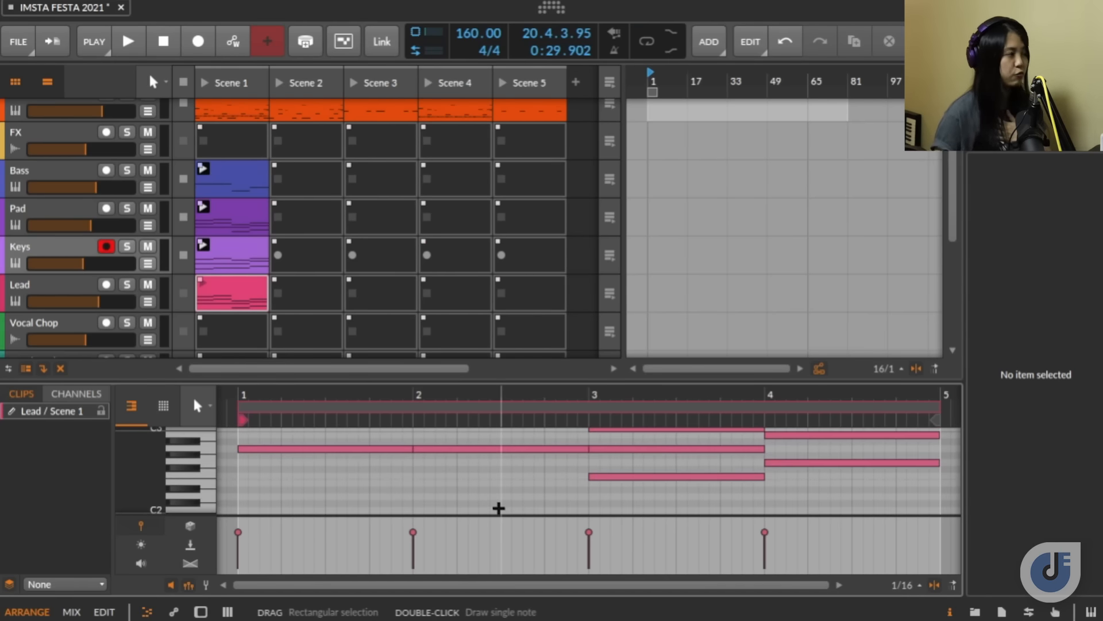
Step: Delete the lowest note of each chord in the Lead clip, leaving the two upper notes per bar
{"action": "left_click_drag", "start_coordinate": [362, 466], "coordinate": [451, 444]}
{"action": "key", "text": "Delete"}
{"action": "left_click_drag", "start_coordinate": [661, 466], "coordinate": [653, 494]}
{"action": "key", "text": "Delete"}
{"action": "left_click_drag", "start_coordinate": [834, 485], "coordinate": [832, 463]}
{"action": "key", "text": "Delete"}
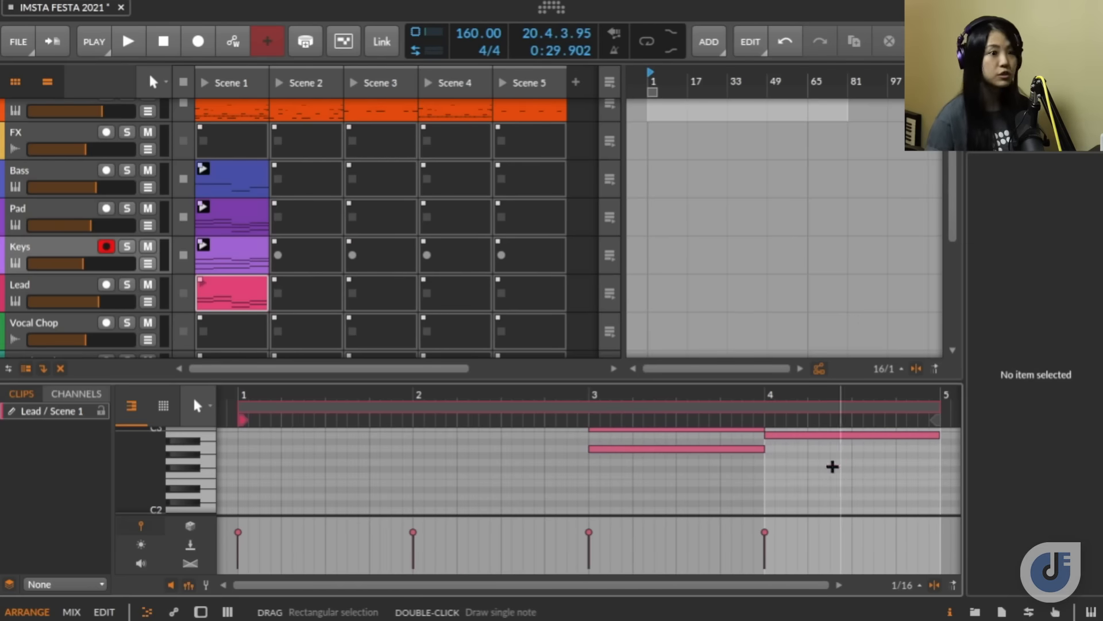
{"action": "scroll", "coordinate": [814, 488], "scroll_direction": "up", "scroll_amount": 2}
{"action": "scroll", "coordinate": [815, 492], "scroll_direction": "up", "scroll_amount": 1}
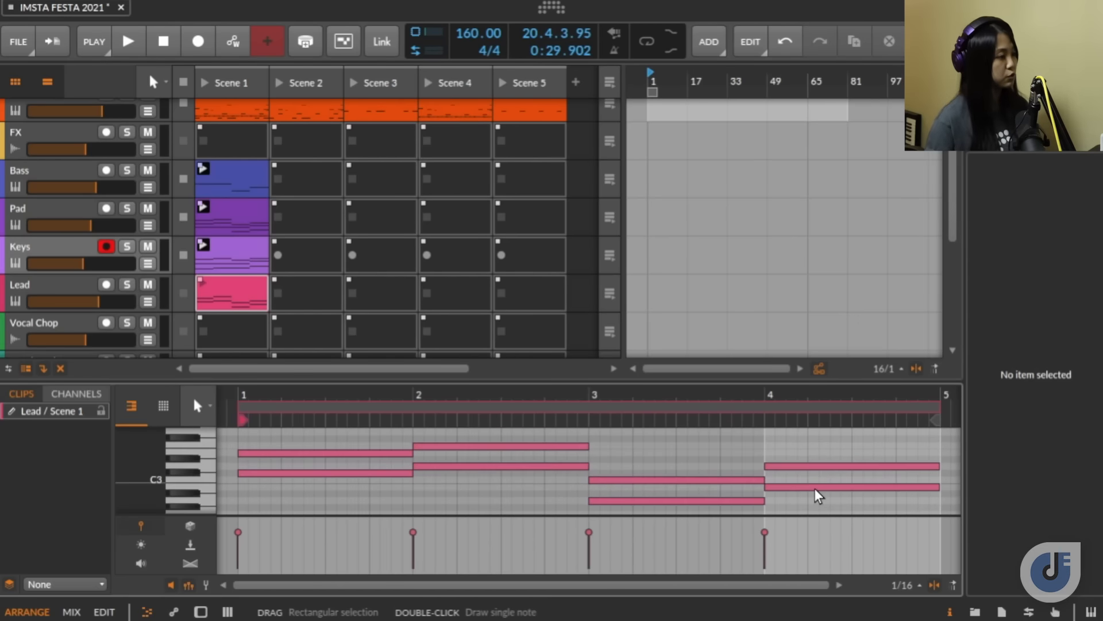
{"action": "scroll", "coordinate": [207, 270], "scroll_direction": "down", "scroll_amount": 1}
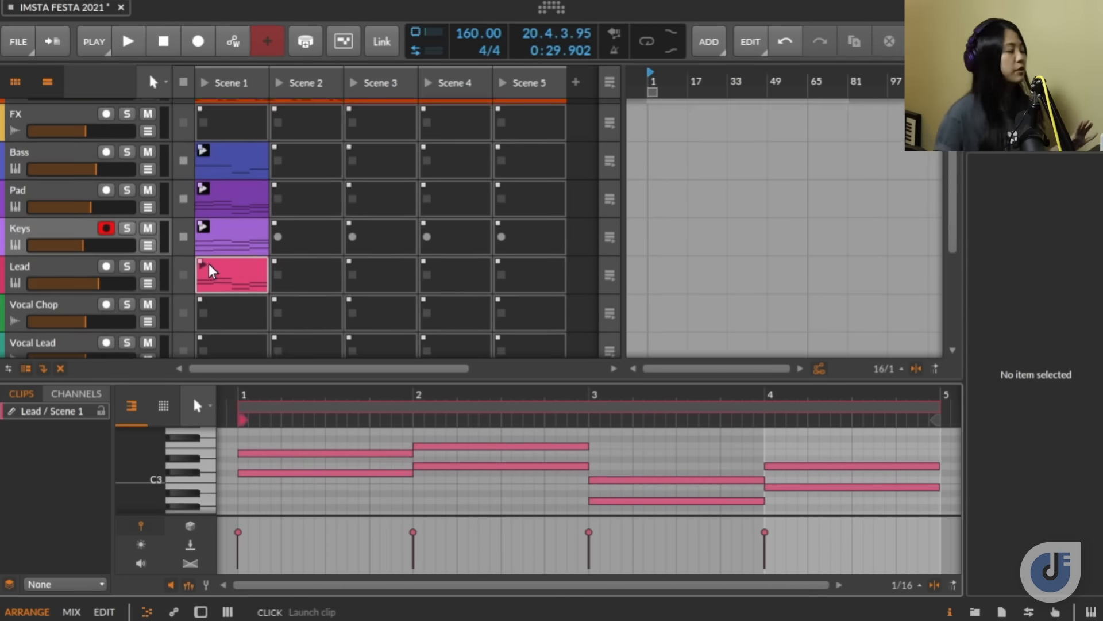
Step: Select the Lead track and shorten all notes in its clip to a length of 0.0.2.00
{"action": "scroll", "coordinate": [39, 327], "scroll_direction": "down", "scroll_amount": 2}
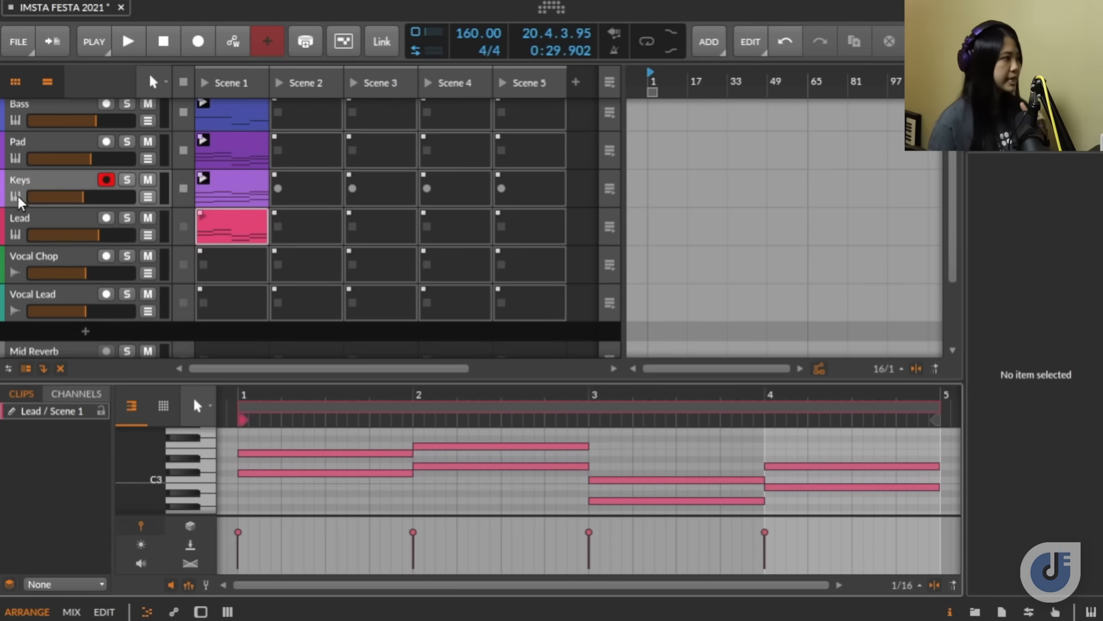
{"action": "left_click", "coordinate": [38, 193]}
{"action": "left_click", "coordinate": [43, 219]}
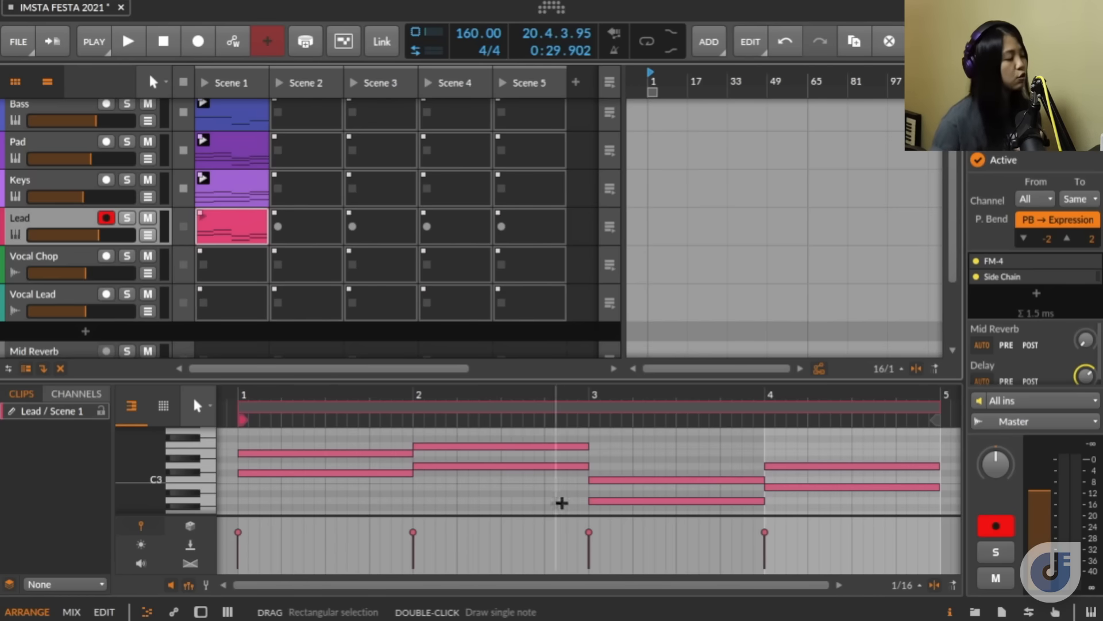
{"action": "left_click", "coordinate": [479, 489]}
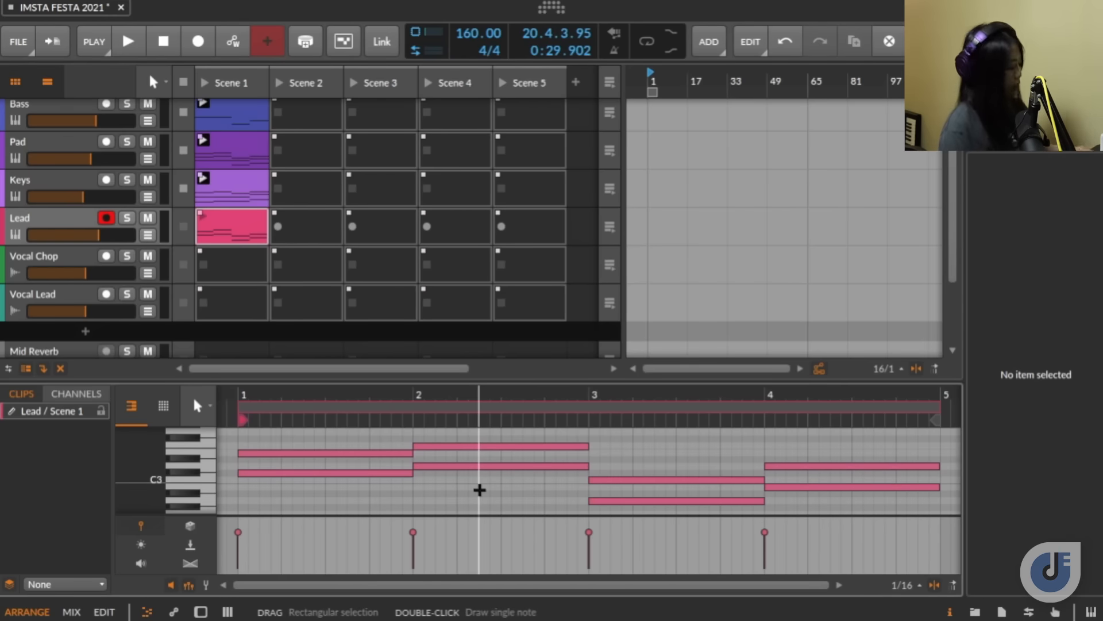
{"action": "key", "text": "ctrl+a"}
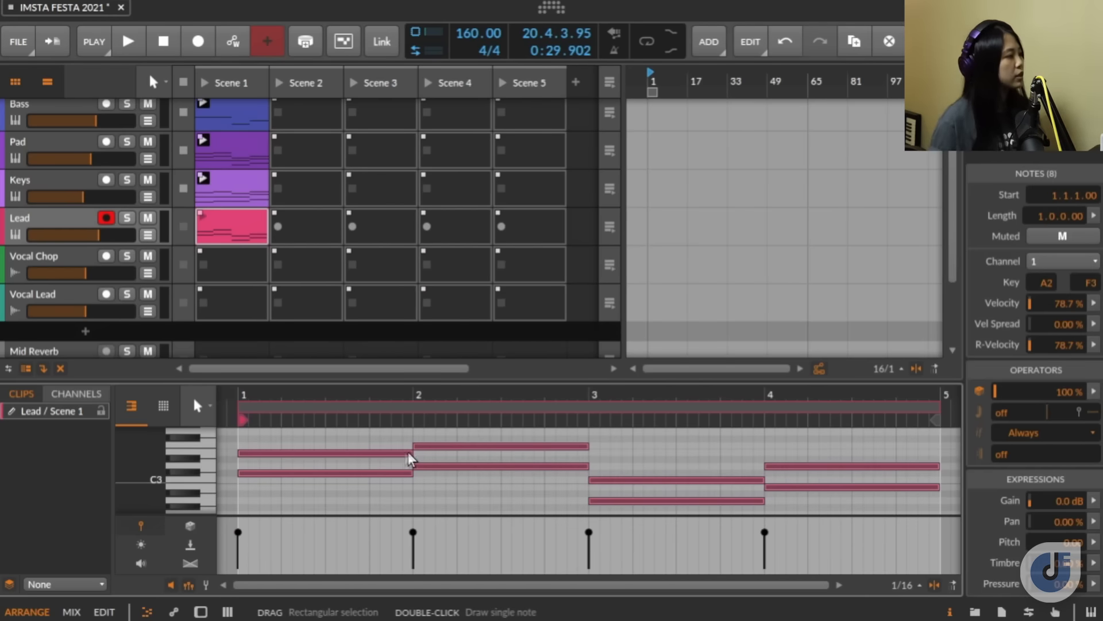
{"action": "left_click_drag", "start_coordinate": [408, 451], "coordinate": [280, 454]}
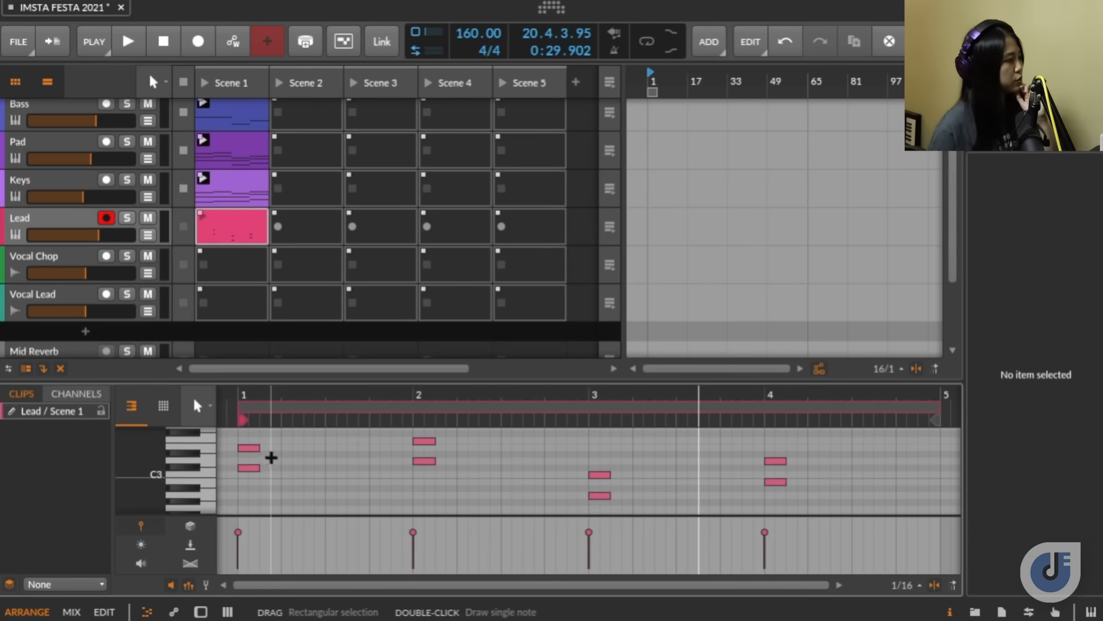
Step: Stagger each Lead note pair by moving the upper note in every bar to start at 1.3 within its bar
{"action": "left_click", "coordinate": [268, 457]}
{"action": "left_click_drag", "start_coordinate": [268, 457], "coordinate": [221, 425]}
{"action": "key", "text": "Right"}
{"action": "key", "text": "Right"}
{"action": "key", "text": "Right"}
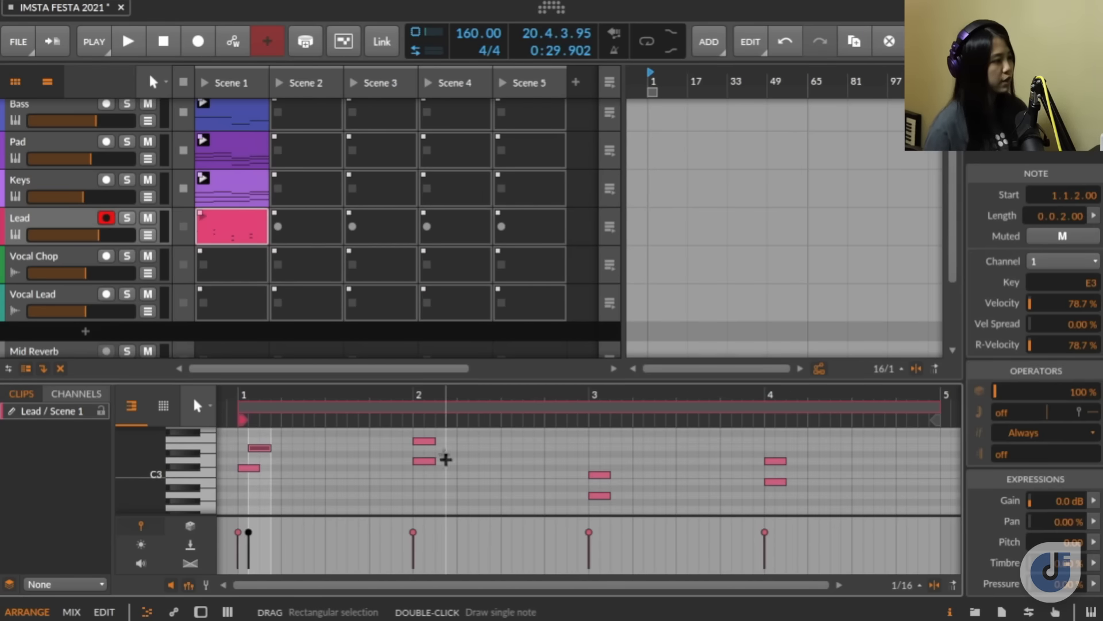
{"action": "key", "text": "Left"}
{"action": "left_click_drag", "start_coordinate": [442, 453], "coordinate": [418, 434]}
{"action": "key", "text": "Right"}
{"action": "key", "text": "Right"}
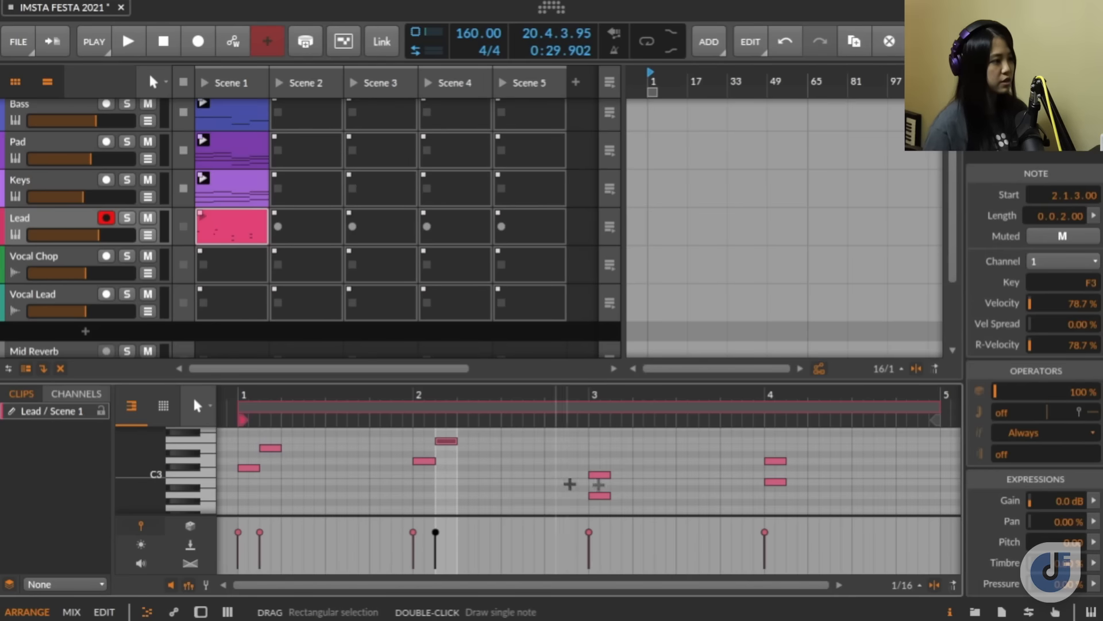
{"action": "left_click", "coordinate": [598, 473]}
{"action": "key", "text": "Right"}
{"action": "key", "text": "Right"}
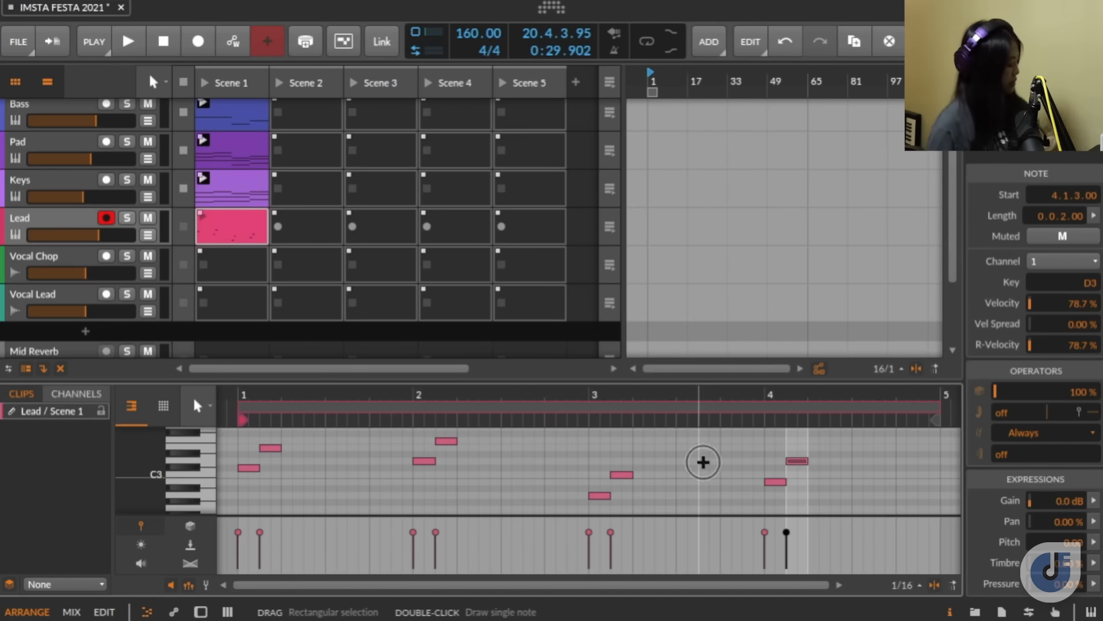
Step: Shift all Lead notes one beat later to start at 1.2.1.00, and duplicate them two beats later from 1.4.1.00
{"action": "left_click", "coordinate": [703, 462]}
{"action": "key", "text": "ctrl+a"}
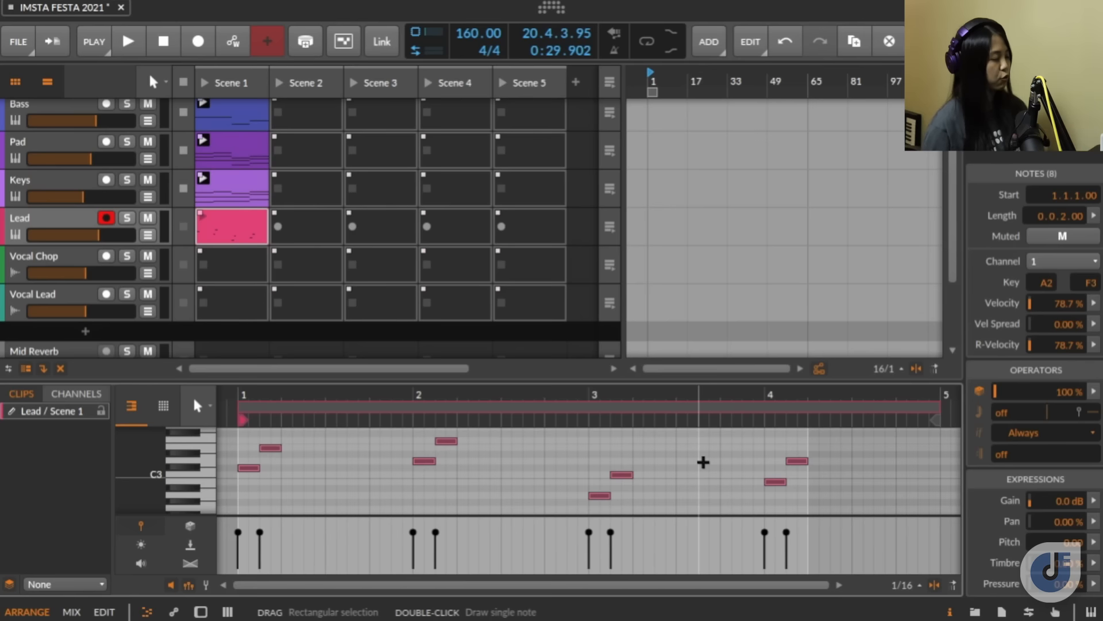
{"action": "key", "text": "Right"}
{"action": "key", "text": "Right"}
{"action": "key", "text": "Right"}
{"action": "key", "text": "Right"}
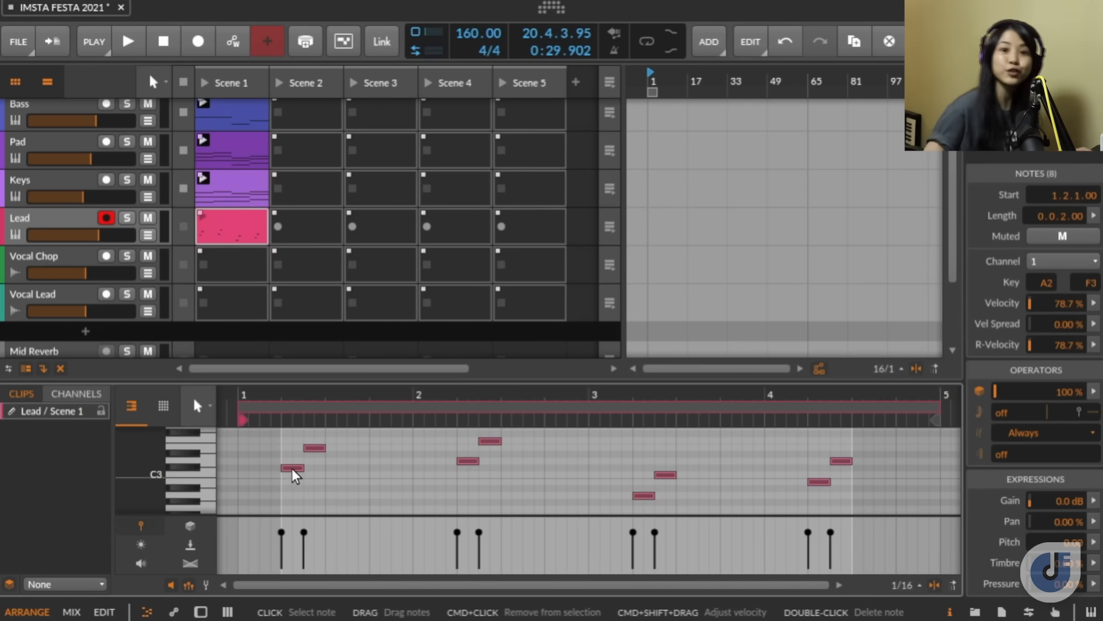
{"action": "left_click", "coordinate": [294, 470]}
{"action": "left_click_drag", "start_coordinate": [293, 470], "coordinate": [382, 468]}
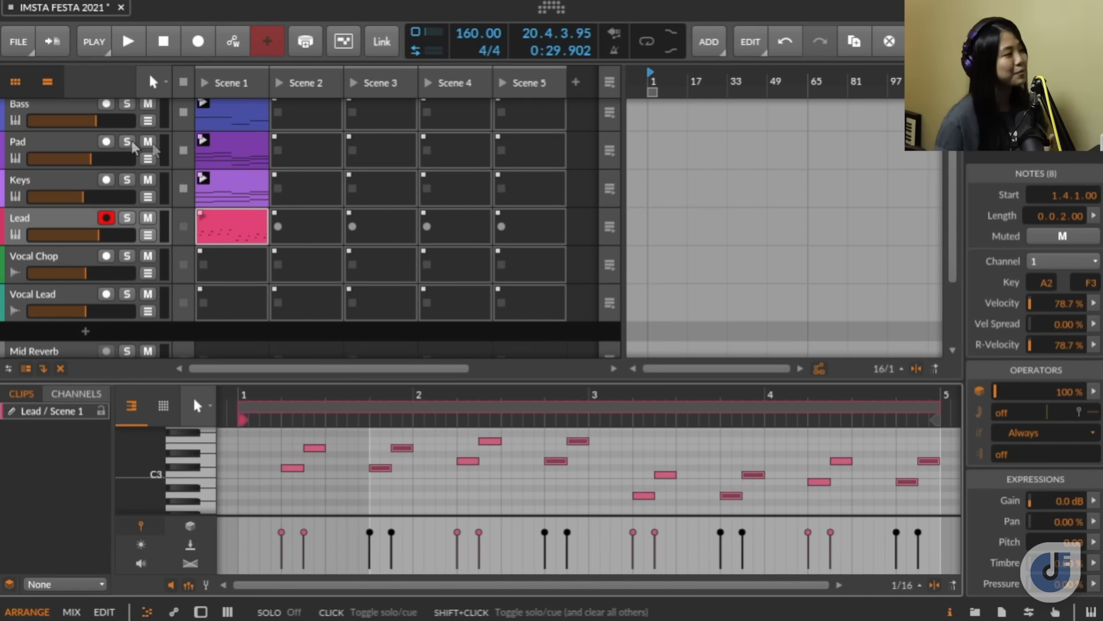
Step: Play Scene 1, lower the Lead track volume to about -5.3 dB, and stop all clips
{"action": "left_click", "coordinate": [202, 83]}
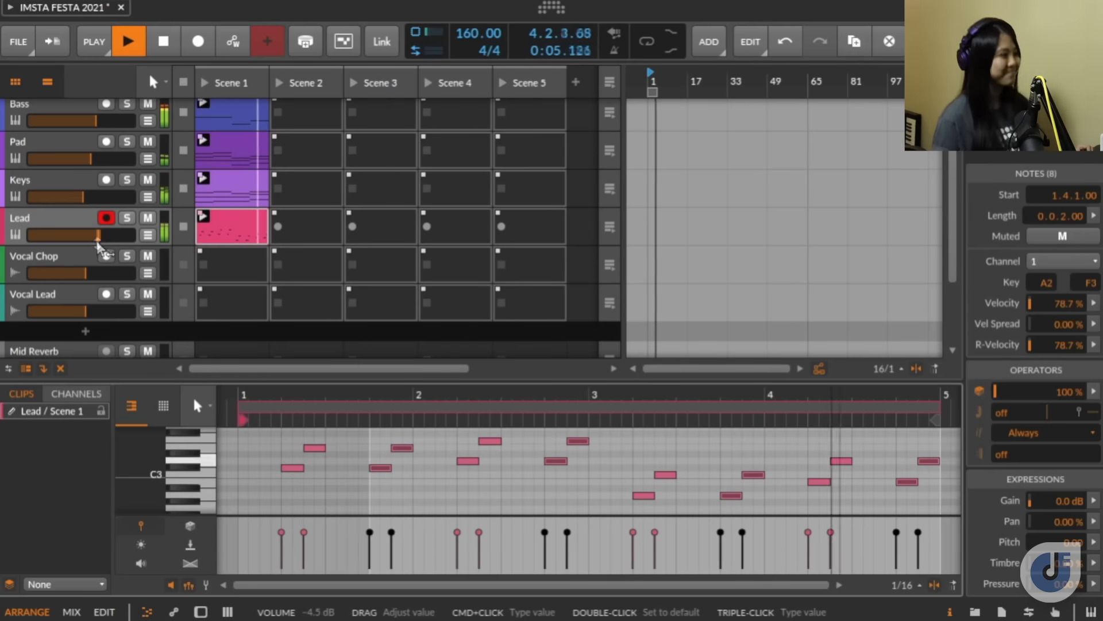
{"action": "left_click_drag", "start_coordinate": [97, 236], "coordinate": [97, 237]}
{"action": "left_click", "coordinate": [106, 217]}
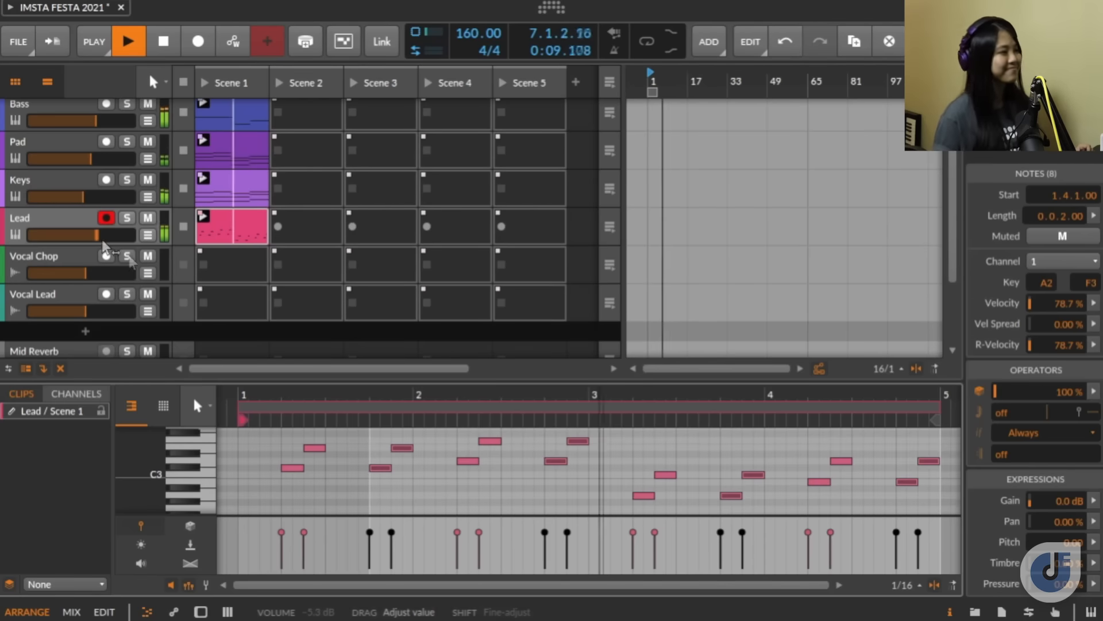
{"action": "left_click", "coordinate": [184, 83]}
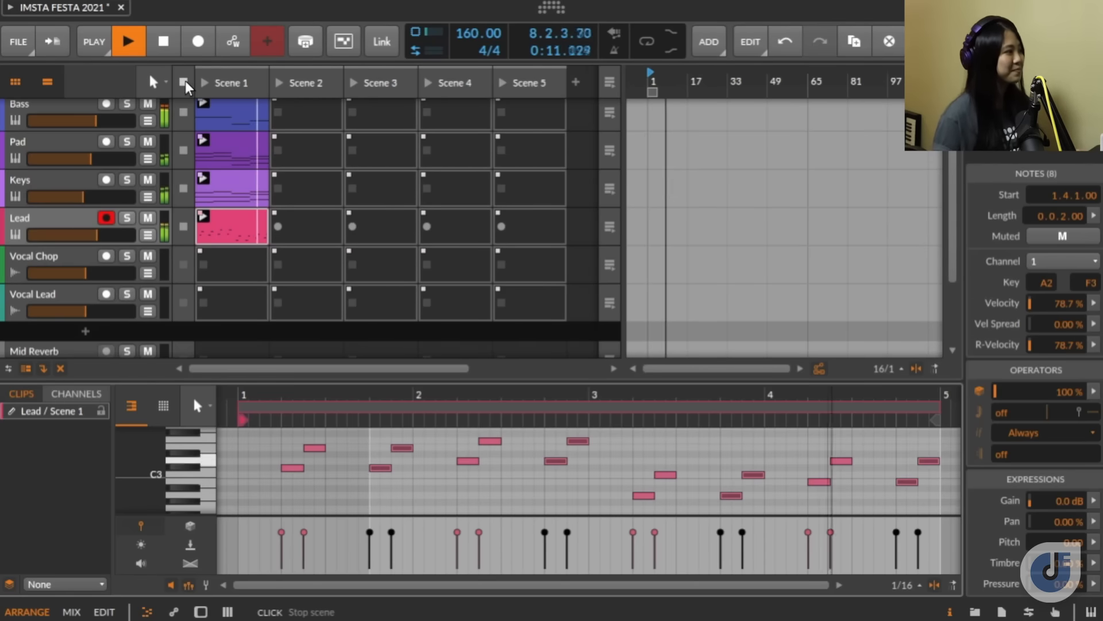
Step: Stop playback, solo the Lead track, and replace its FM-4 device with the Clock Strikes preset from the Lead category
{"action": "key", "text": "space"}
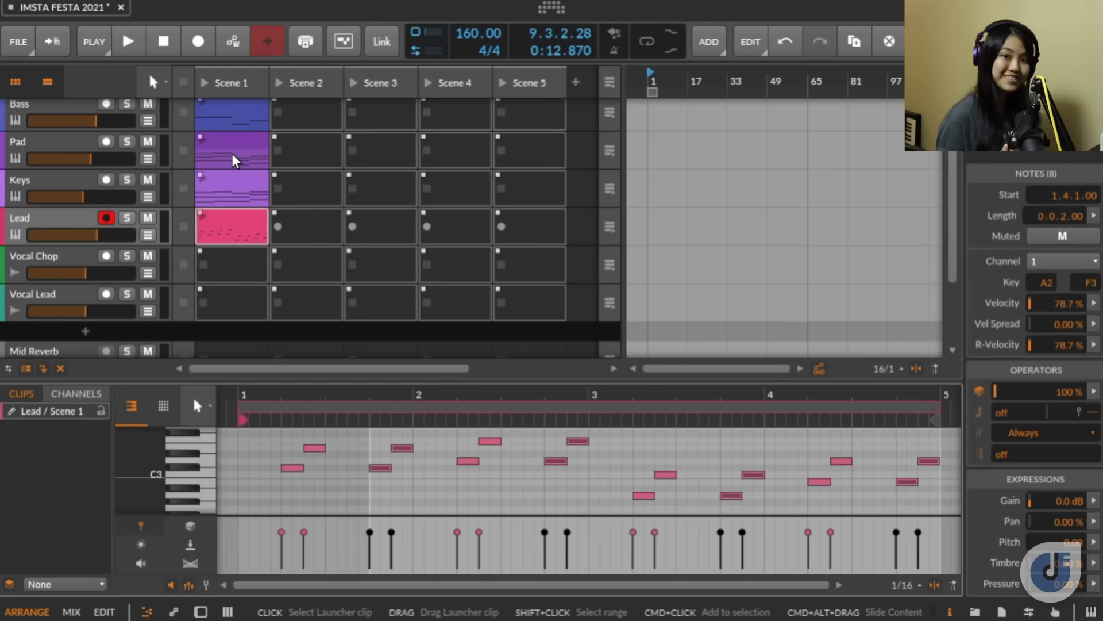
{"action": "left_click", "coordinate": [128, 218]}
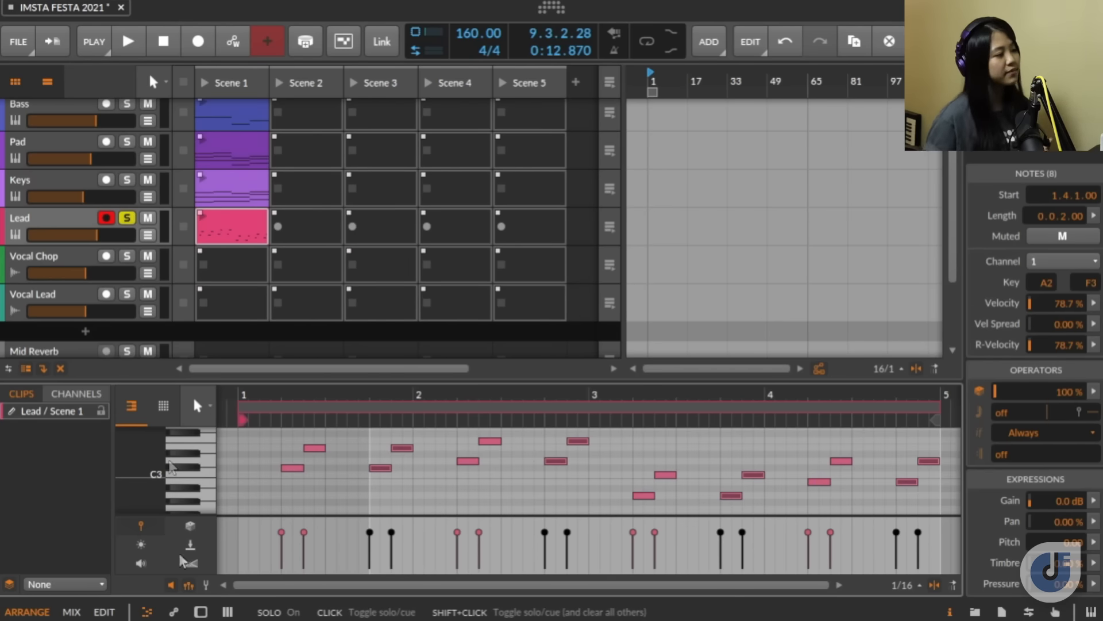
{"action": "left_click", "coordinate": [201, 612]}
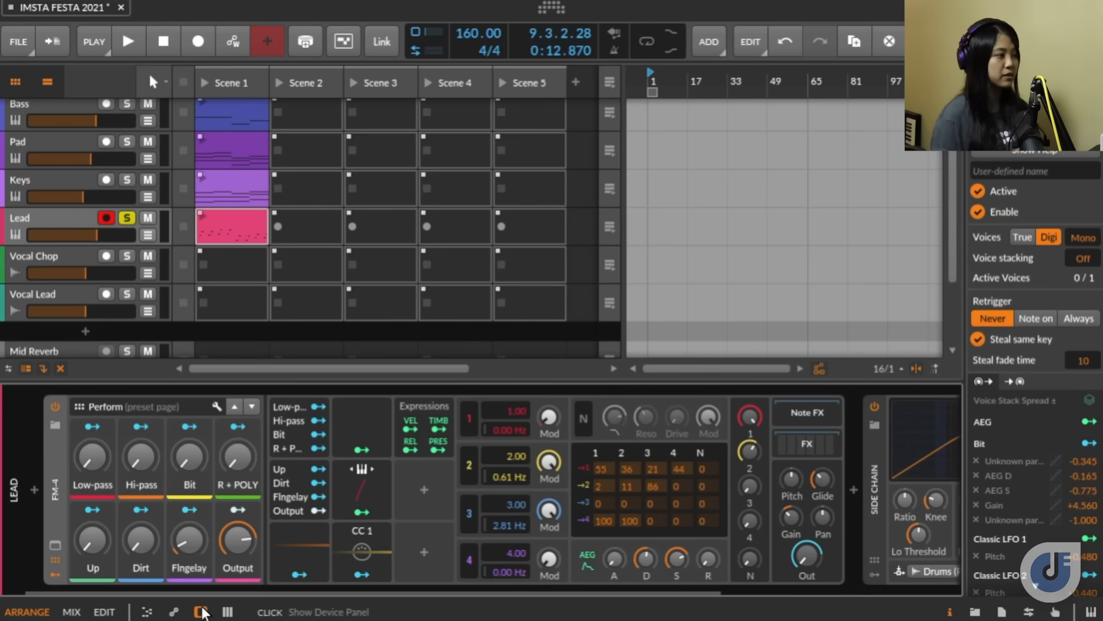
{"action": "left_click", "coordinate": [60, 216]}
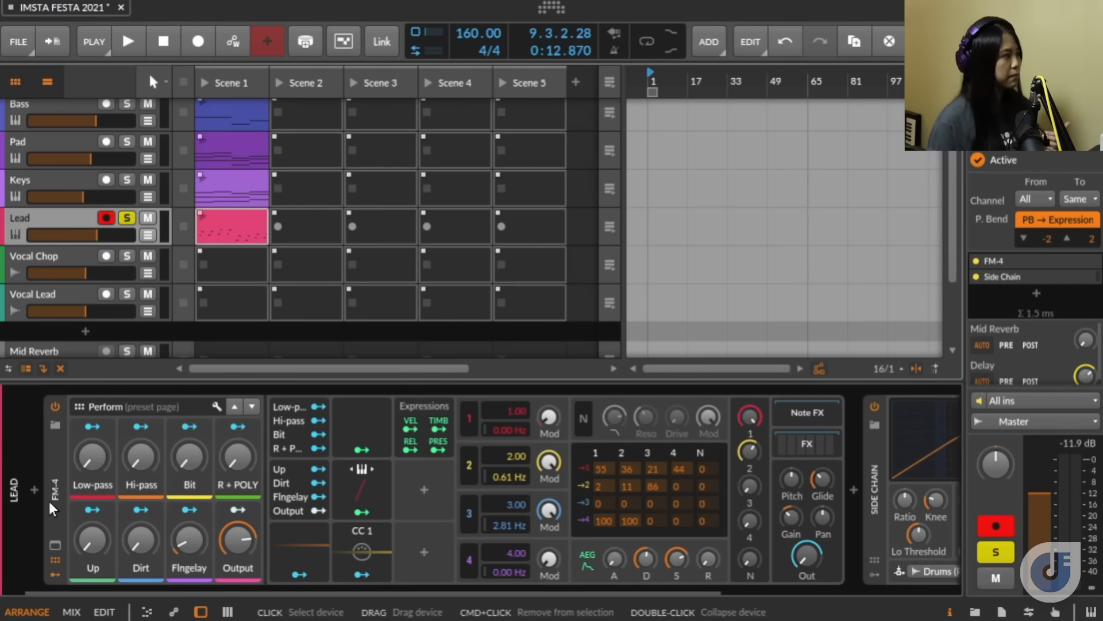
{"action": "left_click", "coordinate": [54, 426]}
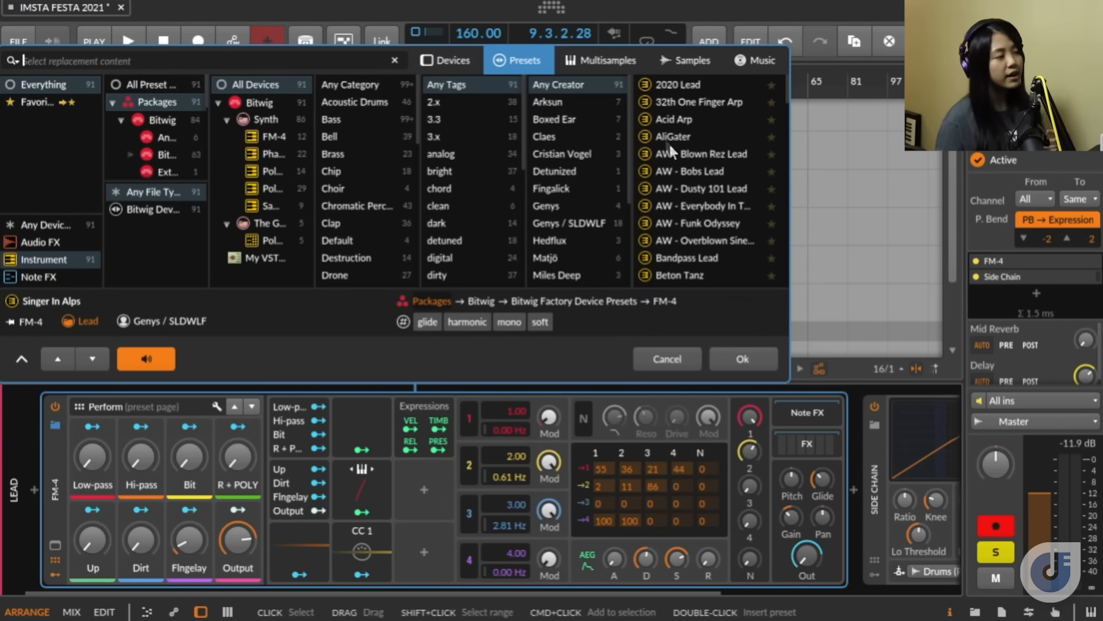
{"action": "scroll", "coordinate": [689, 172], "scroll_direction": "down", "scroll_amount": 1}
{"action": "scroll", "coordinate": [689, 165], "scroll_direction": "down", "scroll_amount": 2}
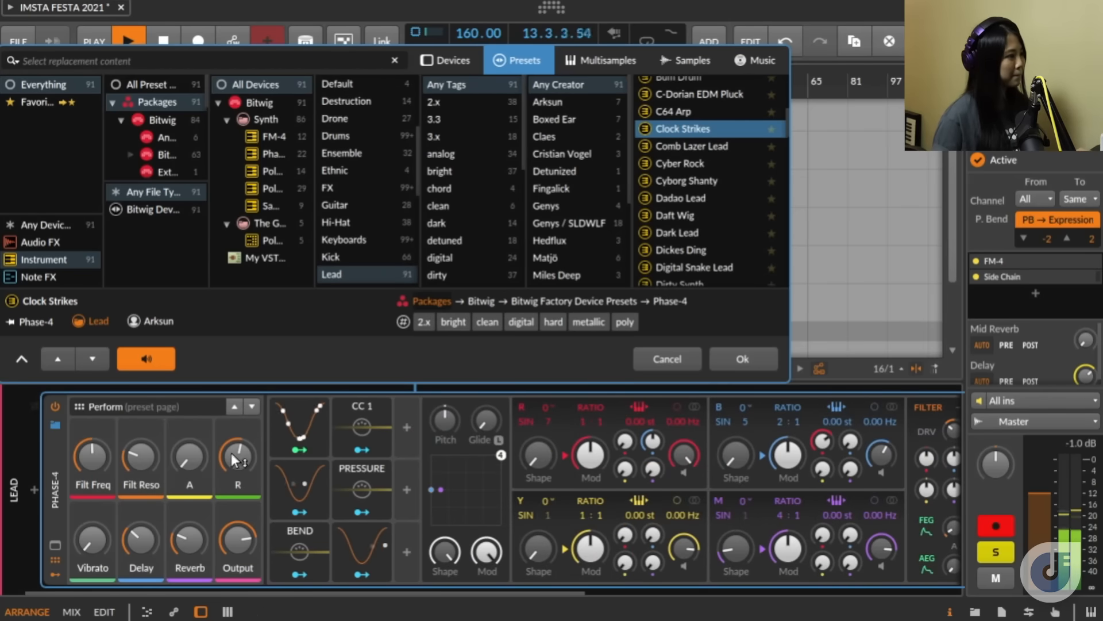
Step: With the Lead clip playing, shorten the Clock Strikes release to about 11.7 ms, turn delay fully down, and reduce reverb
{"action": "mouse_move", "coordinate": [233, 454]}
{"action": "left_click_drag", "start_coordinate": [238, 456], "coordinate": [237, 500]}
{"action": "mouse_move", "coordinate": [143, 541]}
{"action": "left_mouse_down"}
{"action": "mouse_move", "coordinate": [144, 553]}
{"action": "mouse_move", "coordinate": [191, 541]}
{"action": "mouse_move", "coordinate": [190, 552]}
{"action": "mouse_move", "coordinate": [190, 538]}
{"action": "mouse_move", "coordinate": [141, 558]}
{"action": "left_mouse_up"}
{"action": "left_click_drag", "start_coordinate": [240, 465], "coordinate": [241, 471]}
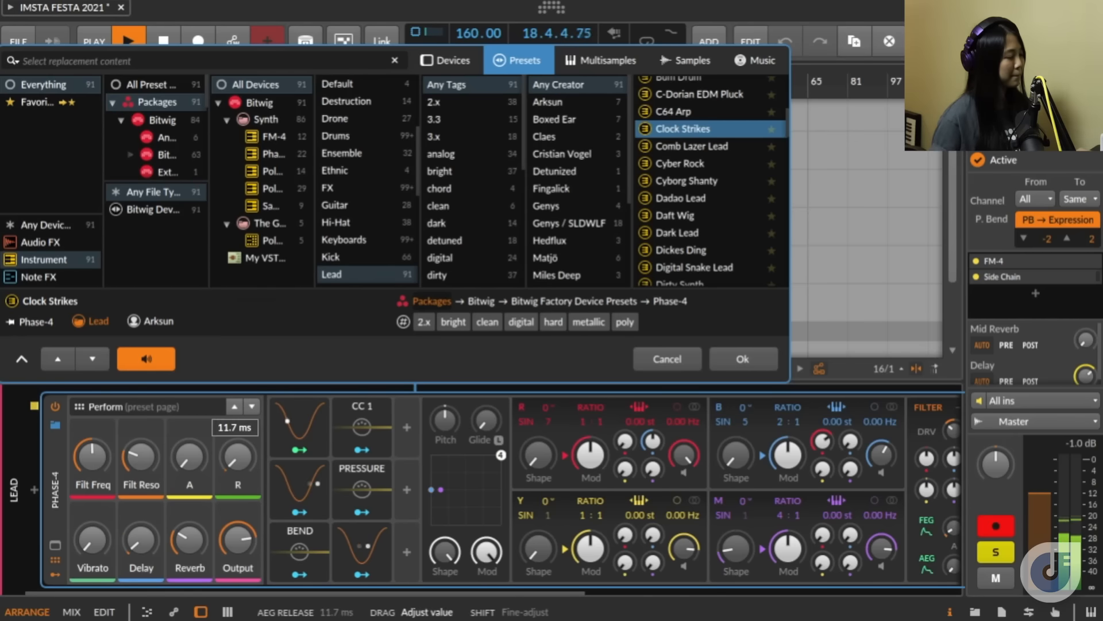
{"action": "left_click_drag", "start_coordinate": [190, 540], "coordinate": [190, 553]}
Step: Lower the Lead synth's filter frequency to about 107 Hz, reduce its filter resonance, and unsolo the track
{"action": "left_click_drag", "start_coordinate": [93, 458], "coordinate": [93, 480]}
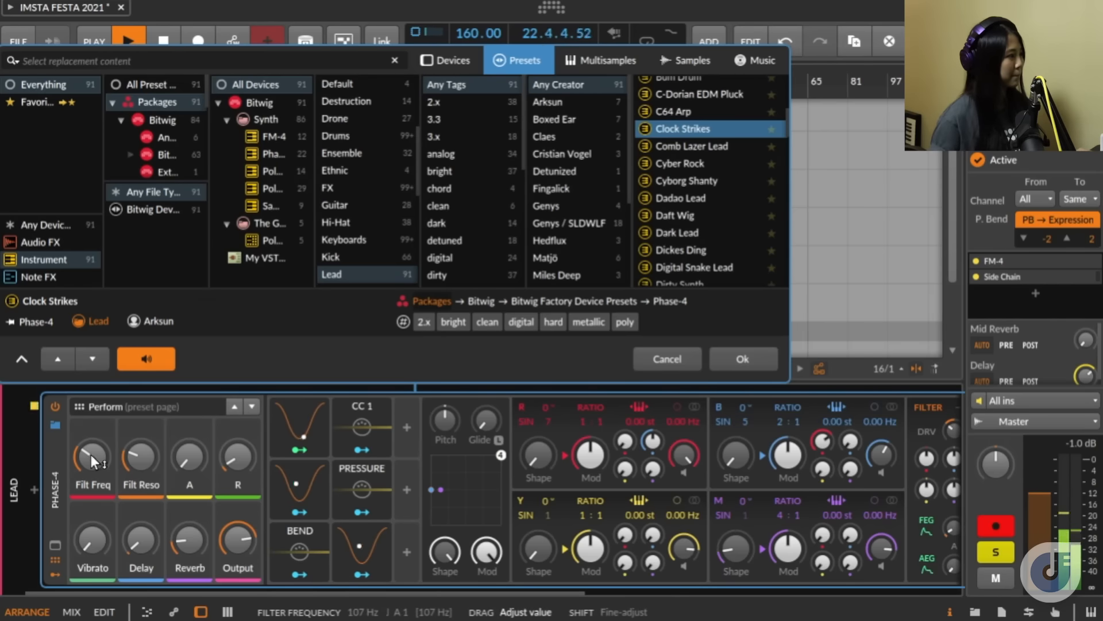
{"action": "left_click_drag", "start_coordinate": [147, 458], "coordinate": [147, 470]}
{"action": "left_click_drag", "start_coordinate": [147, 470], "coordinate": [147, 478]}
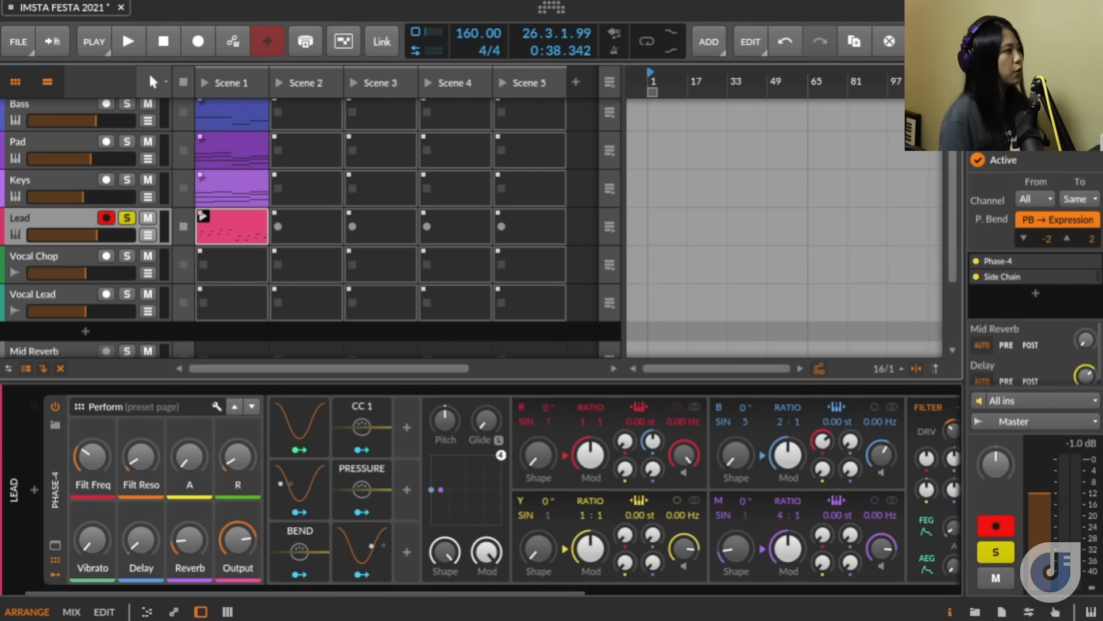
{"action": "left_click", "coordinate": [124, 218]}
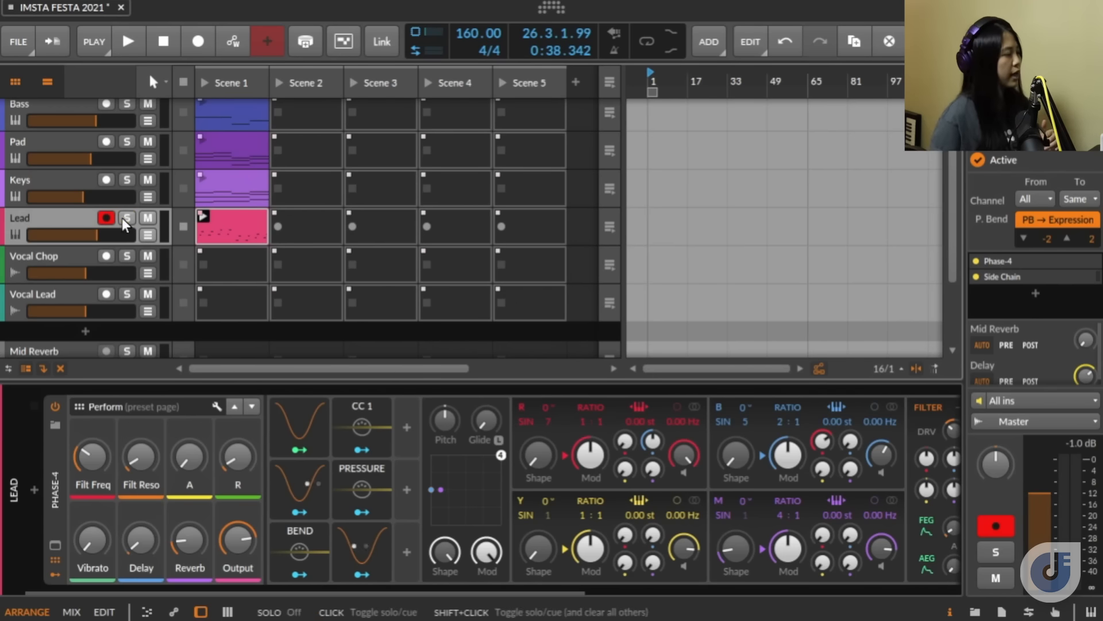
Step: Search the samples for "sweep" and insert PL DecimatorSweep FX.wav into the FX track's Scene 1 slot
{"action": "scroll", "coordinate": [161, 213], "scroll_direction": "up", "scroll_amount": 2}
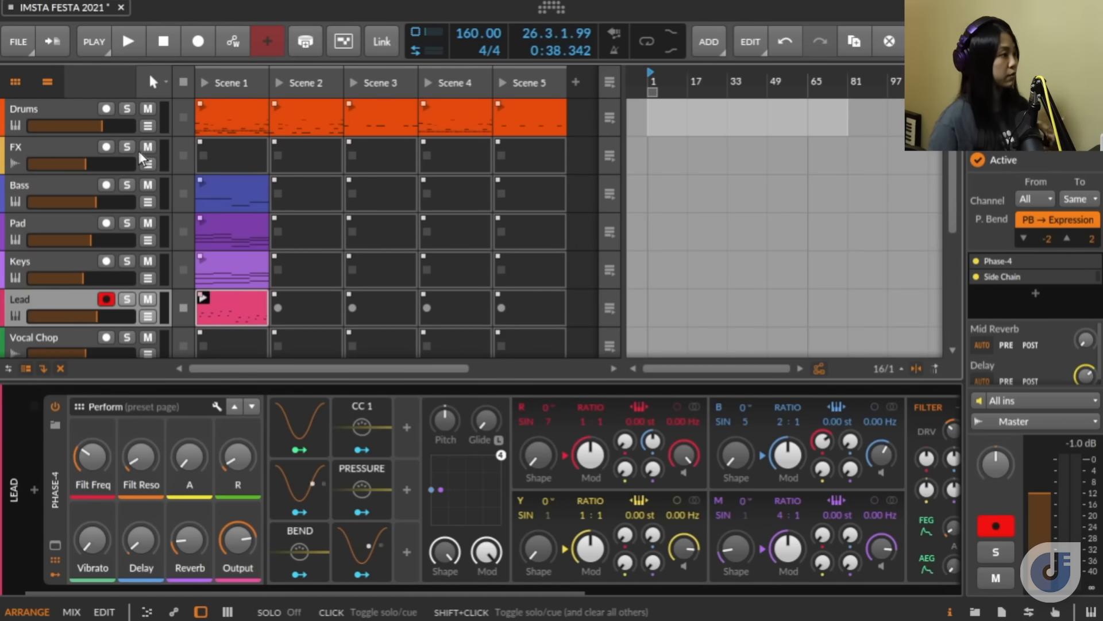
{"action": "left_click", "coordinate": [259, 160]}
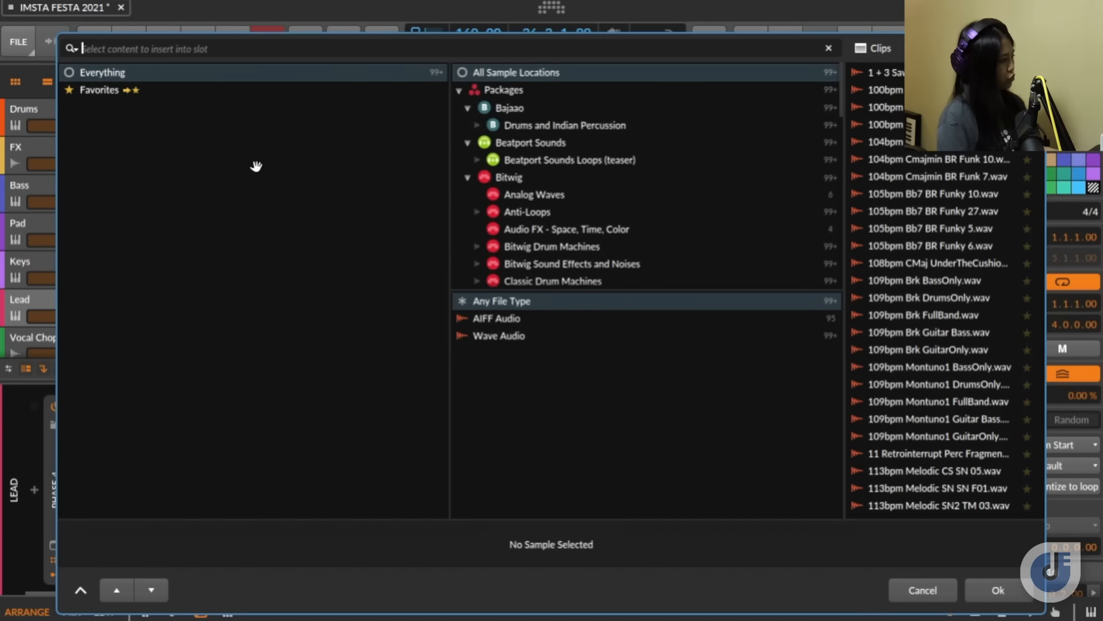
{"action": "type", "text": "sweep"}
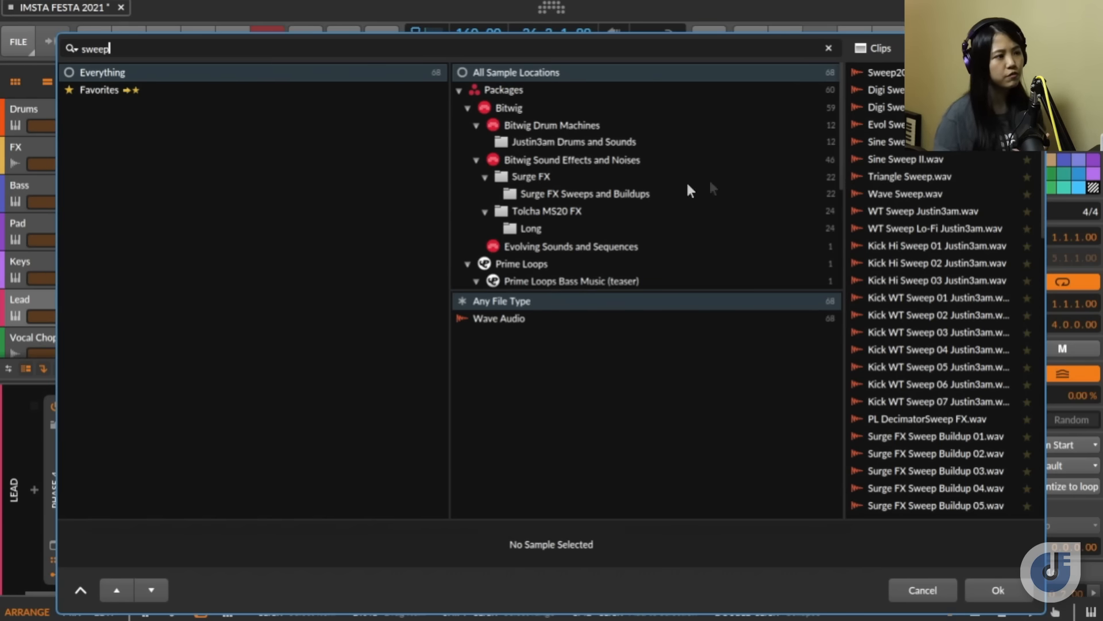
{"action": "scroll", "coordinate": [950, 235], "scroll_direction": "down", "scroll_amount": 4}
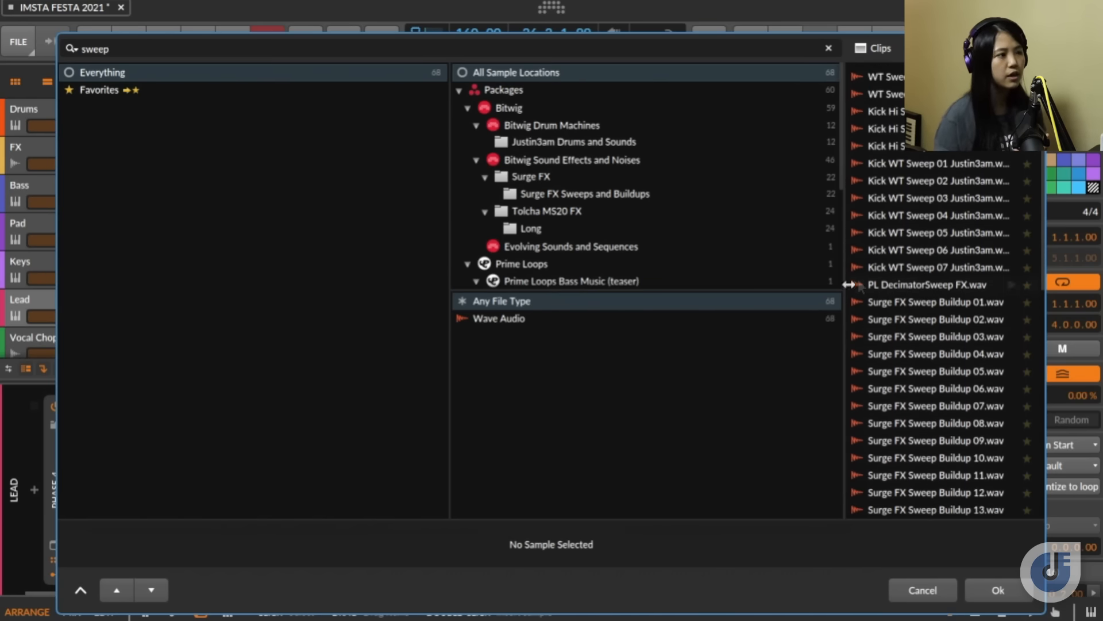
{"action": "left_click", "coordinate": [1007, 145]}
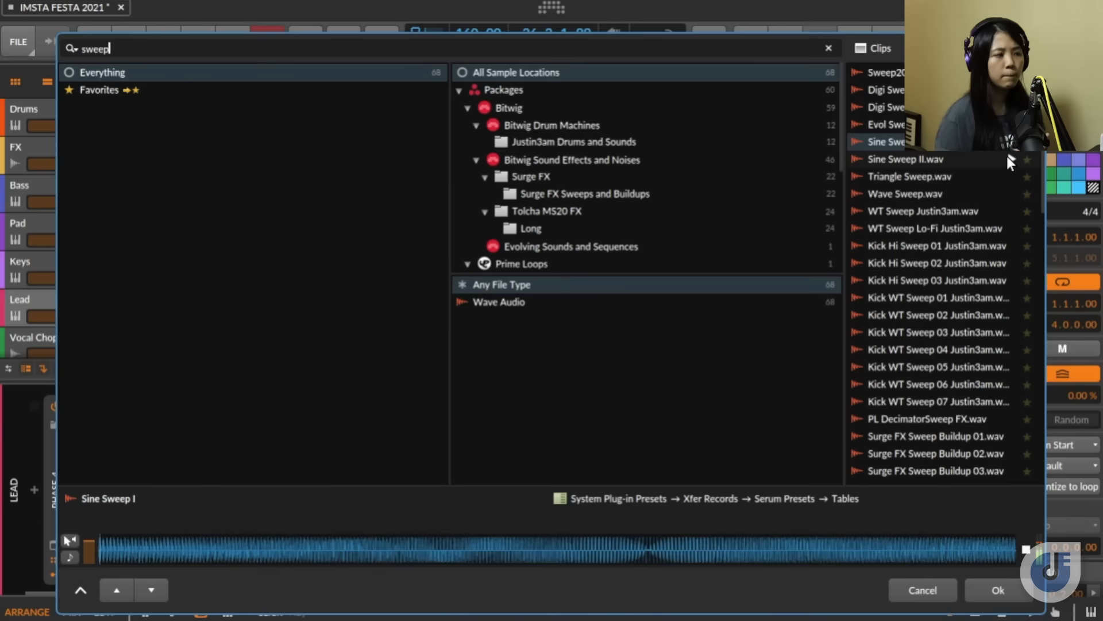
{"action": "scroll", "coordinate": [1008, 157], "scroll_direction": "down", "scroll_amount": 4}
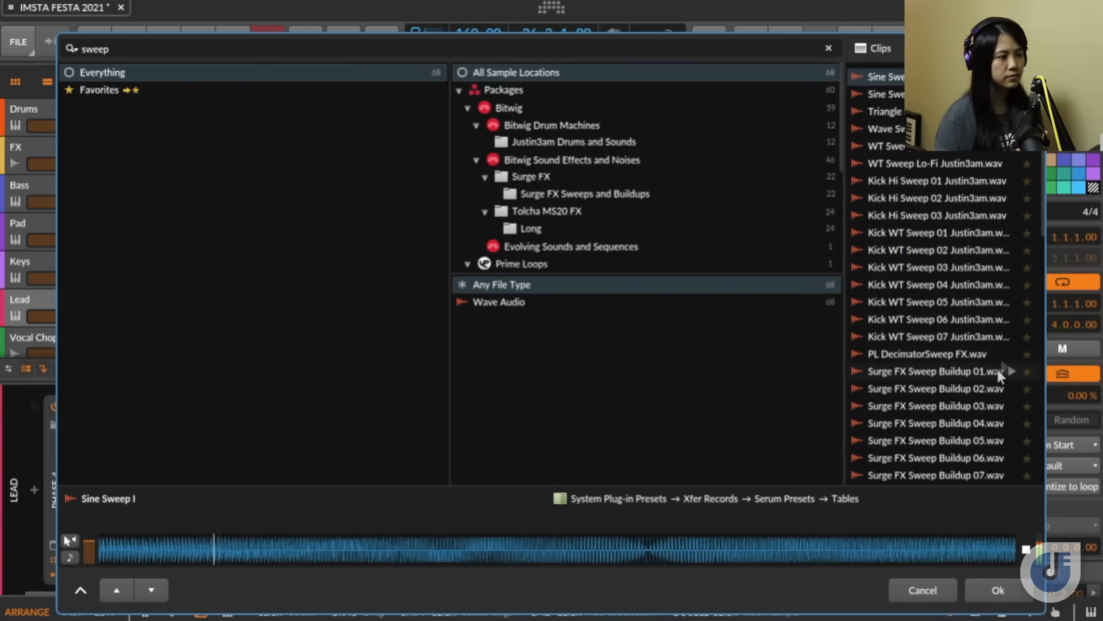
{"action": "left_click", "coordinate": [1008, 352]}
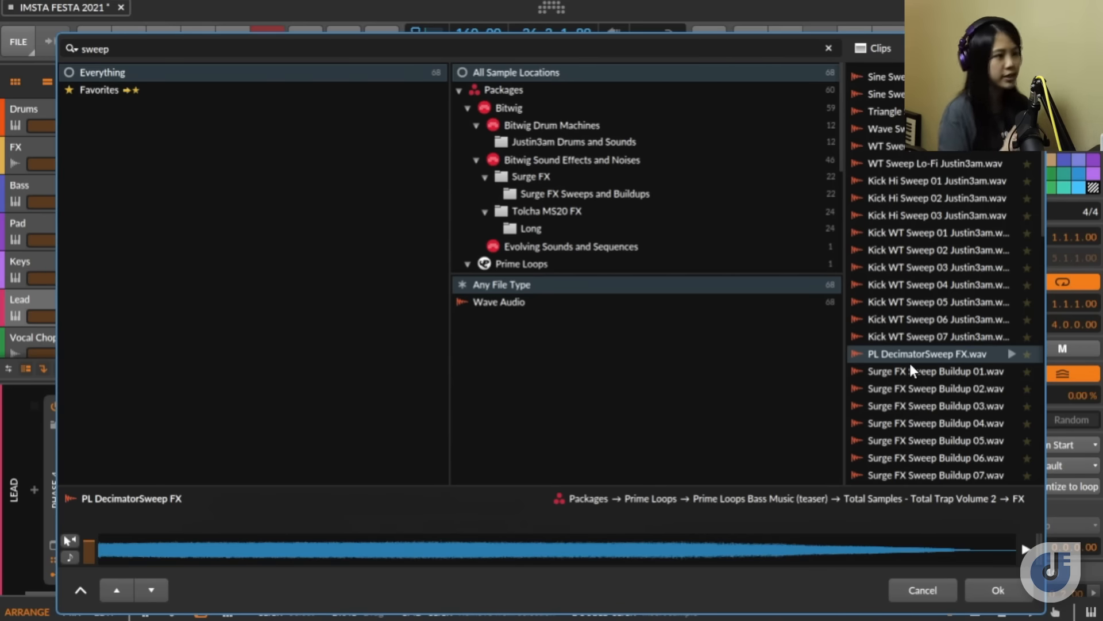
{"action": "left_click", "coordinate": [987, 587]}
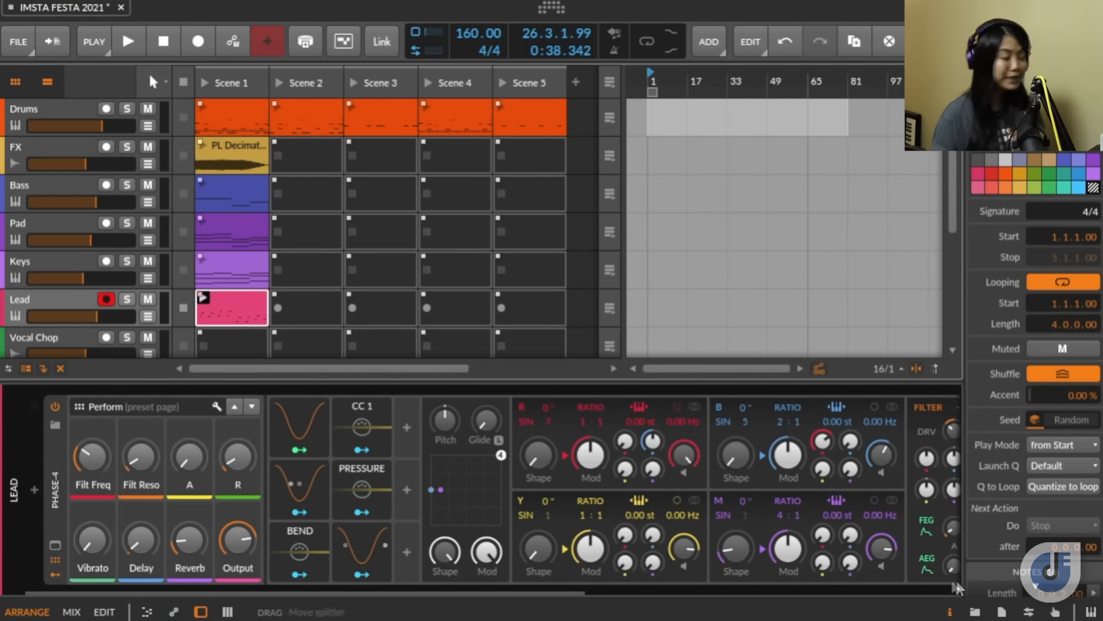
Step: Launch Scene 1 and lower the Bass, Pad and FX track volumes while it plays, reducing FX the most
{"action": "left_click", "coordinate": [202, 80]}
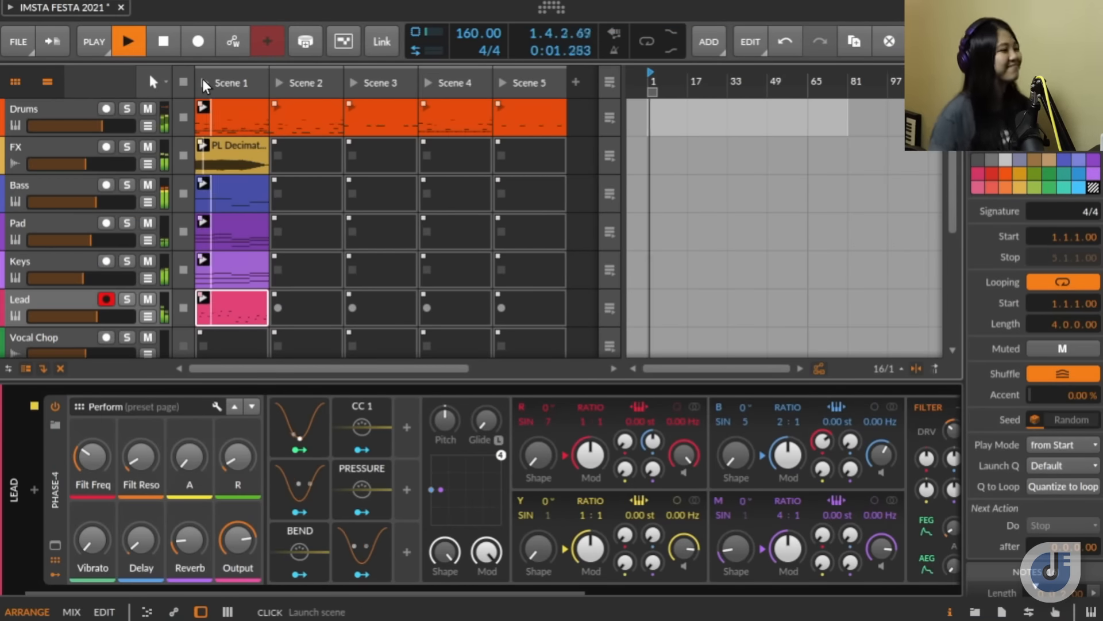
{"action": "left_click", "coordinate": [84, 161]}
{"action": "left_click", "coordinate": [96, 200]}
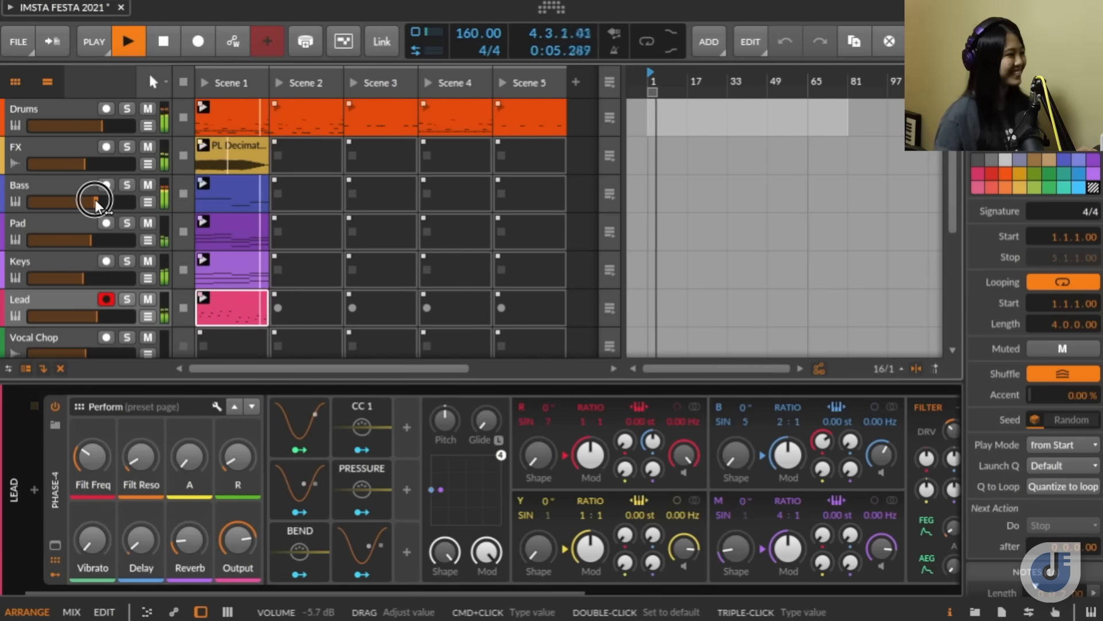
{"action": "left_click", "coordinate": [90, 240]}
{"action": "left_click_drag", "start_coordinate": [88, 236], "coordinate": [84, 236]}
{"action": "left_click_drag", "start_coordinate": [85, 163], "coordinate": [69, 163]}
Step: Lower the Lead track volume slightly and set the Keys track volume to about -12.8 dB to balance the mix
{"action": "left_click_drag", "start_coordinate": [94, 315], "coordinate": [89, 315]}
{"action": "left_click_drag", "start_coordinate": [99, 128], "coordinate": [101, 128]}
{"action": "left_click_drag", "start_coordinate": [84, 241], "coordinate": [80, 277]}
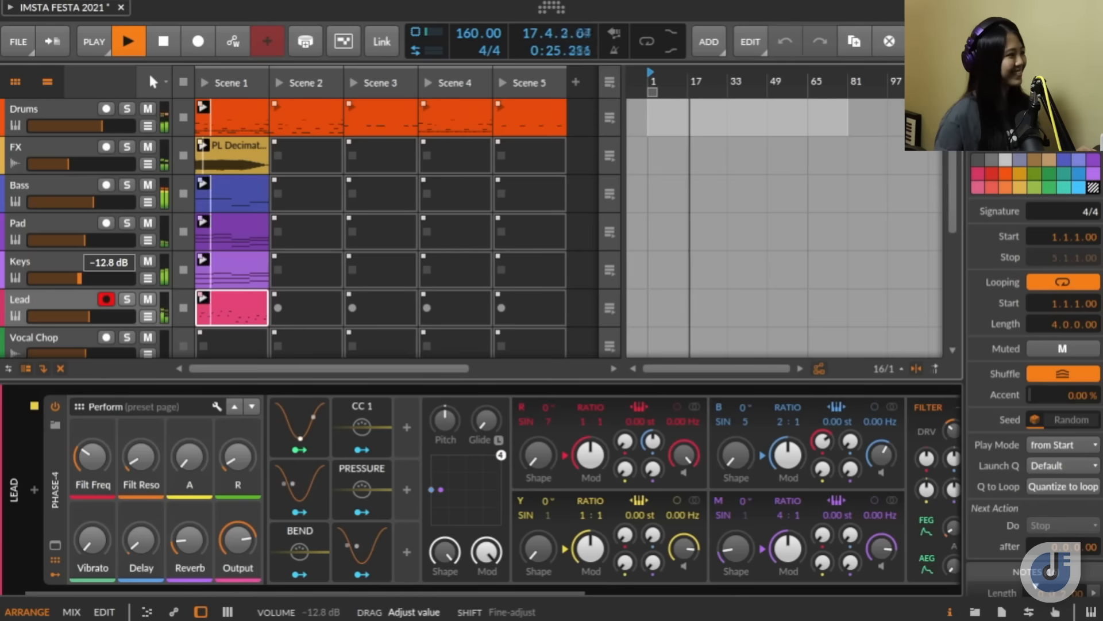
{"action": "left_click_drag", "start_coordinate": [89, 316], "coordinate": [89, 316]}
Step: Stop all clips, reset the transport to the start, and record a live clip launcher performance into the arranger
{"action": "left_click", "coordinate": [179, 83]}
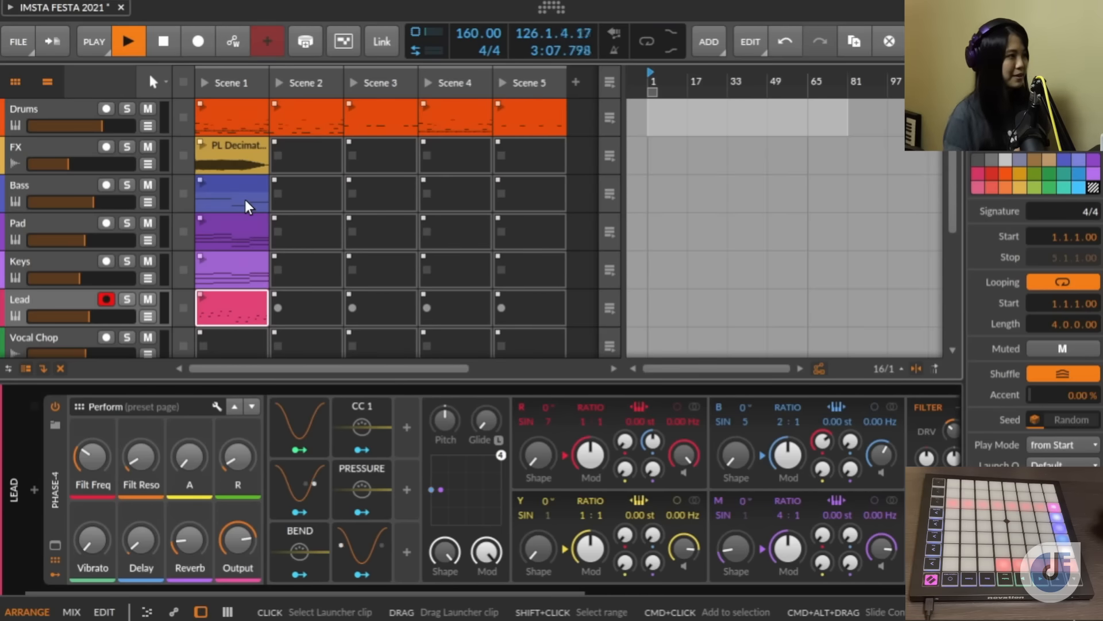
{"action": "left_click", "coordinate": [164, 42]}
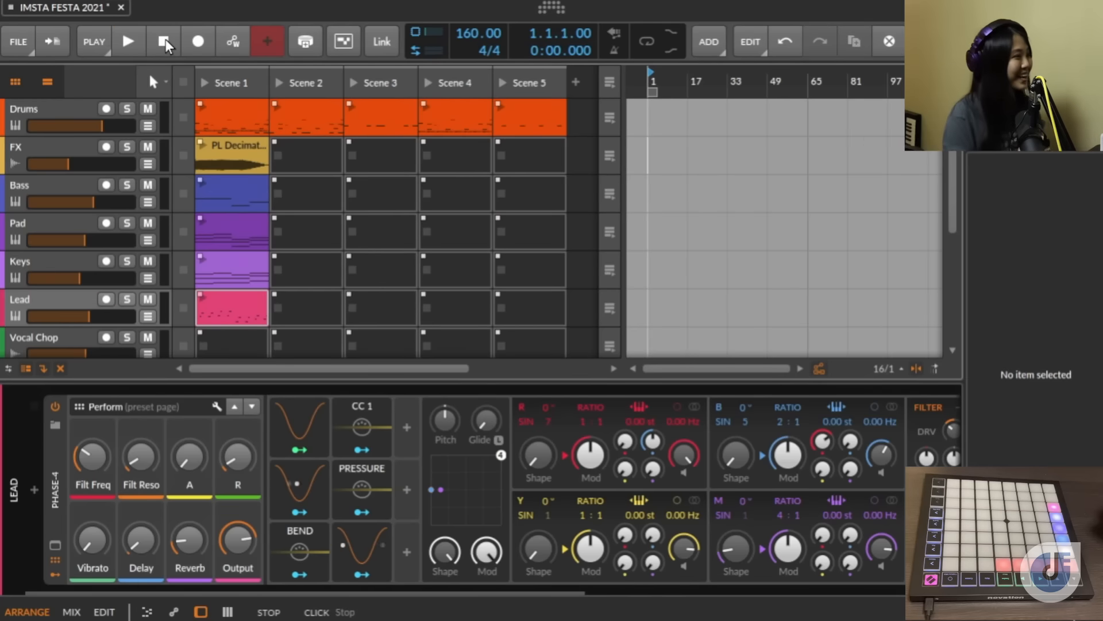
{"action": "left_click", "coordinate": [197, 39]}
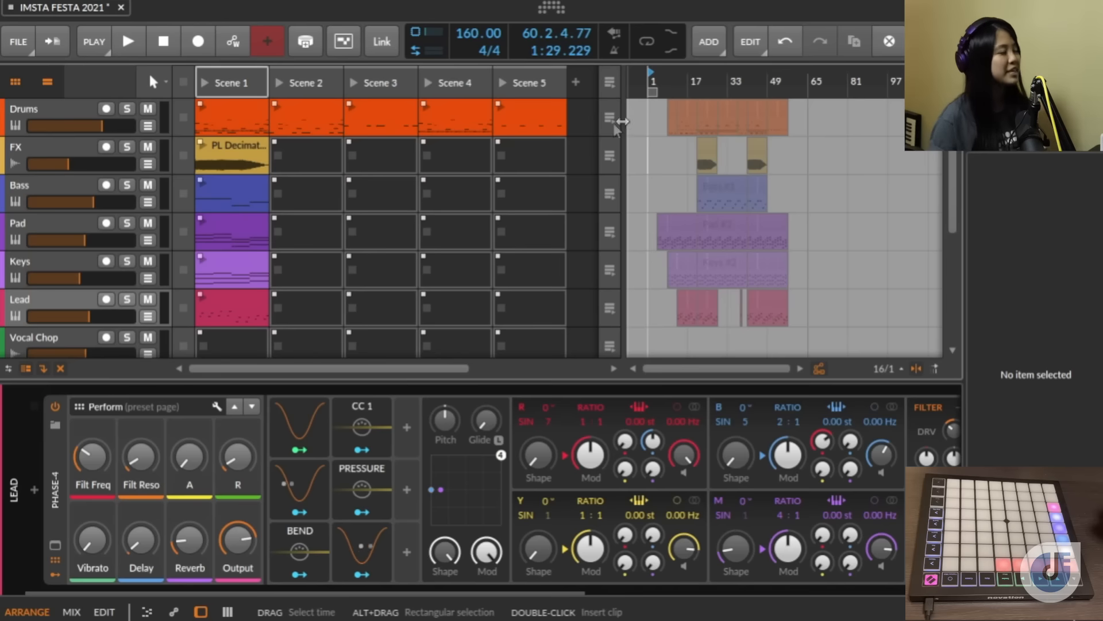
Step: Switch all tracks back to arranger playback and save the project
{"action": "left_click", "coordinate": [614, 91]}
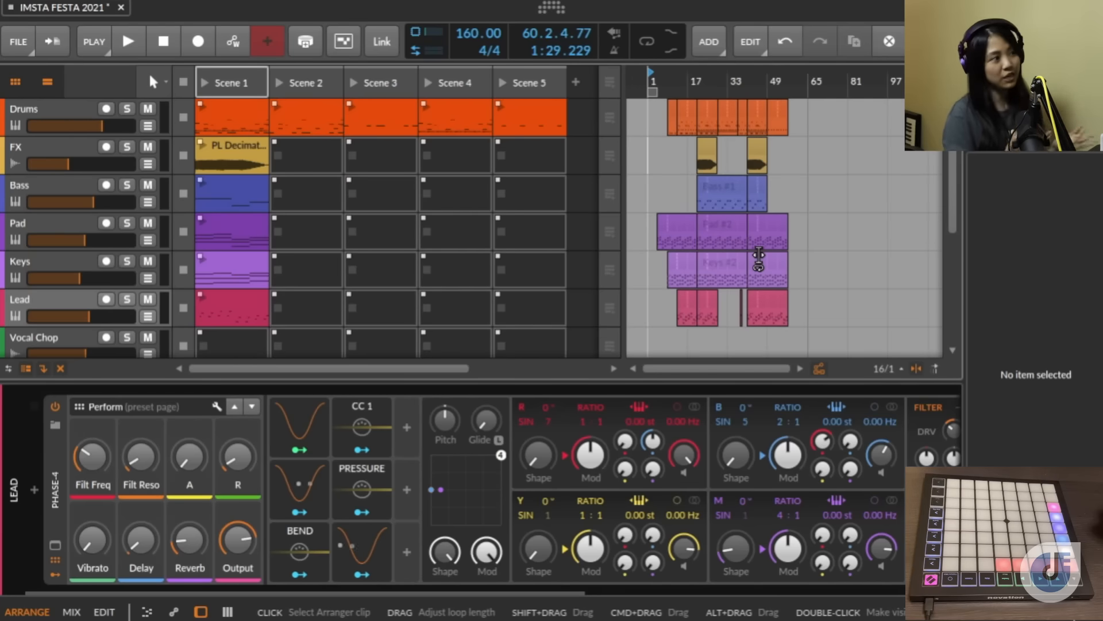
{"action": "key", "text": "super+s"}
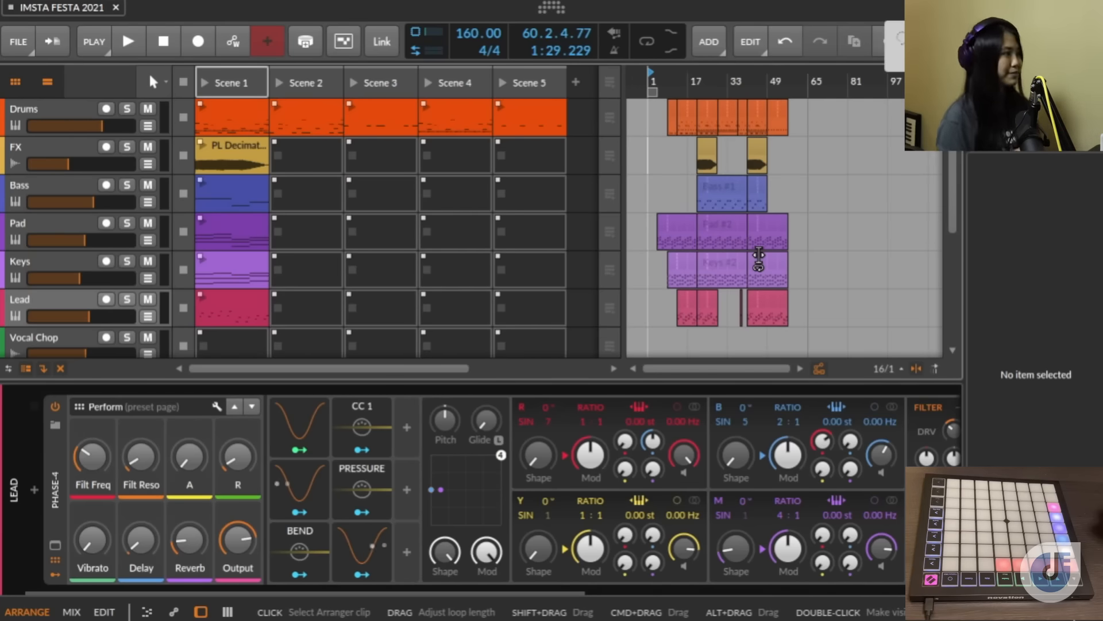